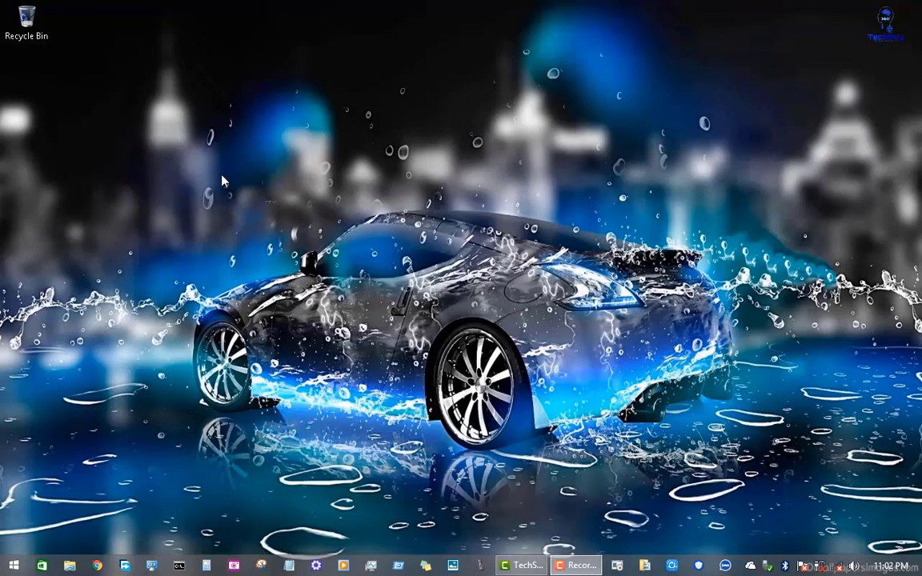
Switch to Camtasia, add Street Video.mp4 from the media bin to the canvas, and enlarge the timeline's time scale
left_click_drag(222, 175, 647, 481)
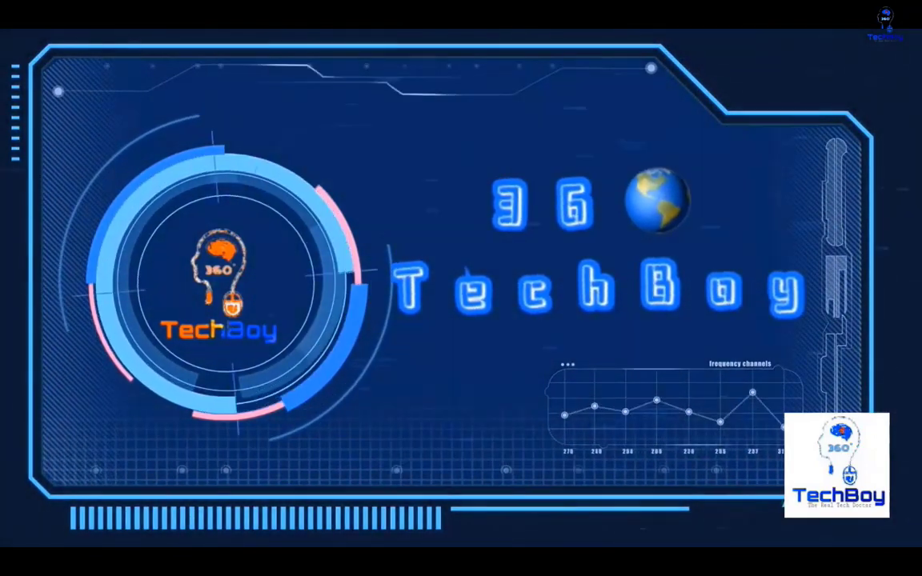
left_click(522, 566)
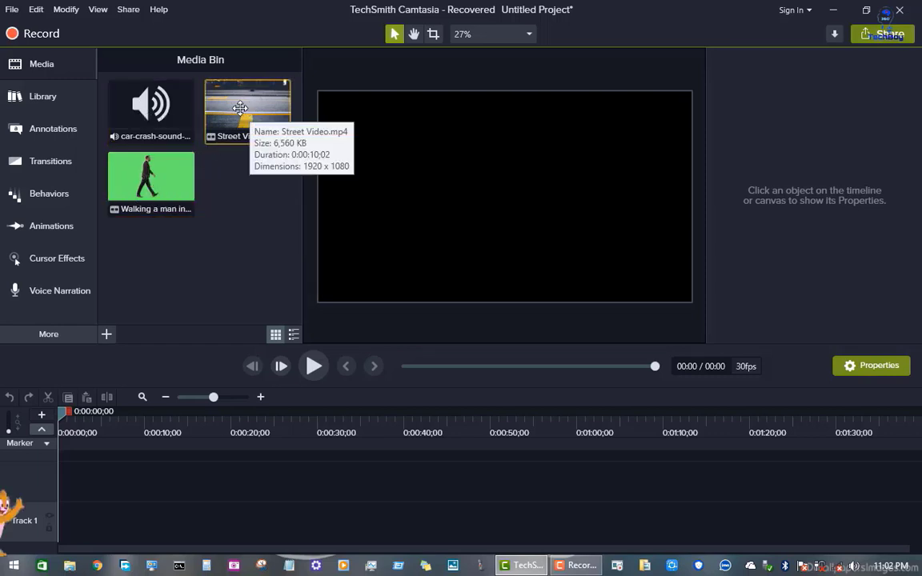
left_click_drag(232, 94, 509, 200)
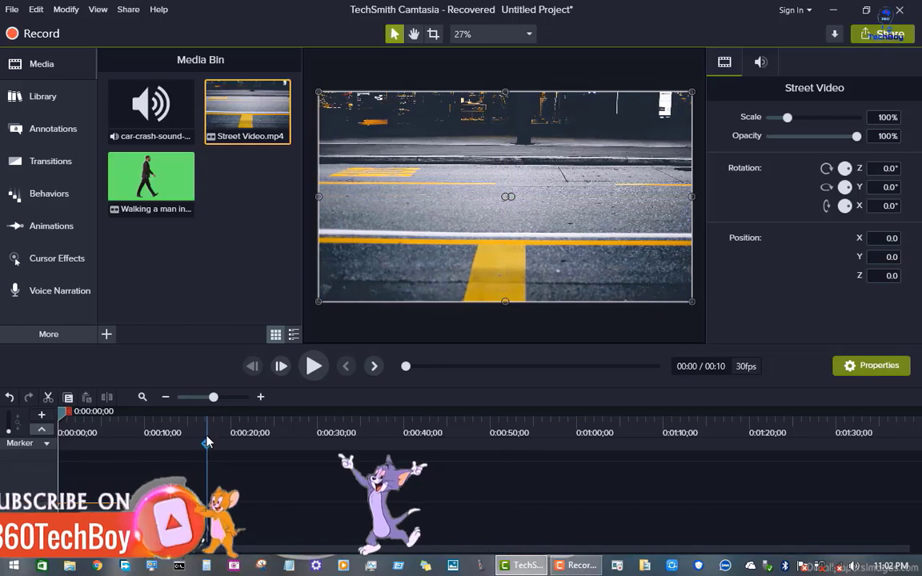
left_click(243, 396)
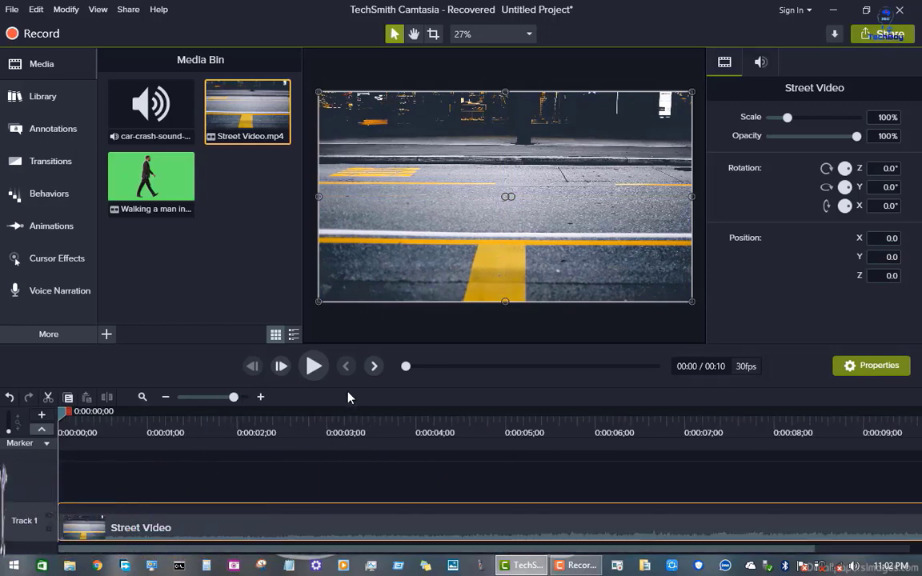
left_click_drag(350, 349, 414, 331)
left_click_drag(234, 372, 232, 374)
Split the Street Video clip on Track 1 at 0:00:06;26
left_click(480, 403)
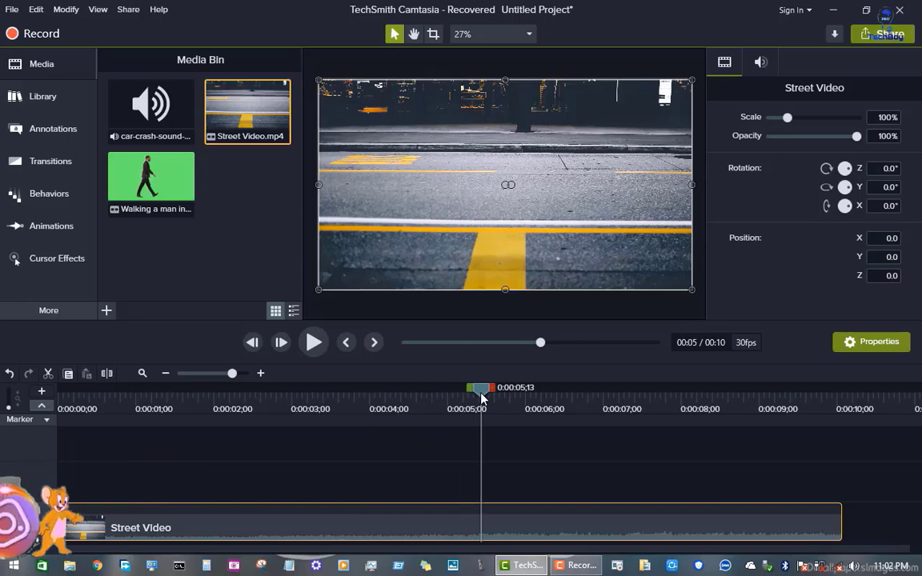
left_click_drag(481, 397, 593, 404)
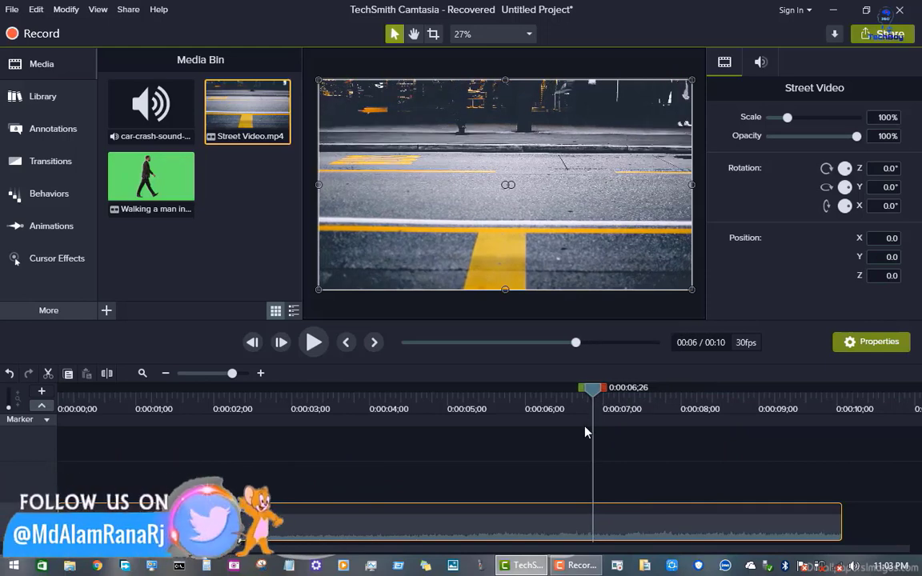
left_click(110, 375)
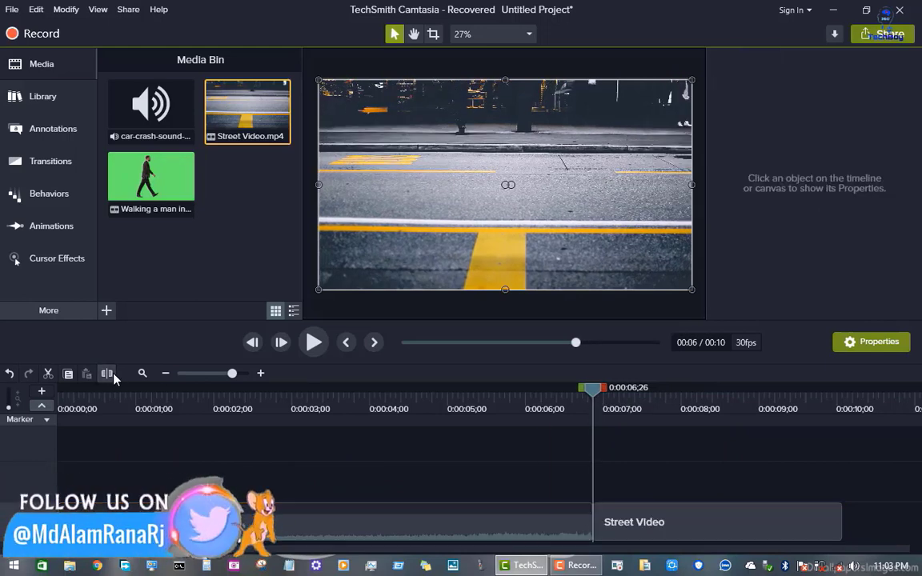
Delete the part of Street Video before the split and move the remaining part to the start of Track 1
left_click(499, 527)
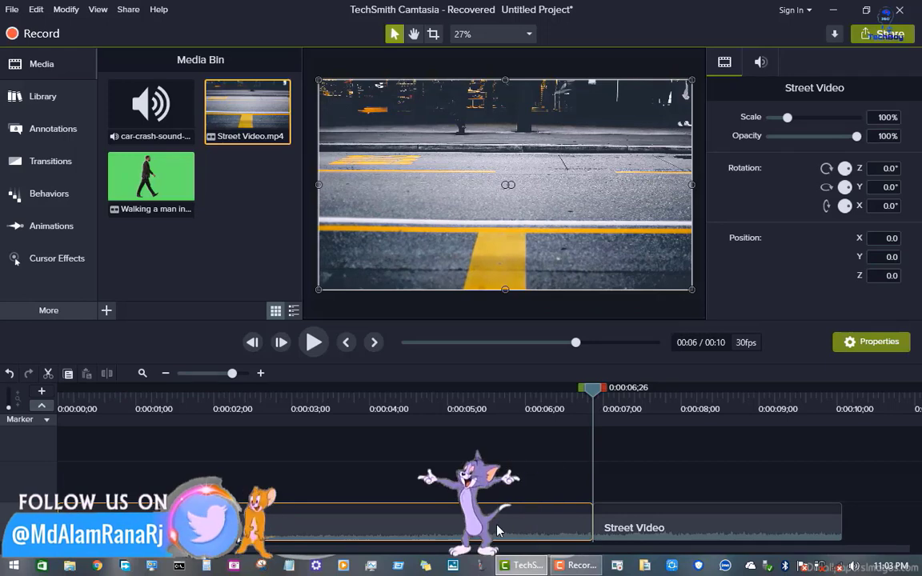
key("Delete")
left_click_drag(700, 527, 359, 546)
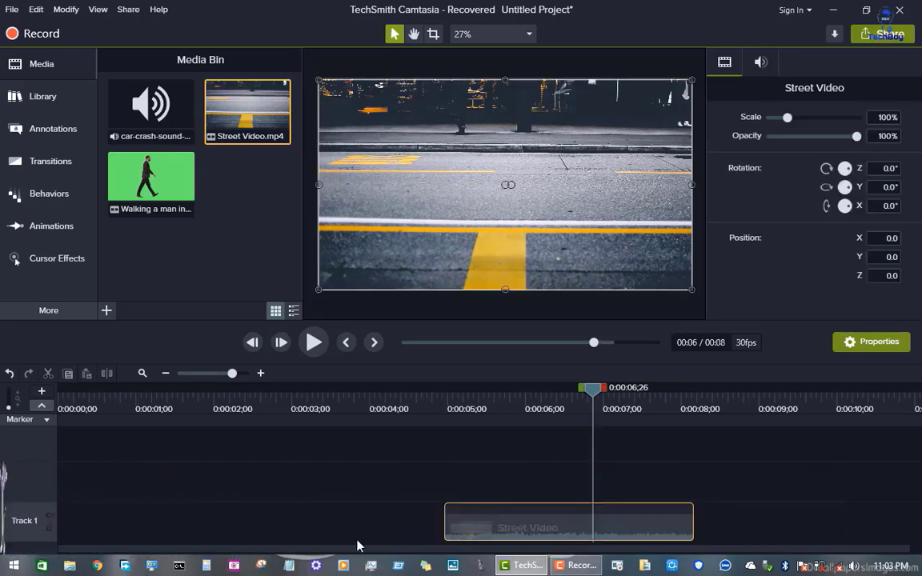
left_click_drag(76, 523, 54, 530)
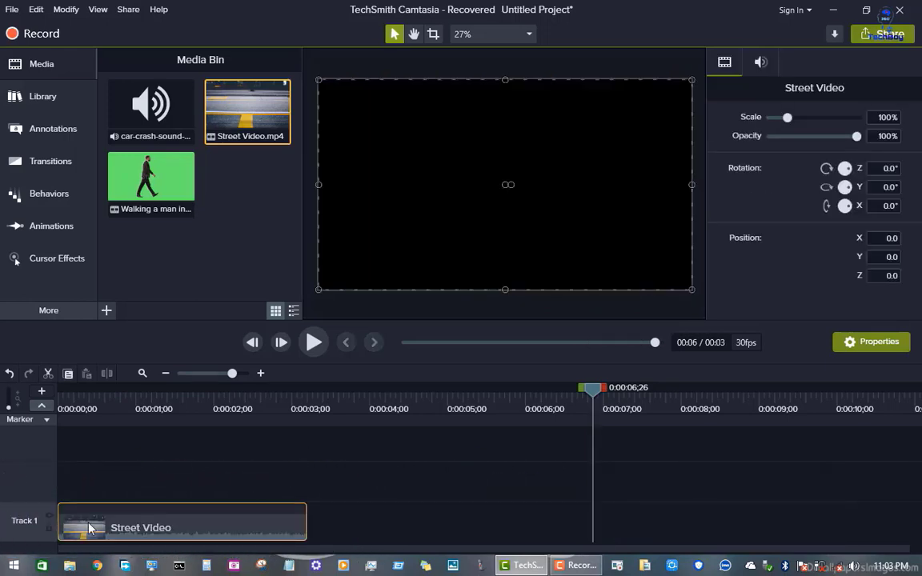
Play and scrub through the trimmed Street Video clip to examine when the red car enters the frame
left_click(220, 391)
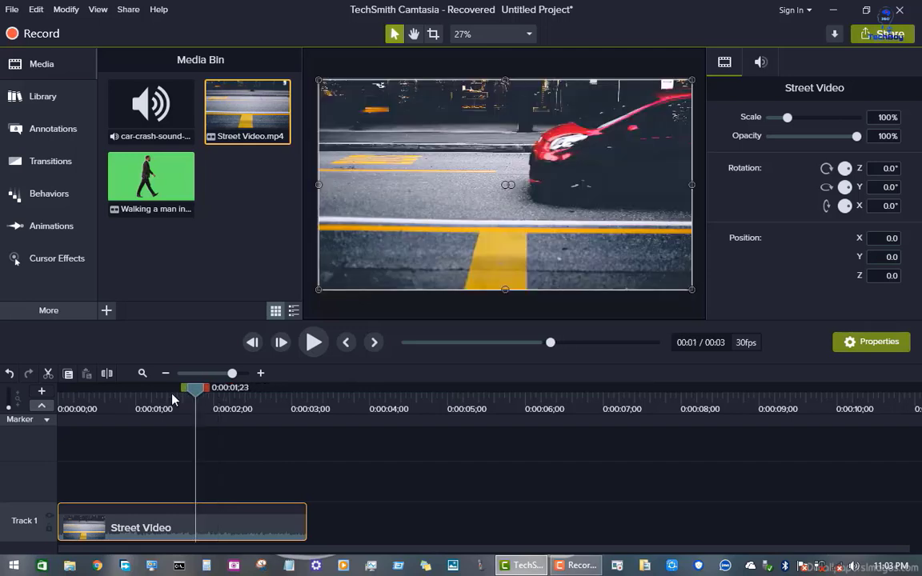
left_click_drag(173, 395, 154, 421)
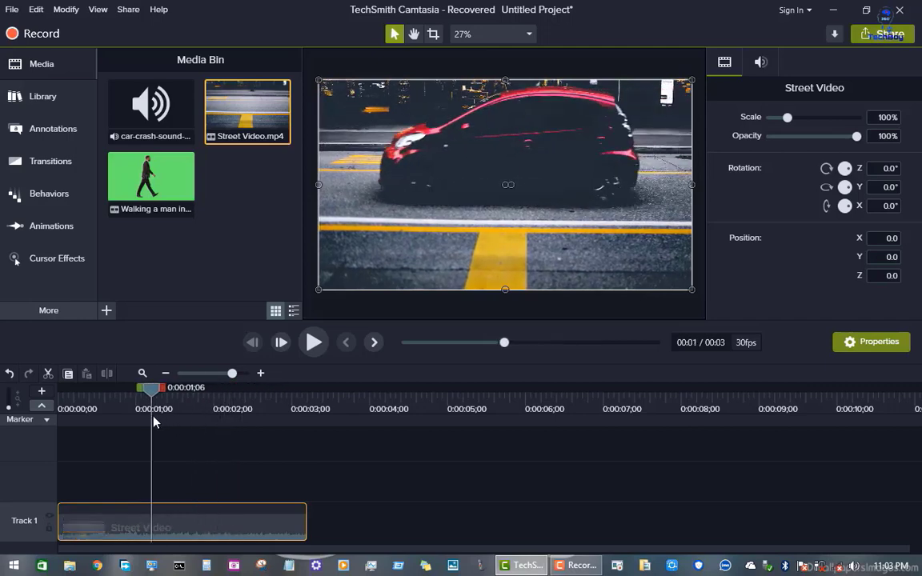
left_click(312, 342)
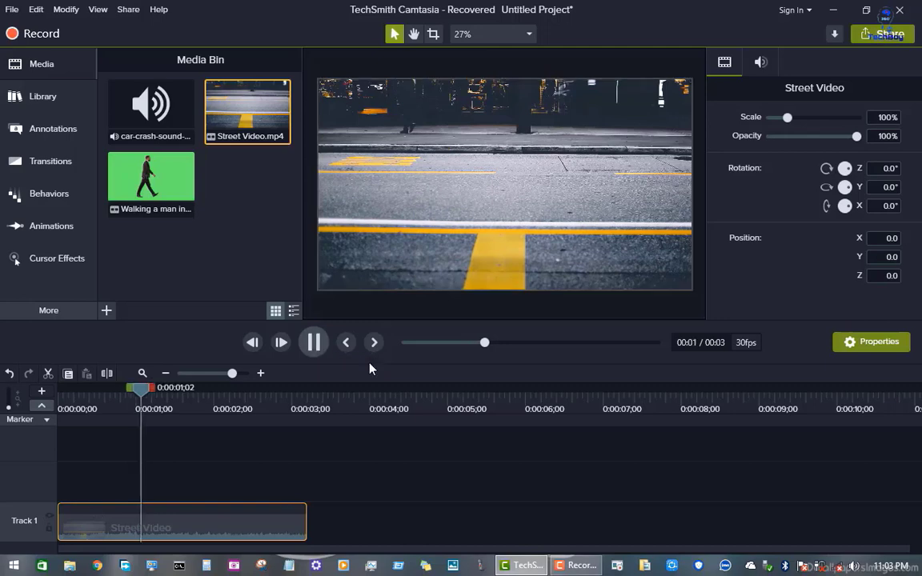
left_click(313, 343)
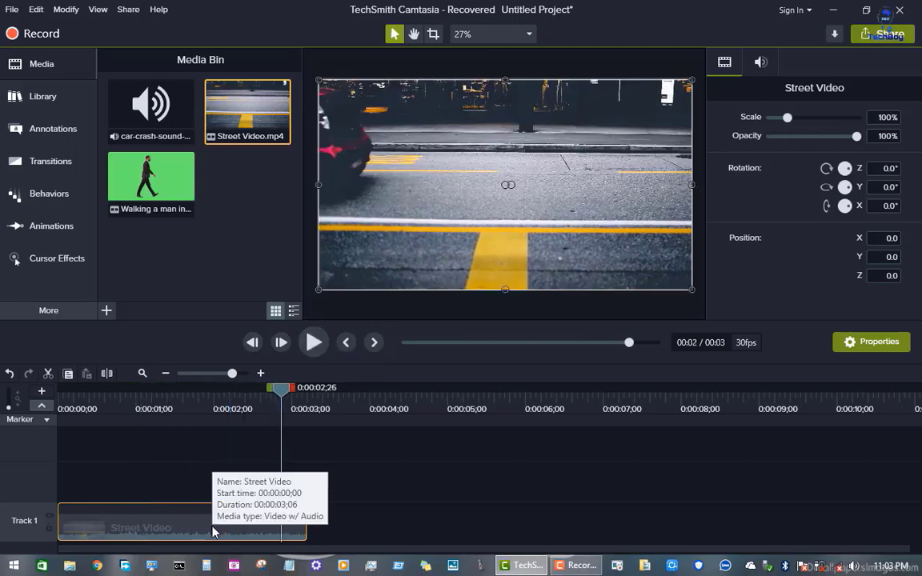
left_click_drag(290, 397, 245, 373)
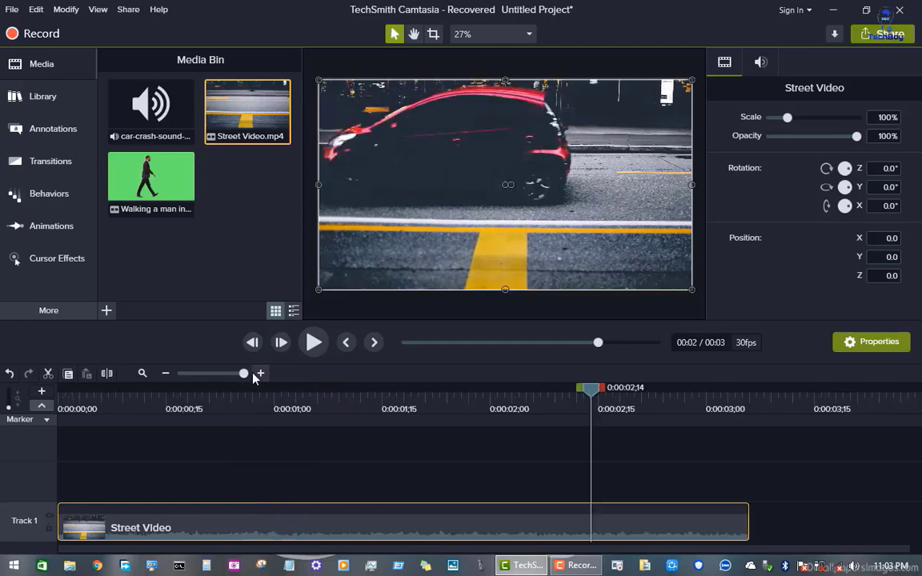
left_click_drag(593, 399, 426, 421)
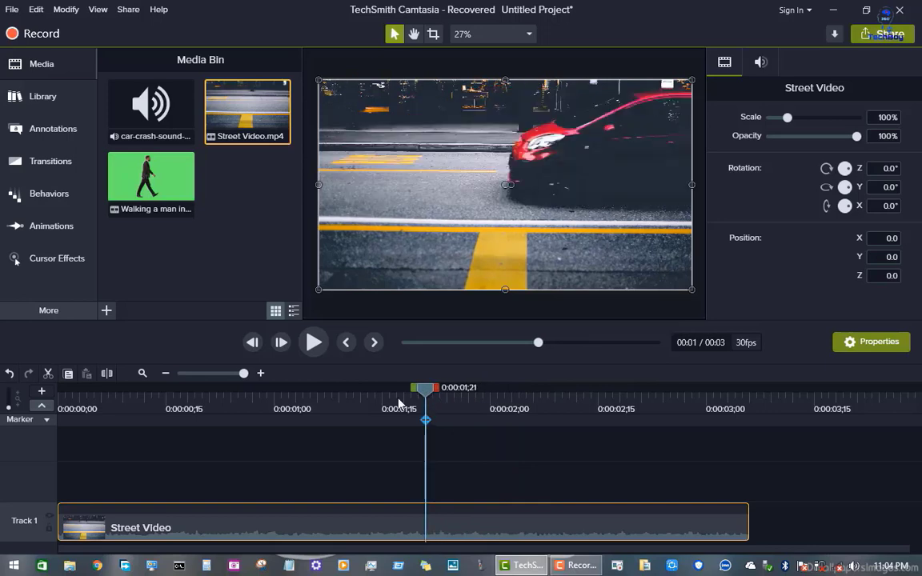
key("m")
left_click(397, 419)
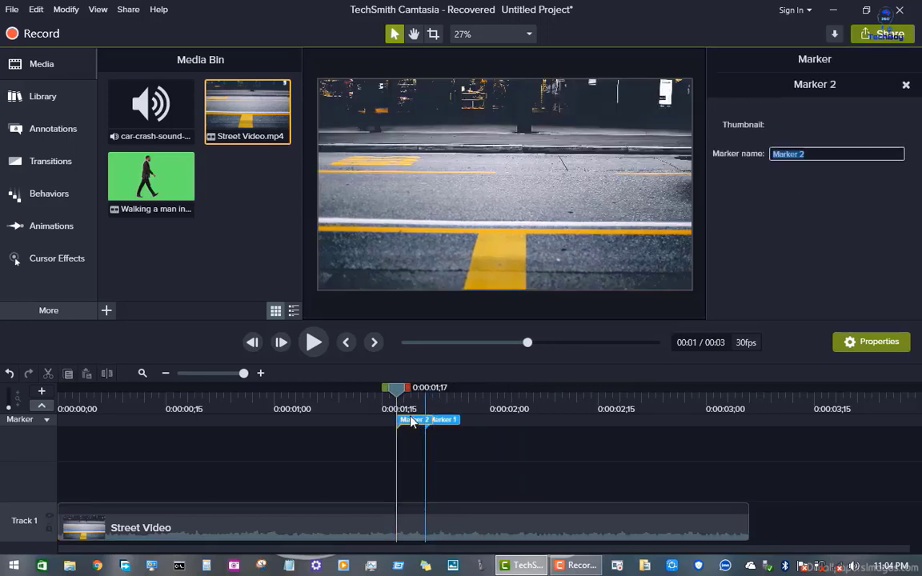
left_click(449, 422)
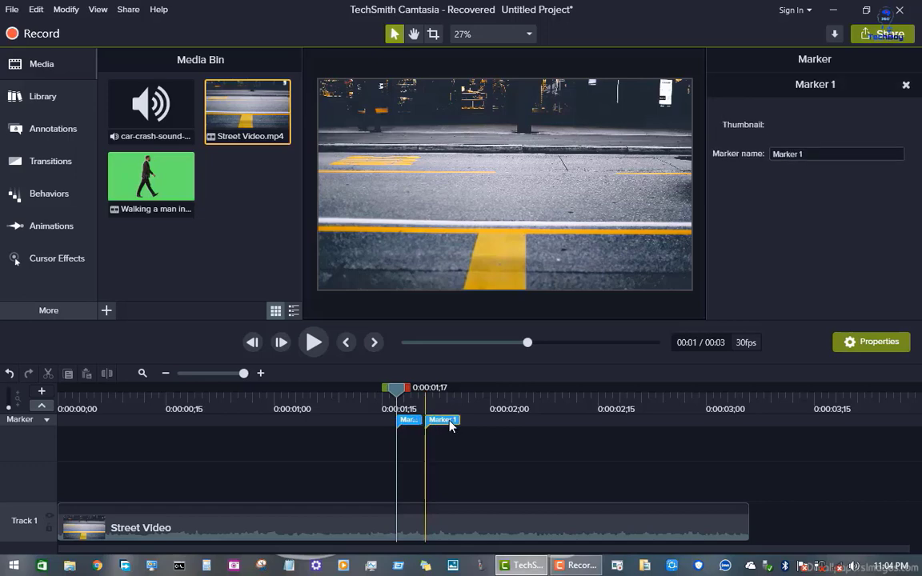
key("Delete")
left_click(405, 424)
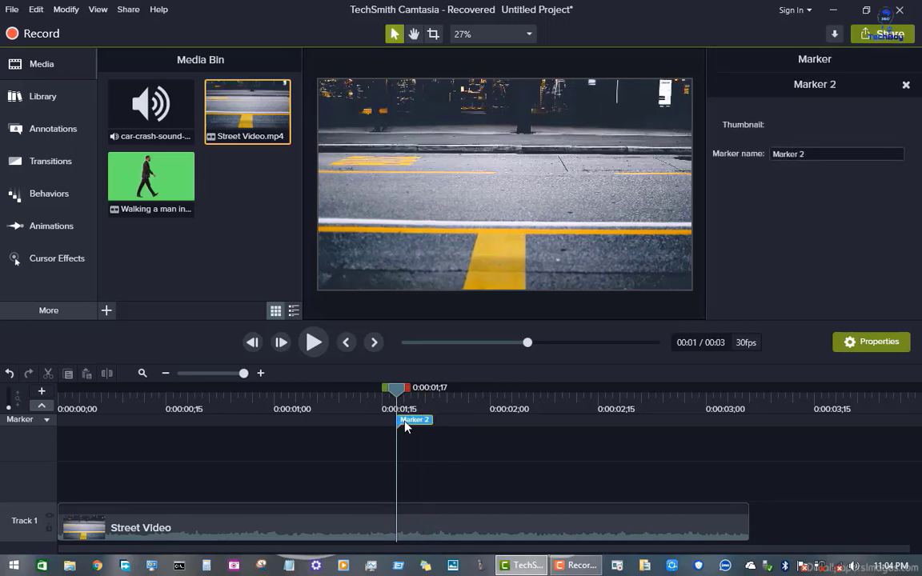
key("Delete")
Place the playhead at 0:00:01;19 and turn on audio editing for the Street Video clip
mouse_move(384, 393)
left_mouse_down()
mouse_move(358, 397)
mouse_move(370, 398)
left_mouse_up()
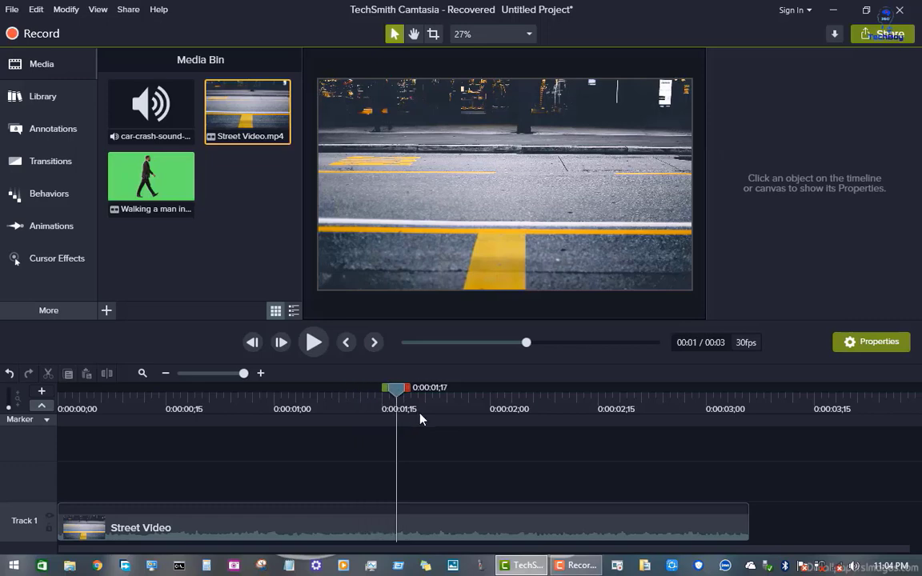
left_click_drag(449, 422, 411, 437)
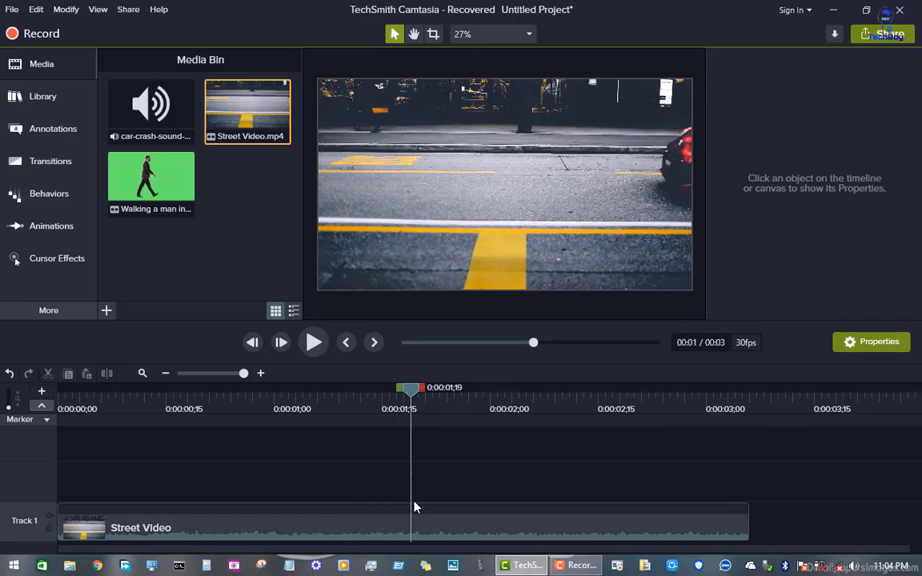
left_click(401, 533)
right_click(402, 513)
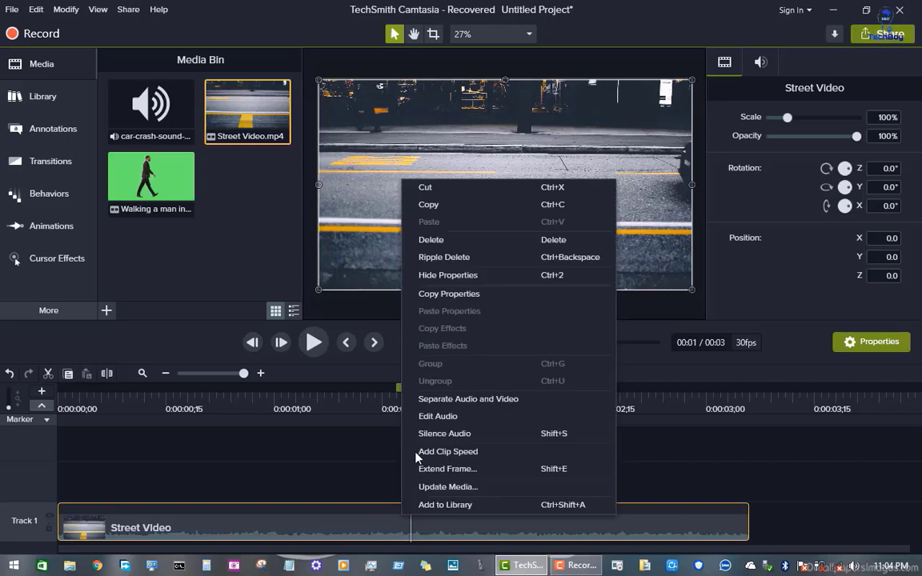
left_click(461, 419)
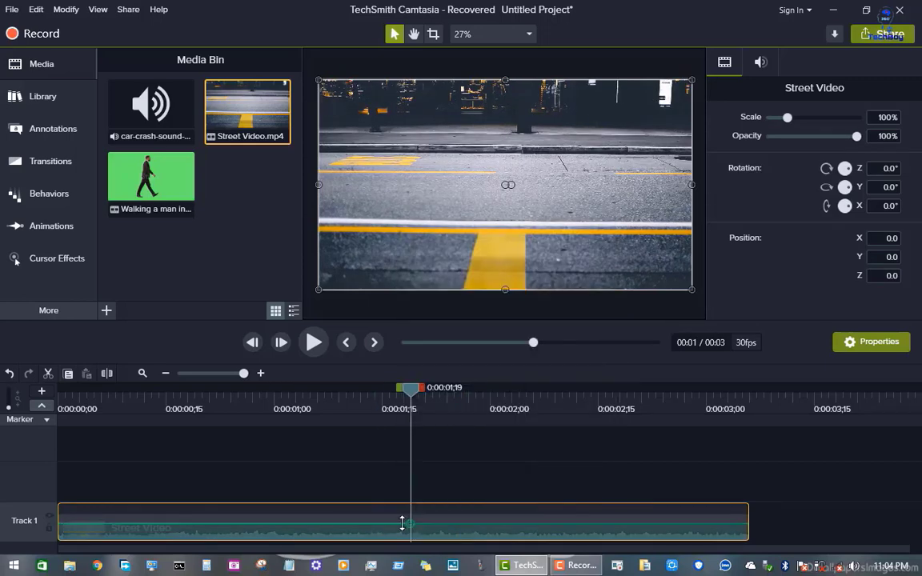
Lower Street Video's audio before 0:00:01;19 to about 9% and slightly reduce its volume after that point
left_click_drag(404, 528, 406, 534)
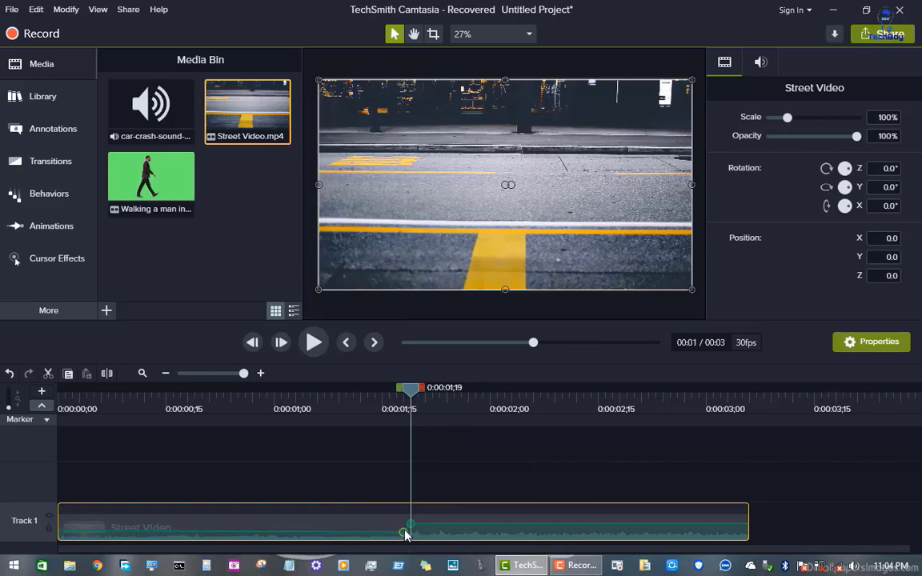
left_click_drag(404, 540, 405, 547)
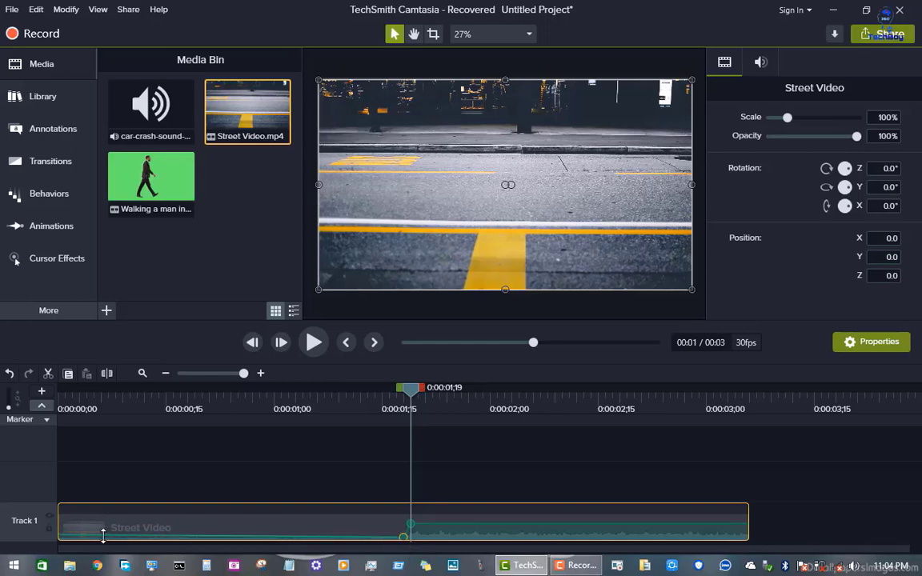
left_click_drag(60, 533, 61, 538)
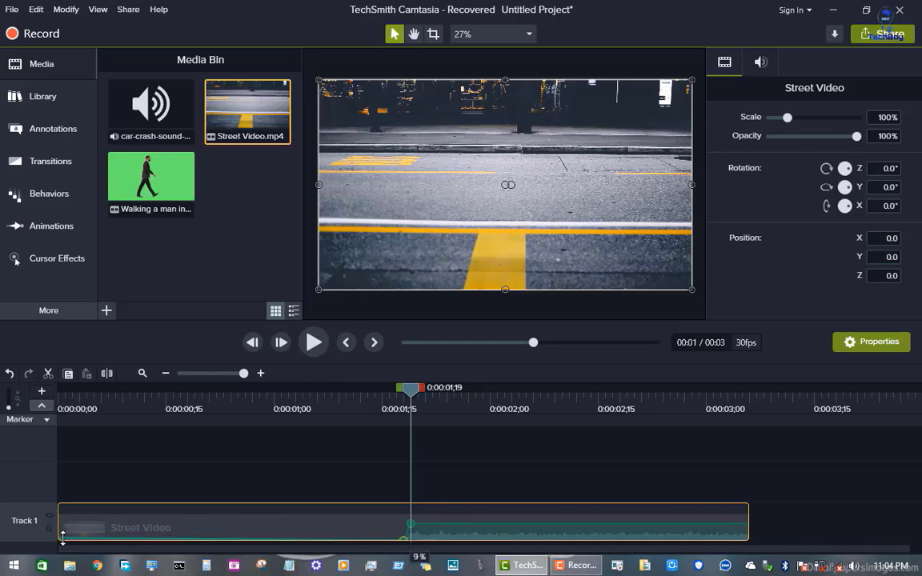
left_click(80, 394)
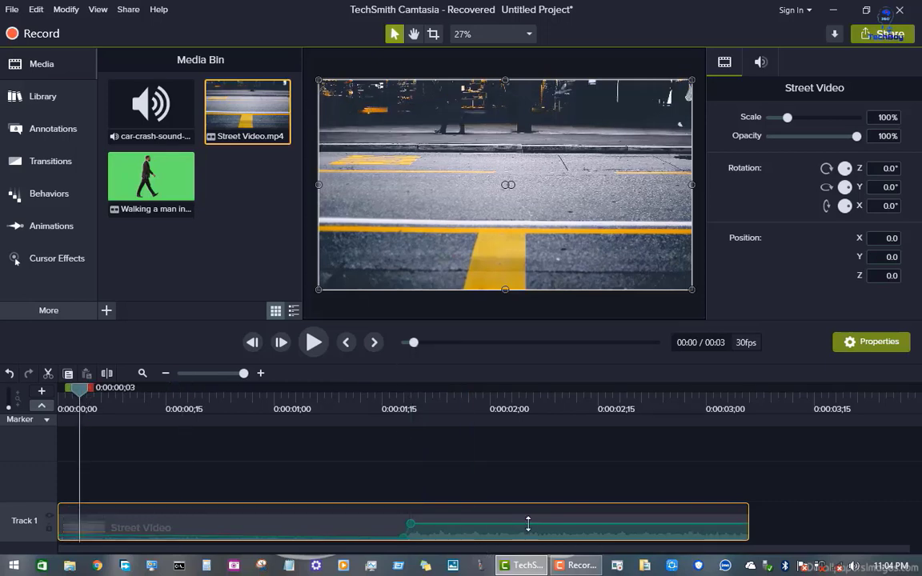
left_click_drag(528, 524, 532, 529)
Play the clip to check the adjusted audio, and scrub back to 0:00:00;12
left_click(310, 344)
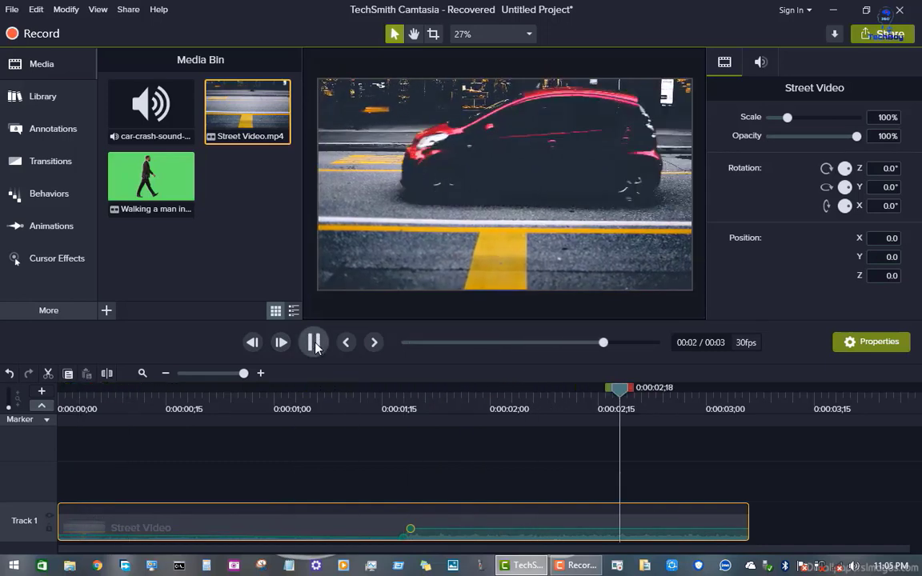
left_click(314, 344)
left_click(448, 391)
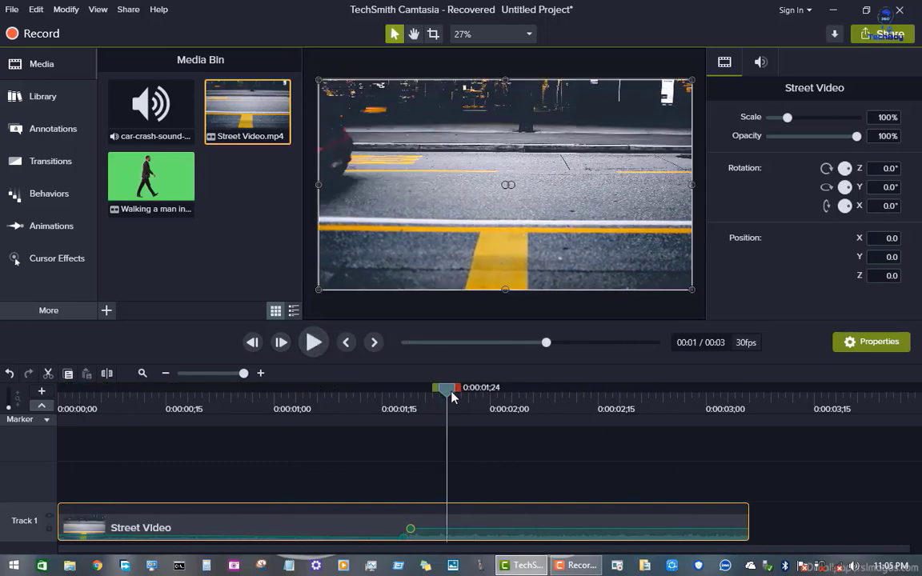
left_click_drag(452, 397, 252, 398)
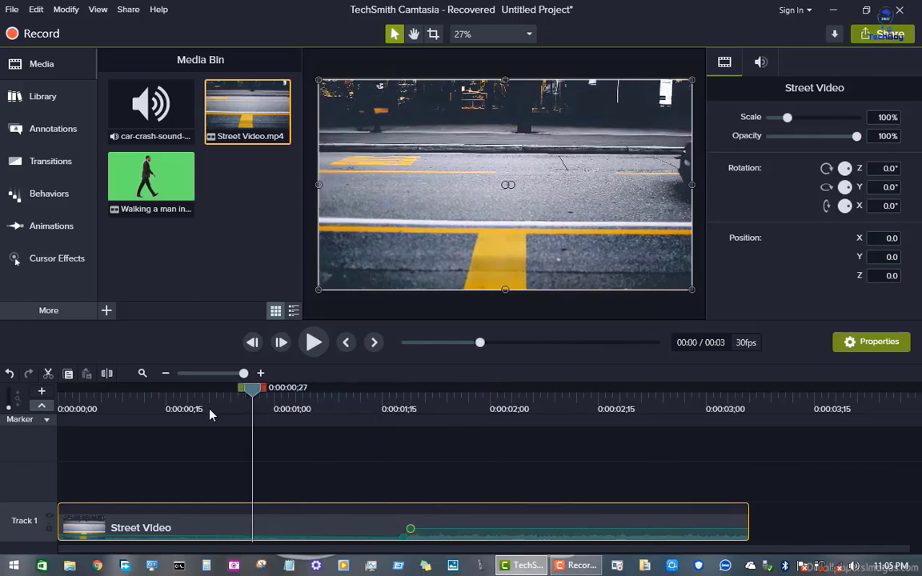
left_click_drag(170, 422, 144, 423)
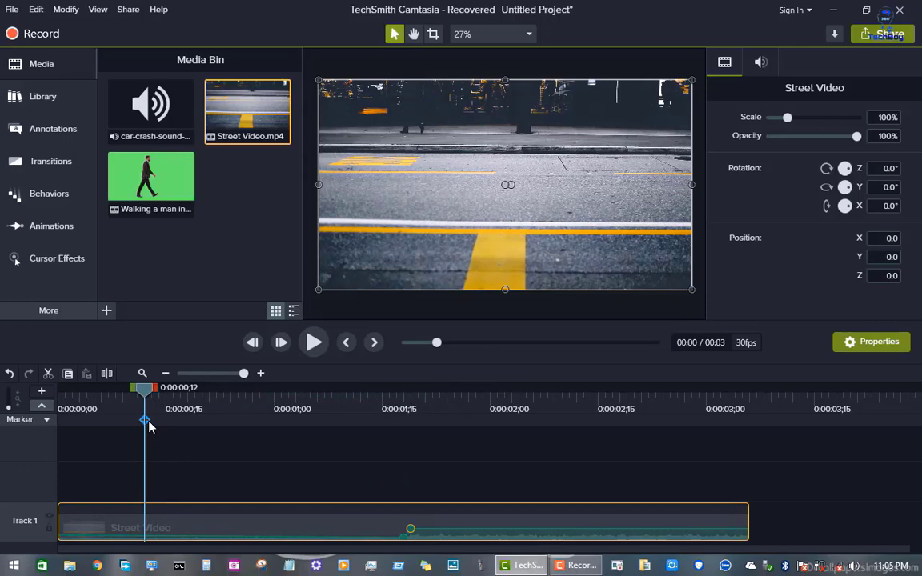
Add a timeline marker at 0:00:01;24, where the red car enters the frame
left_click(458, 391)
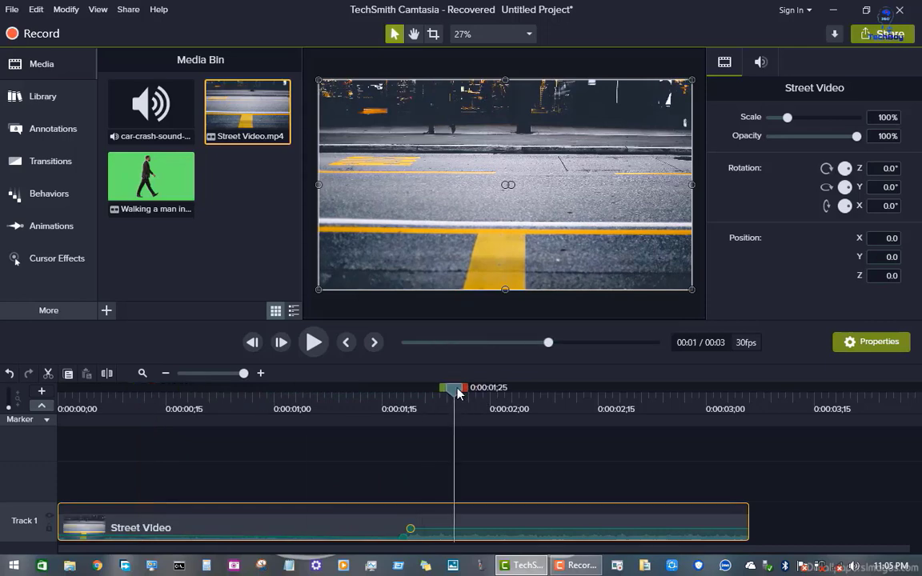
left_click_drag(454, 392, 447, 392)
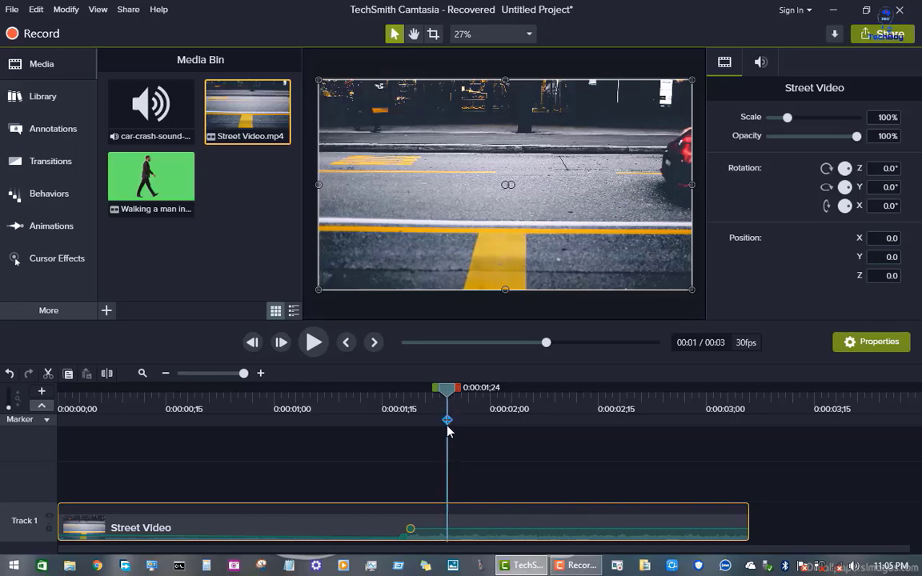
left_click(447, 420)
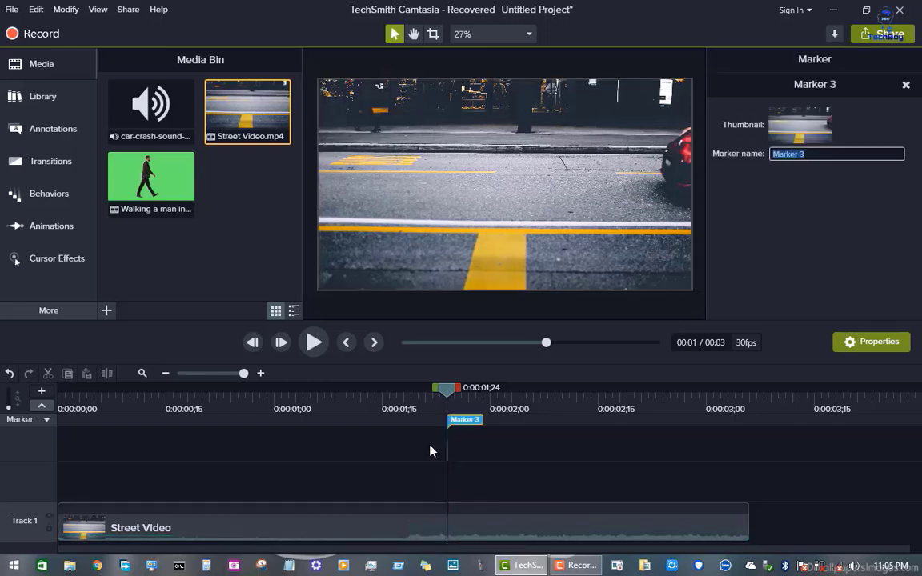
Add the green-screen walking man clip on a new track at 0:00:00;12 and enlarge it to a scale of 209.4%
left_click(144, 392)
left_click_drag(152, 190, 394, 187)
left_click_drag(453, 149, 596, 86)
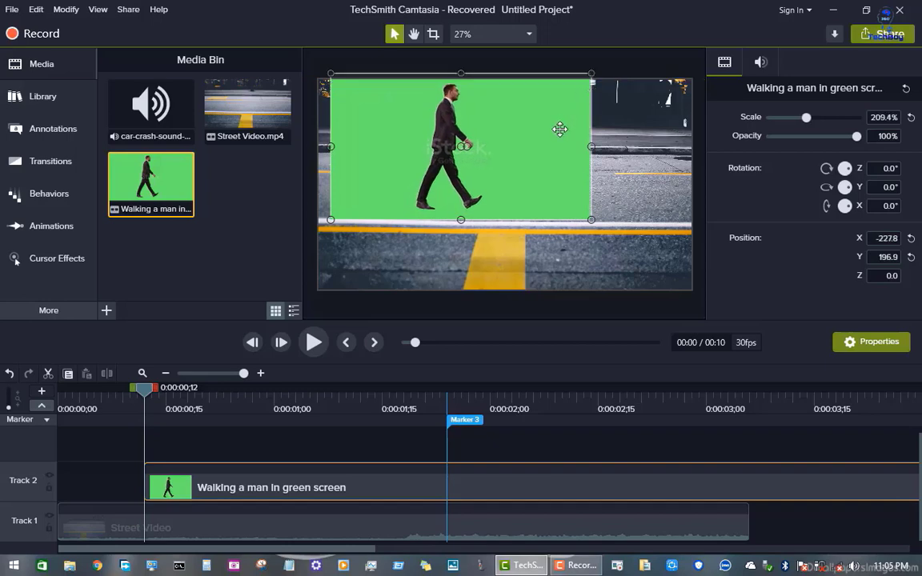
Move the walking man clip to about X -487, Y 204 and key out its sampled green background with Remove a Color
left_click_drag(548, 147, 497, 145)
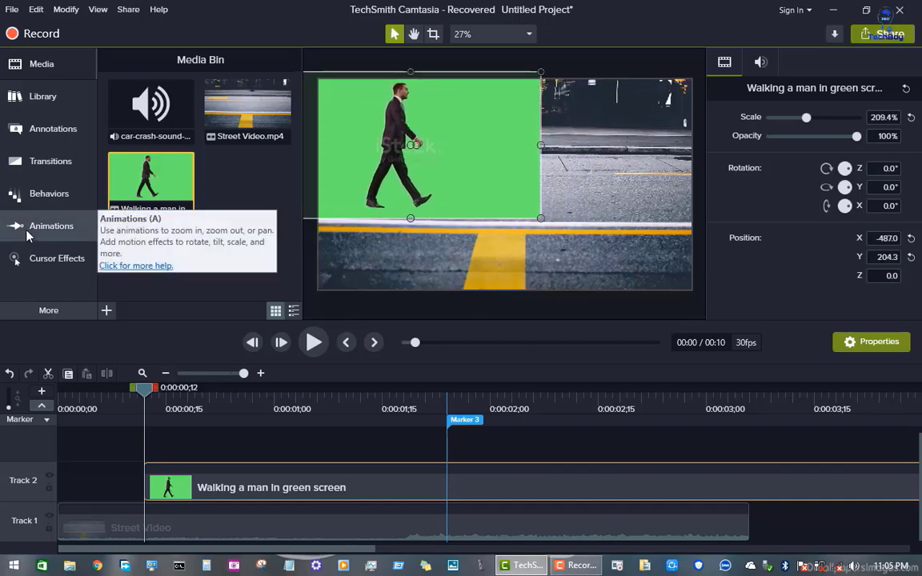
left_click(55, 310)
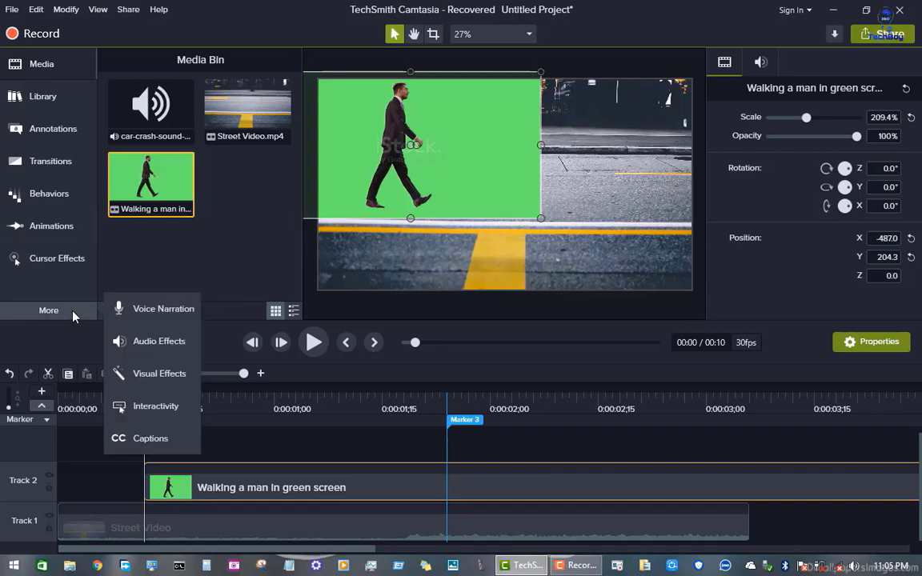
left_click(168, 390)
left_click_drag(151, 244, 439, 149)
left_click(895, 203)
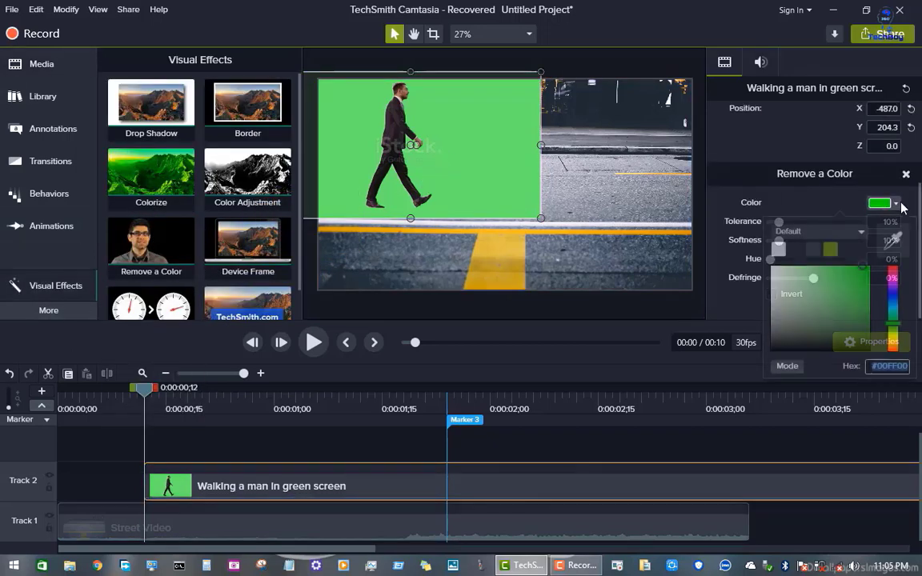
left_click(896, 238)
left_click(447, 113)
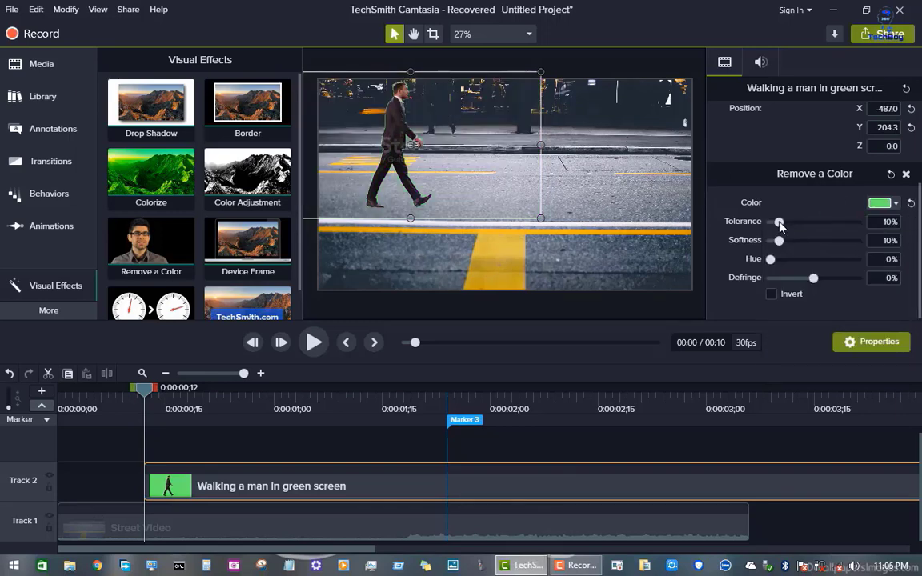
Refine the walking man's Remove a Color effect to 29% tolerance and 37% defringe, and nudge the clip to about X -502, Y 215
left_click_drag(779, 224, 778, 247)
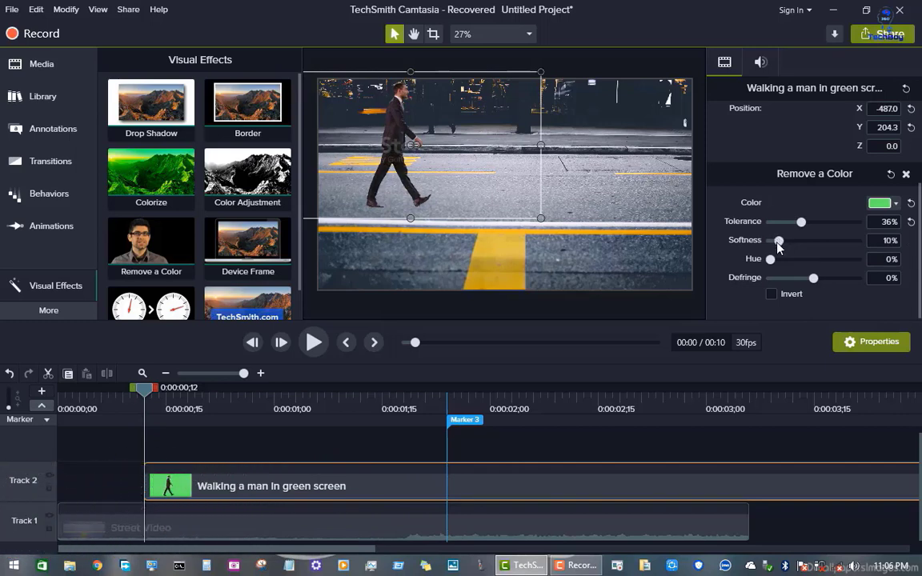
mouse_move(813, 277)
left_mouse_down()
mouse_move(784, 281)
mouse_move(828, 282)
left_mouse_up()
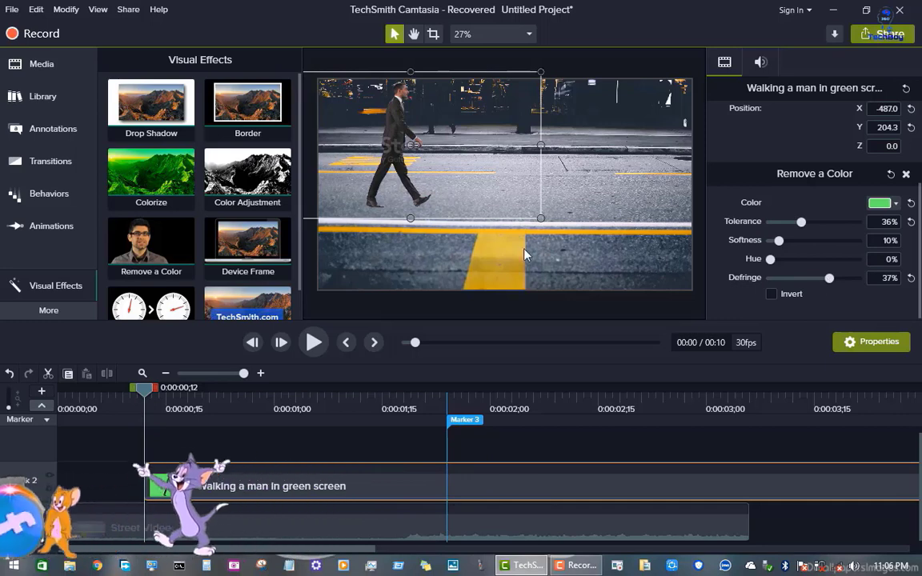
mouse_move(479, 184)
left_mouse_down()
mouse_move(475, 169)
mouse_move(481, 187)
left_mouse_up()
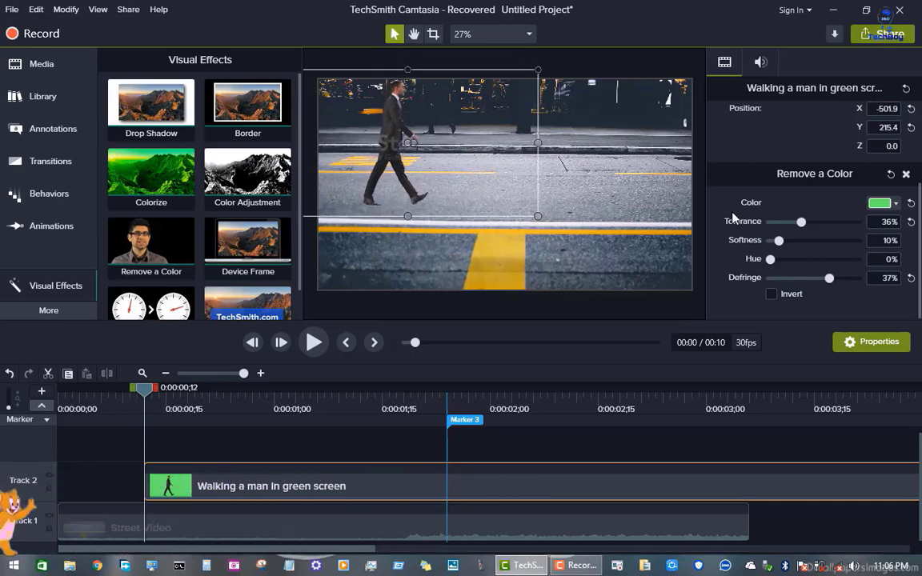
left_click_drag(801, 222, 794, 223)
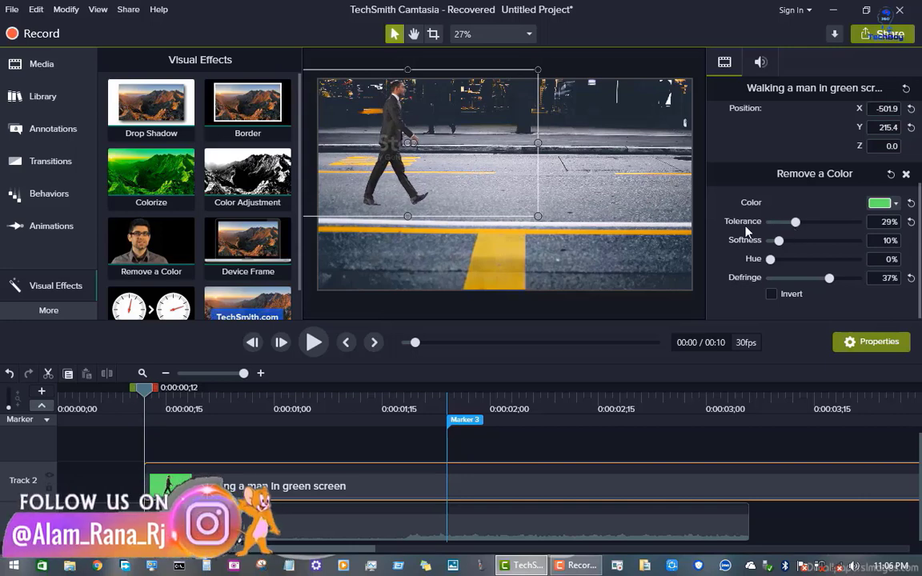
Shrink the walking man slightly and reposition him at the frame's edge, at about X -830, Y 275
left_click_drag(456, 180, 473, 206)
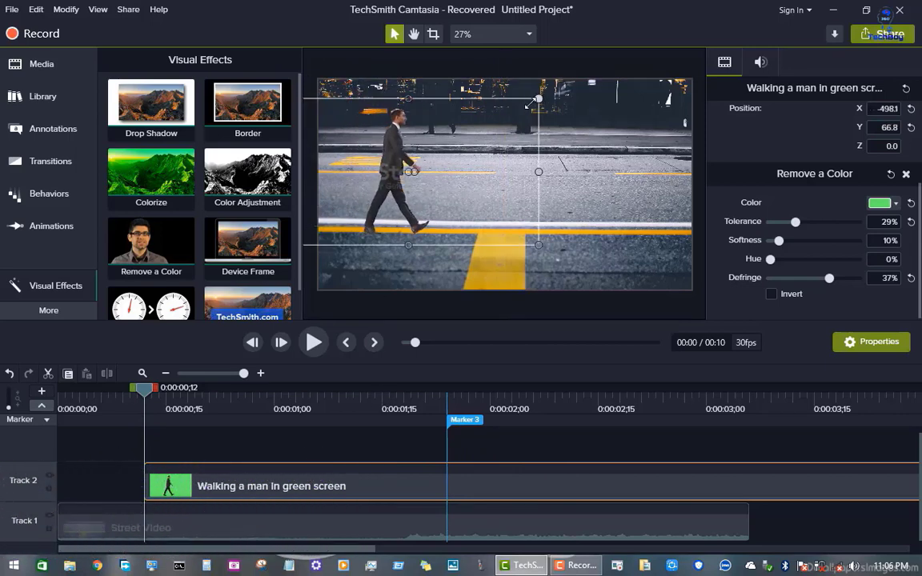
left_click_drag(470, 169, 428, 128)
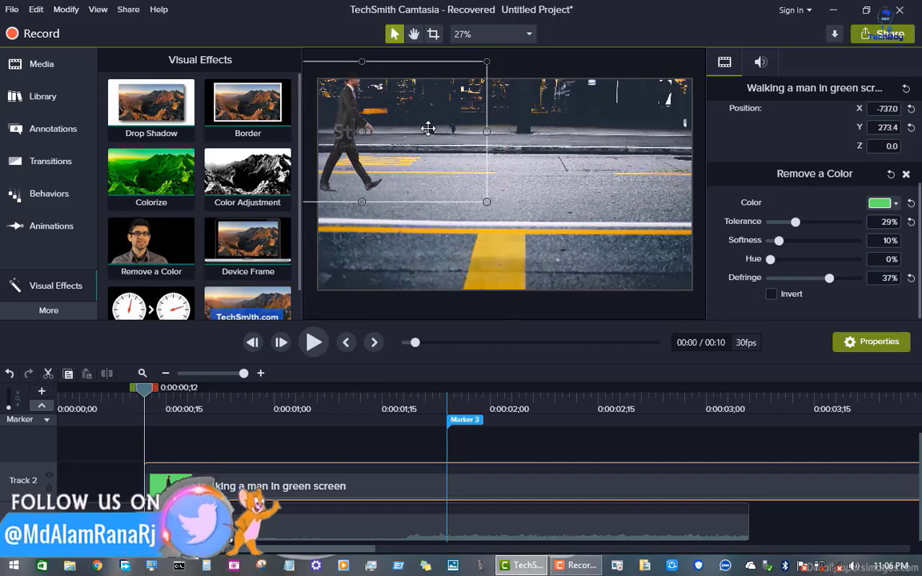
left_click_drag(487, 61, 472, 70)
left_click_drag(448, 126, 436, 121)
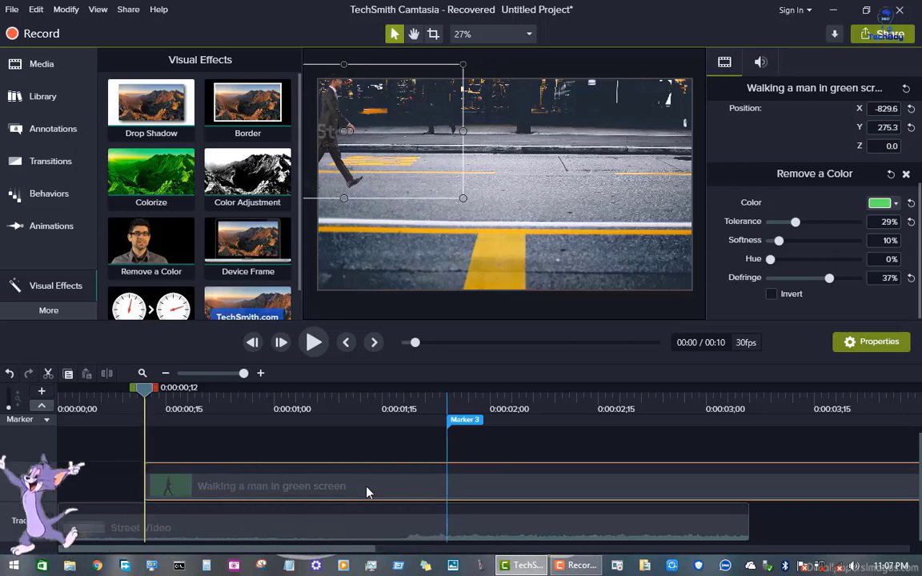
Shift the walking man clip to start at 0:00:00;17 and add a Custom animation stretched to about 0:00:02;20
left_click_drag(366, 492, 387, 487)
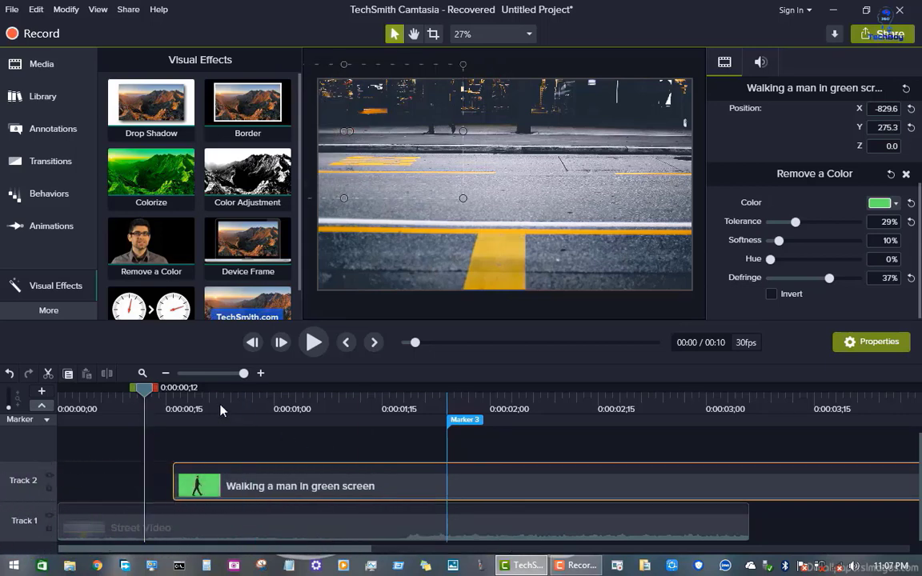
left_click_drag(144, 389, 183, 389)
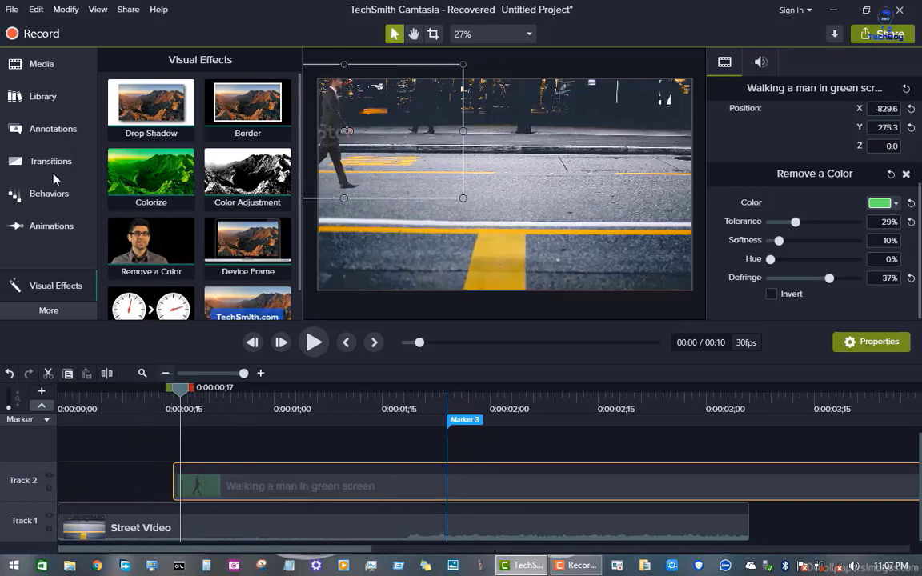
left_click(48, 226)
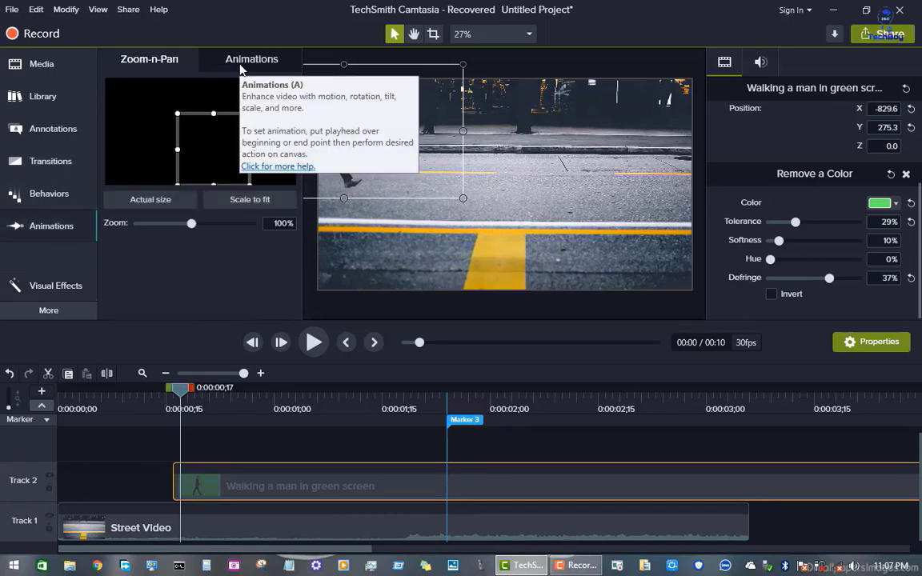
left_click(240, 64)
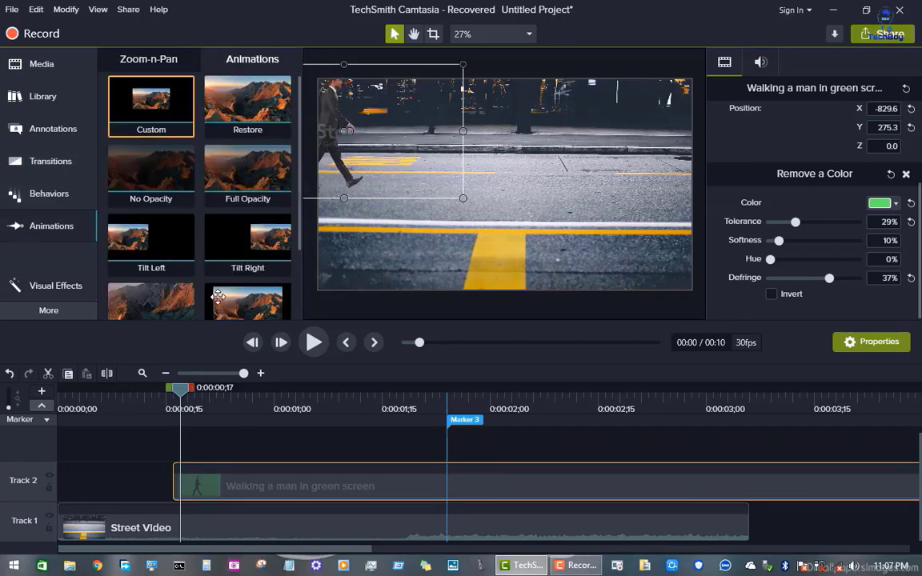
left_click_drag(218, 296, 256, 485)
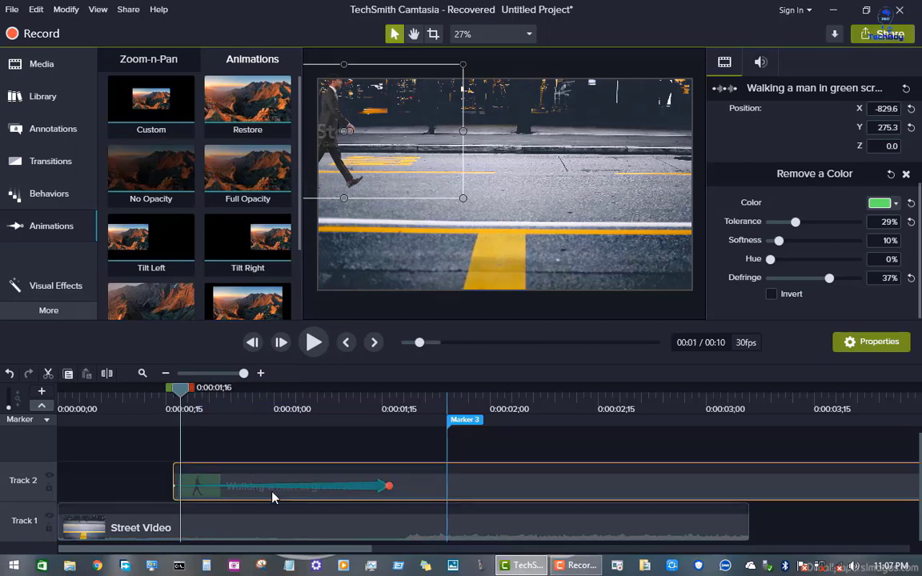
left_click_drag(391, 486, 636, 543)
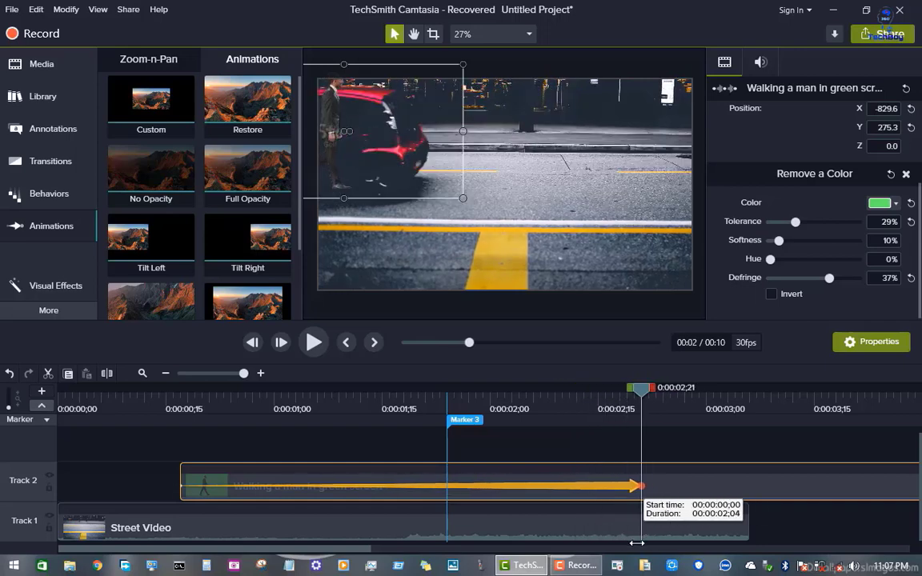
At the clip's start, 0:00:00;17, move the walking man out of frame to about X -1074, Y 264
left_click(189, 389)
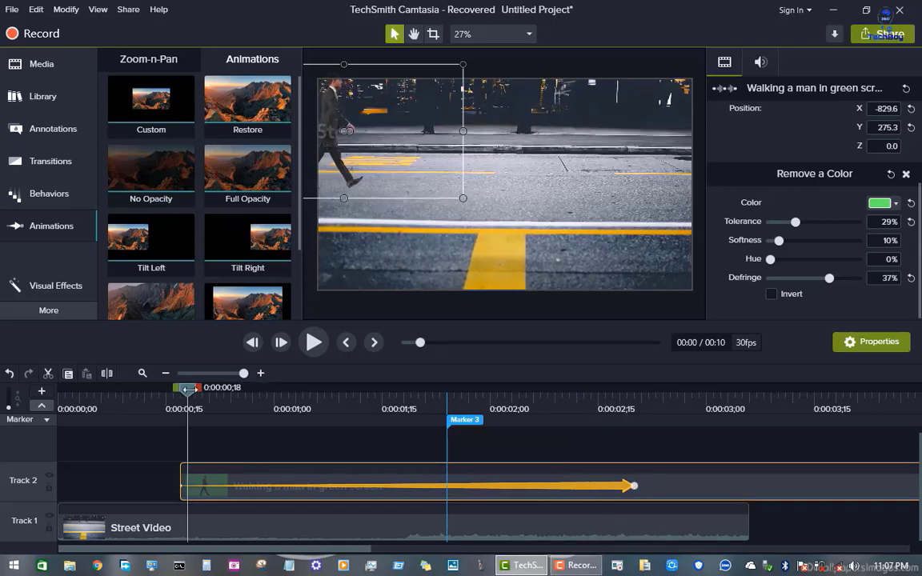
left_click_drag(188, 390, 181, 390)
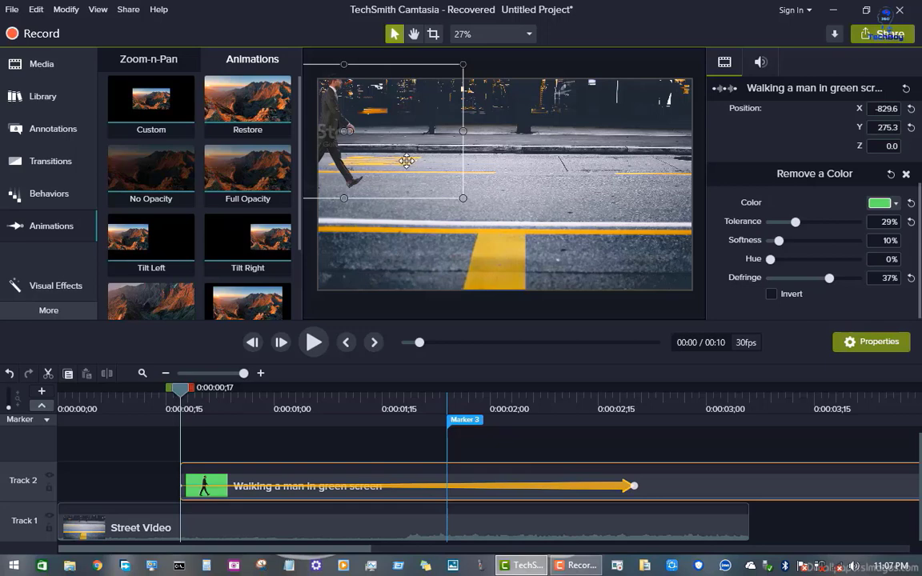
left_click_drag(407, 161, 371, 163)
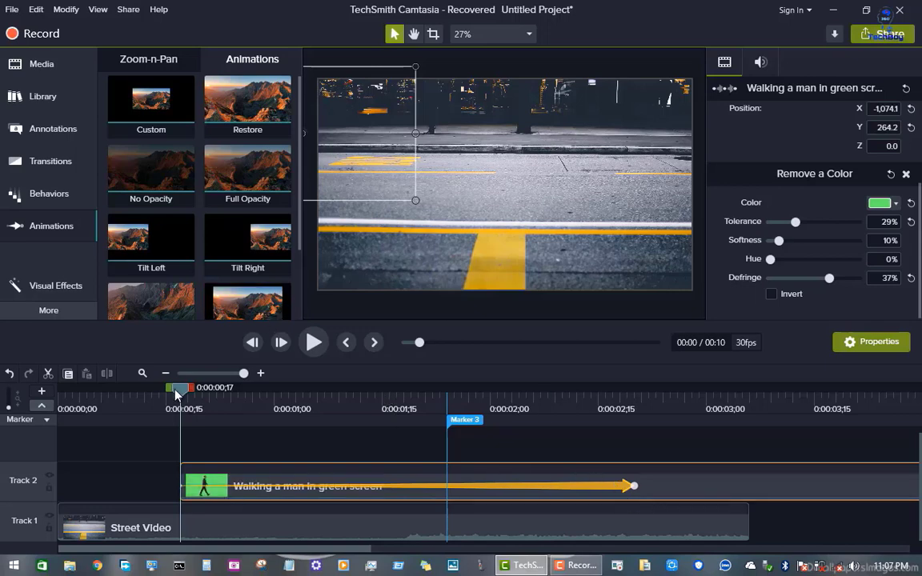
Keyframe the walking man's X position at about -1037 at 0:00:00;18, -1007 at 0:00:00;19 and -960 at 0:00:00;22
left_click_drag(180, 394, 182, 393)
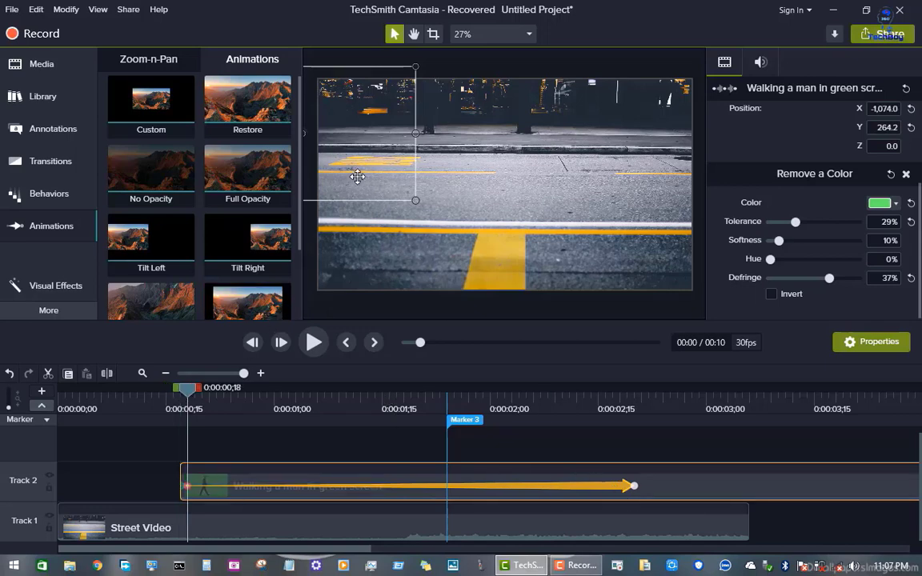
left_click_drag(358, 177, 363, 177)
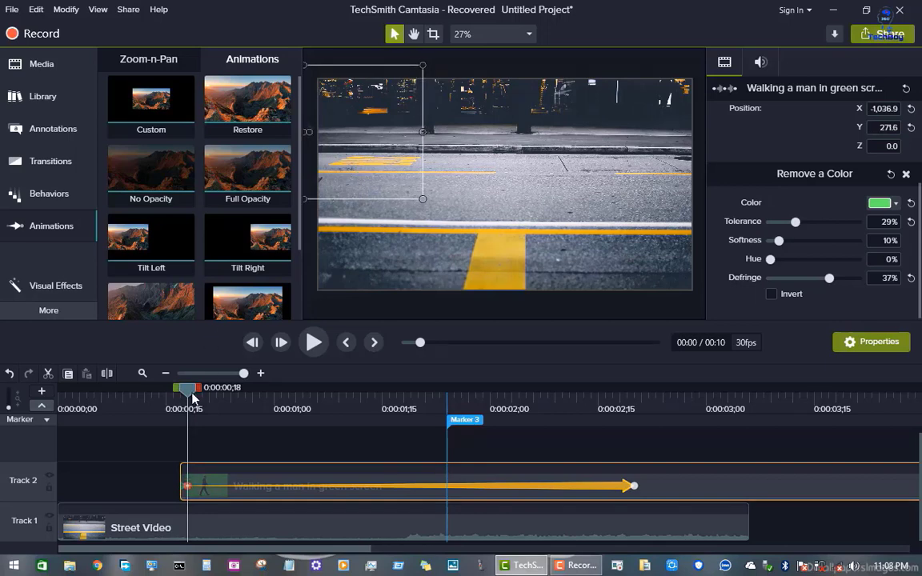
left_click_drag(192, 397, 199, 399)
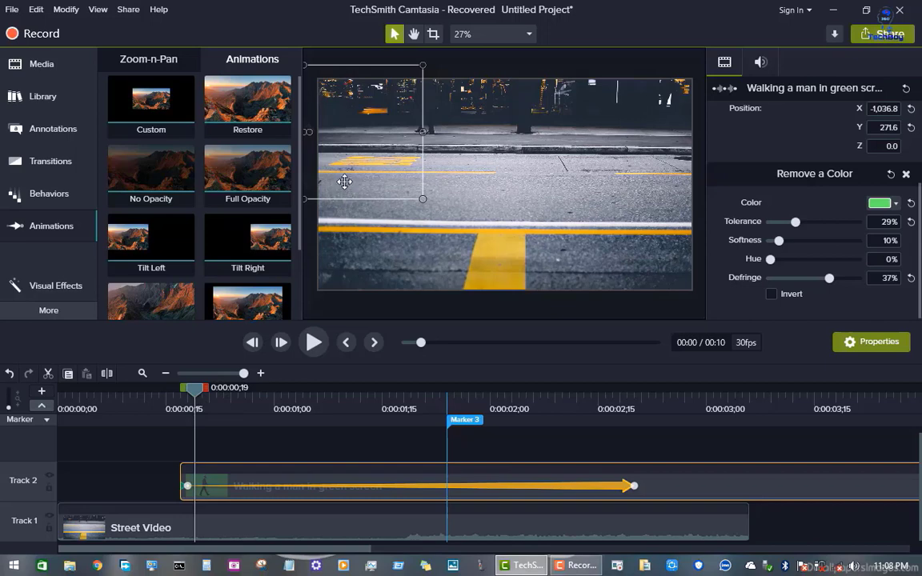
left_click_drag(343, 180, 349, 181)
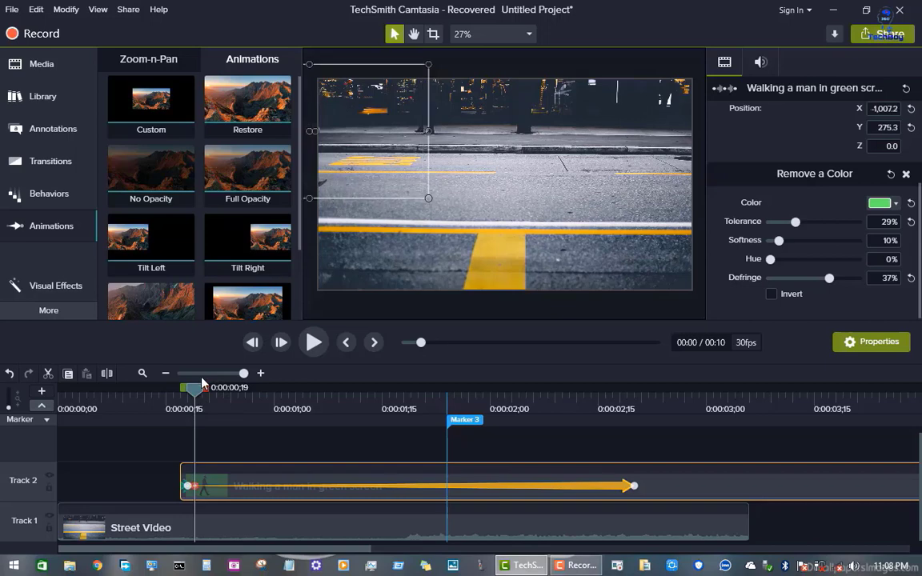
left_click_drag(199, 397, 220, 397)
left_click_drag(338, 172, 345, 172)
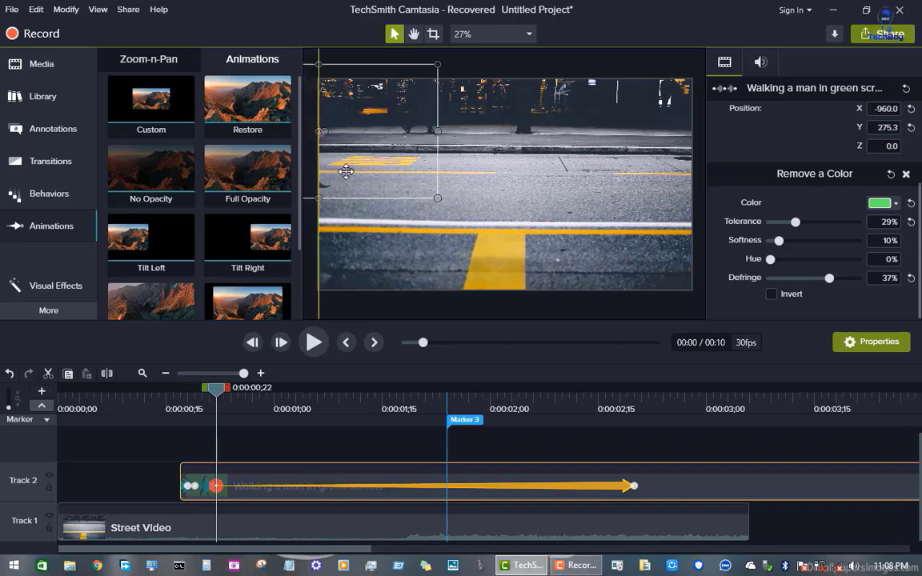
Keyframe the walking man's X position at about -911 at 0:00:00;25, -874 at 0:00:00;28 and -837 at 0:00:01;00
left_click_drag(221, 393, 237, 393)
left_click_drag(379, 173, 379, 172)
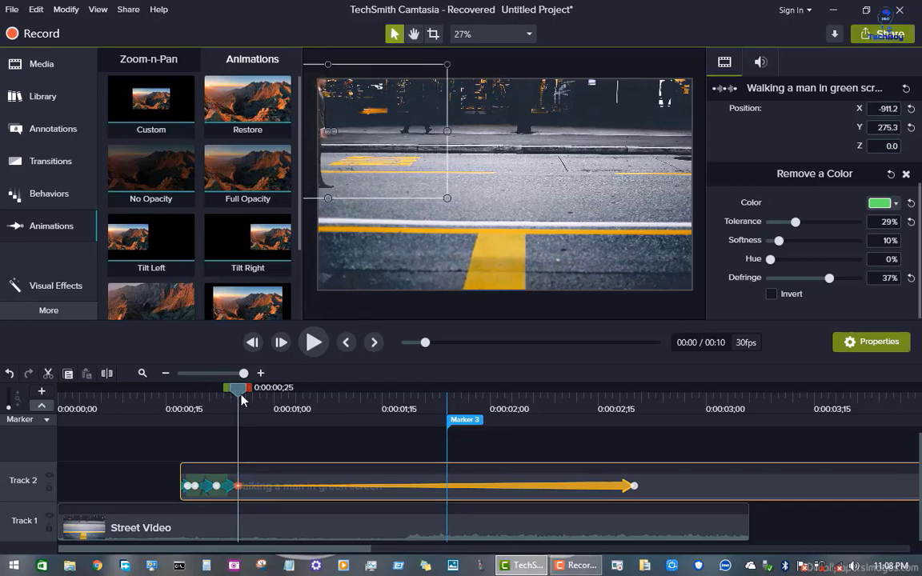
left_click_drag(241, 393, 257, 394)
left_click_drag(380, 174, 388, 175)
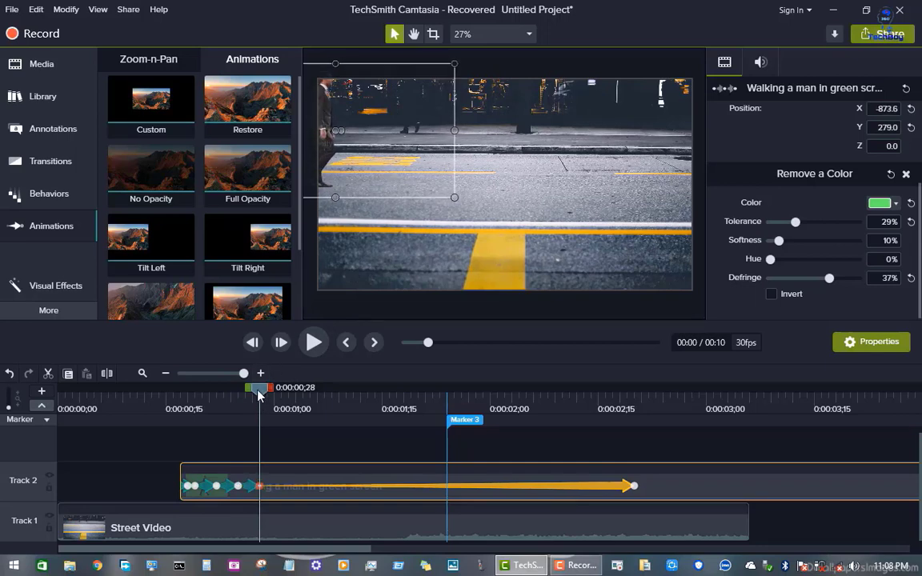
left_click_drag(261, 396, 272, 396)
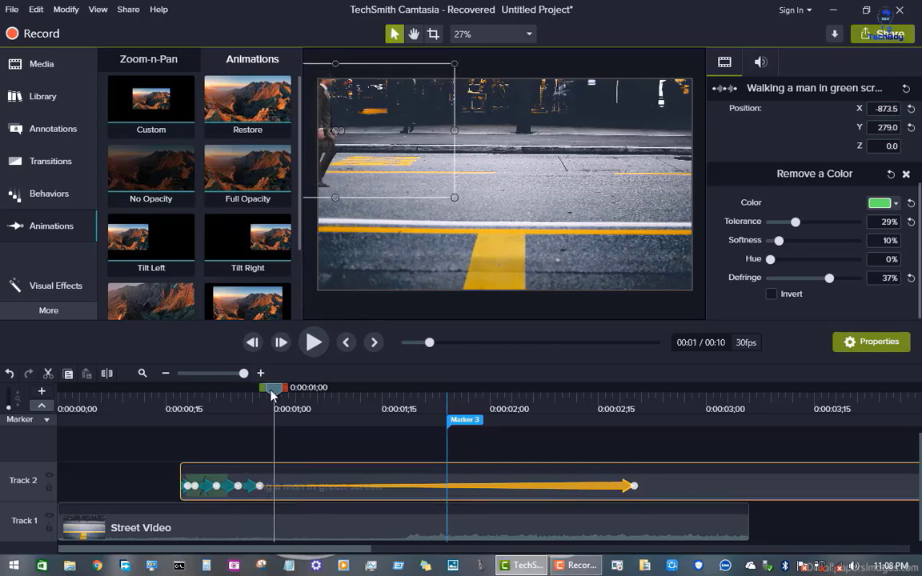
left_click_drag(386, 166, 393, 165)
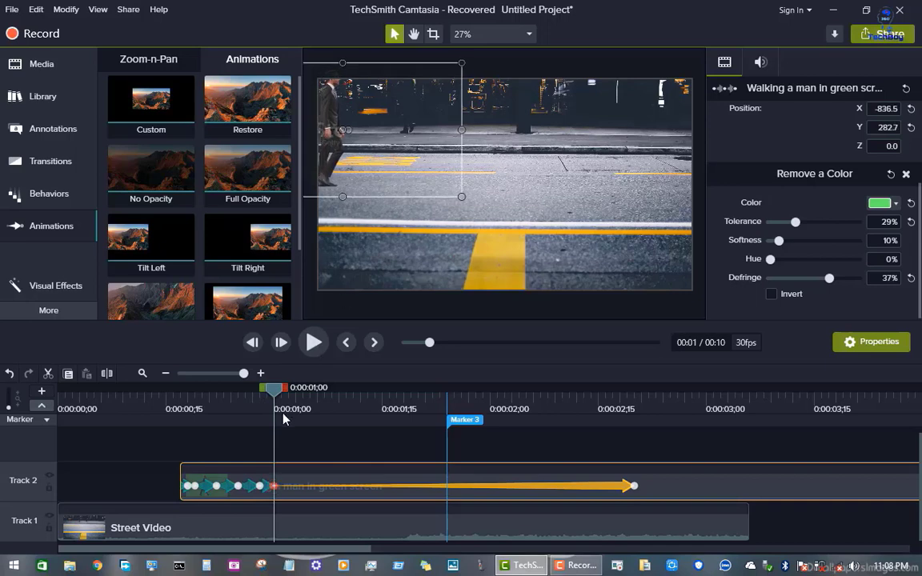
Keyframe the walking man's X position at about -803 at 0:00:01;02 and -763 at 0:00:01;04
left_click_drag(279, 393, 290, 395)
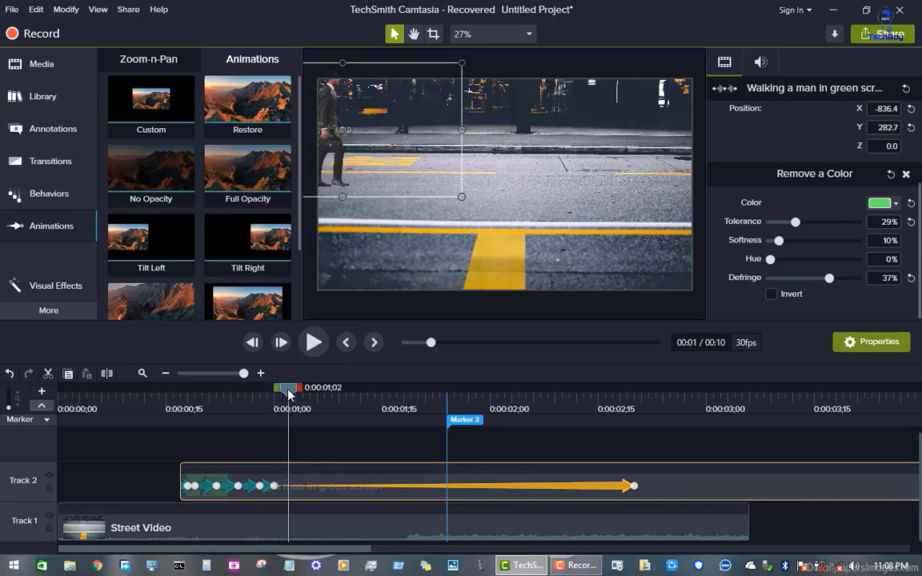
left_click_drag(393, 171, 399, 171)
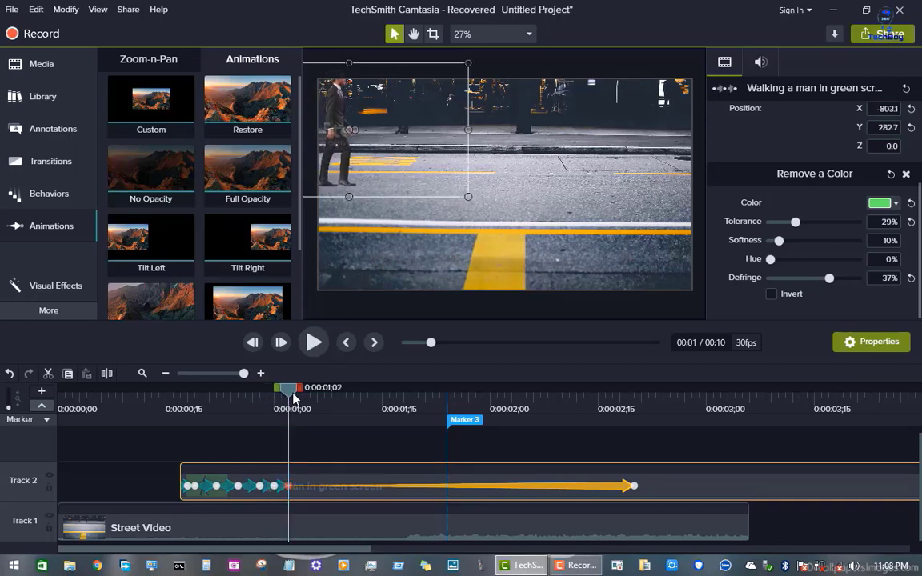
left_click_drag(290, 391, 304, 392)
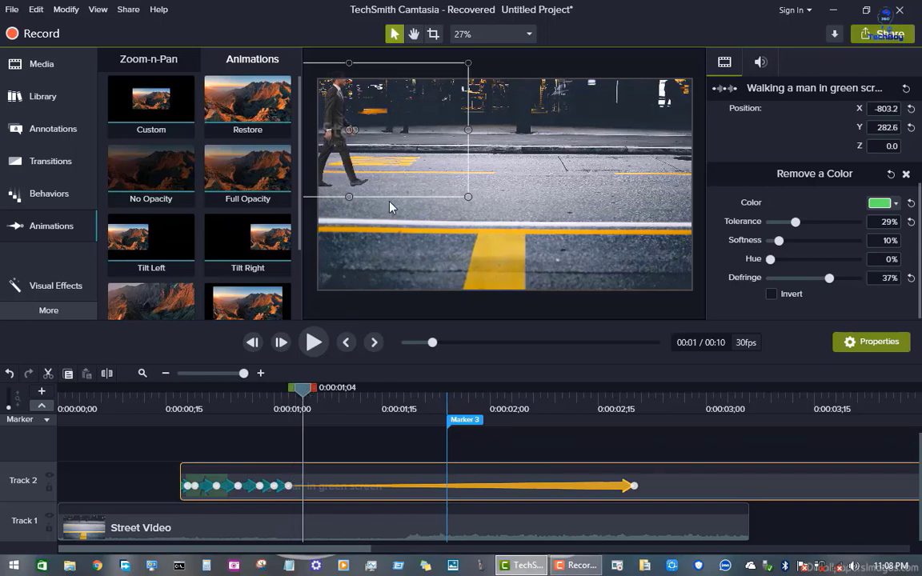
left_click_drag(388, 176, 398, 175)
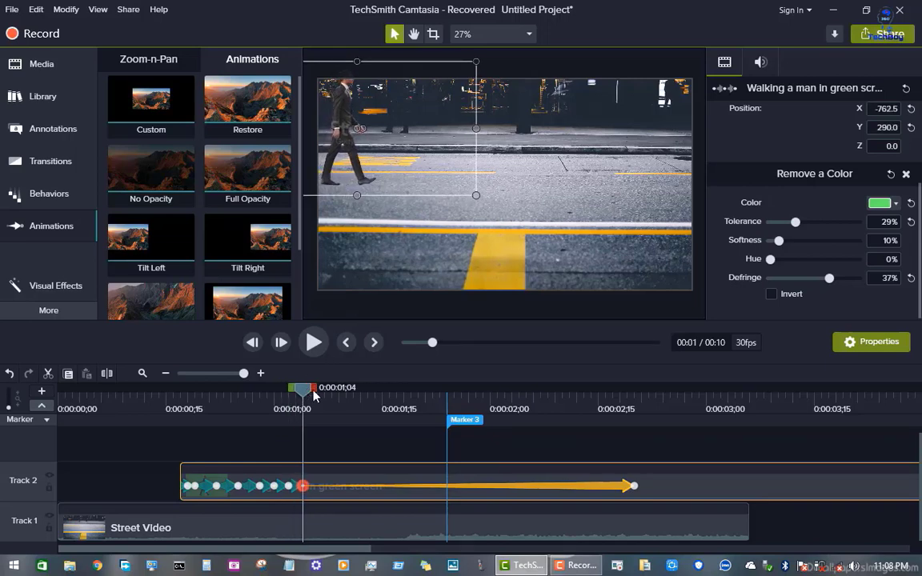
Keyframe the walking man slightly farther right at 0:00:01;06, and at X about -693, Y 290 at 0:00:01;09
left_click_drag(310, 397, 319, 398)
left_click_drag(409, 158, 415, 158)
left_click_drag(315, 396, 339, 397)
left_click_drag(406, 174, 414, 175)
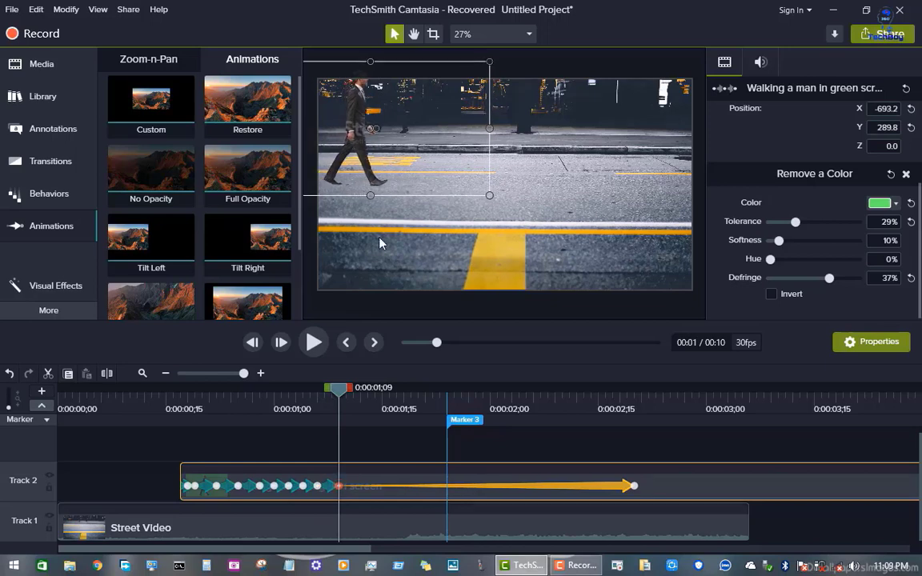
Keyframe the walking man's X position at about -657 at 0:00:01;11 and shift him slightly farther right at 0:00:01;15
left_click_drag(340, 397, 352, 398)
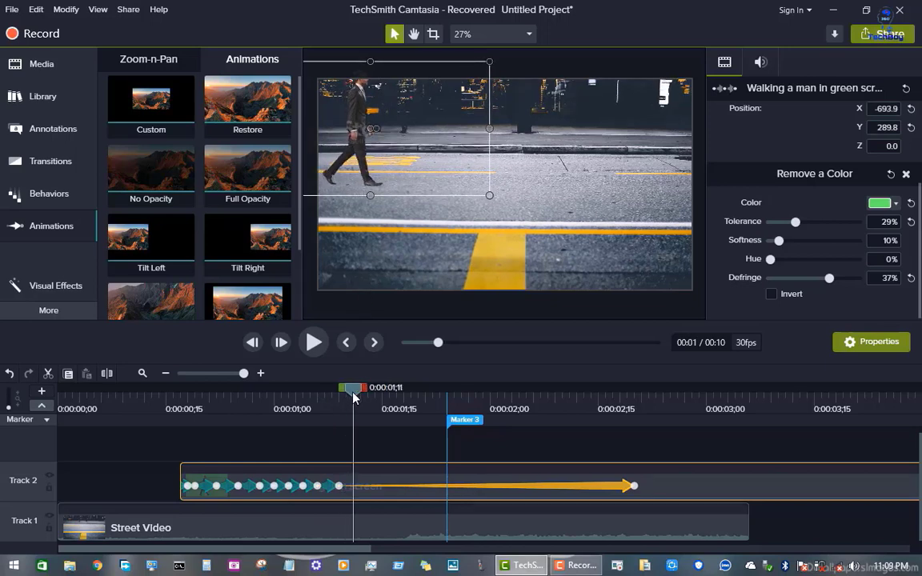
left_click_drag(432, 169, 440, 168)
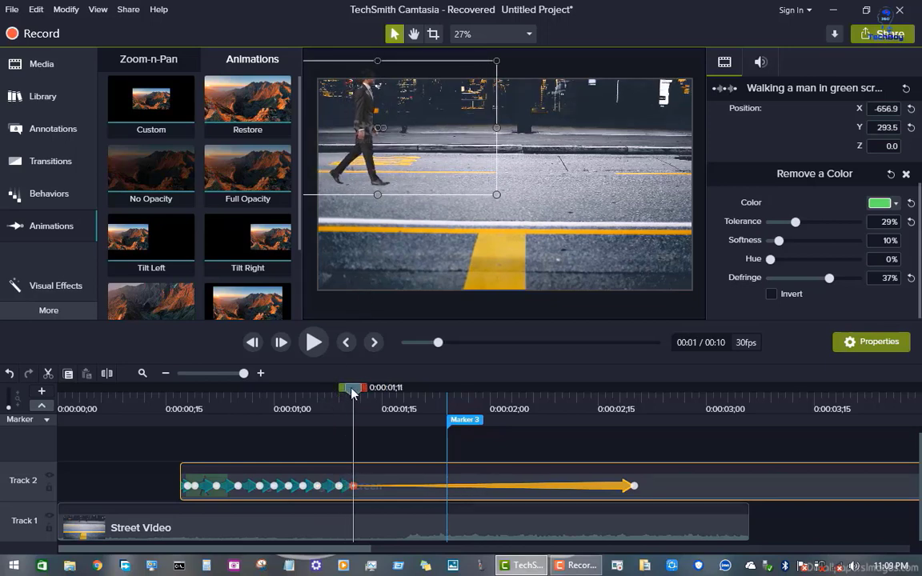
left_click_drag(353, 392, 382, 392)
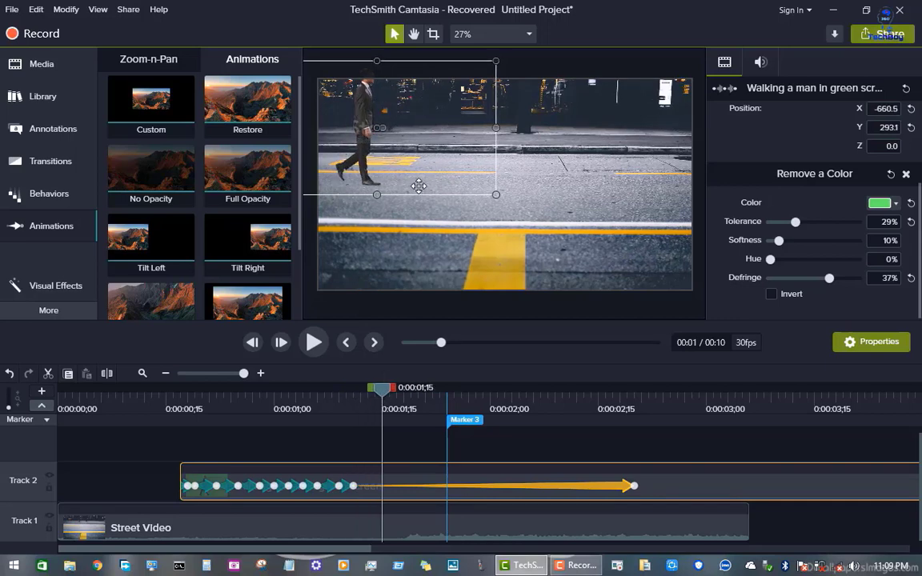
left_click_drag(419, 186, 428, 185)
Keyframe the walking man progressively farther right along the street at 0:00:01;18 and 0:00:01;20
left_click_drag(384, 392, 406, 394)
left_click_drag(420, 158, 431, 159)
left_click_drag(405, 392, 422, 392)
left_click_drag(428, 176, 437, 176)
Keyframe the walking man's X position at about -461 at 0:00:01;23 and -425 at 0:00:01;25
left_click_drag(419, 392, 439, 392)
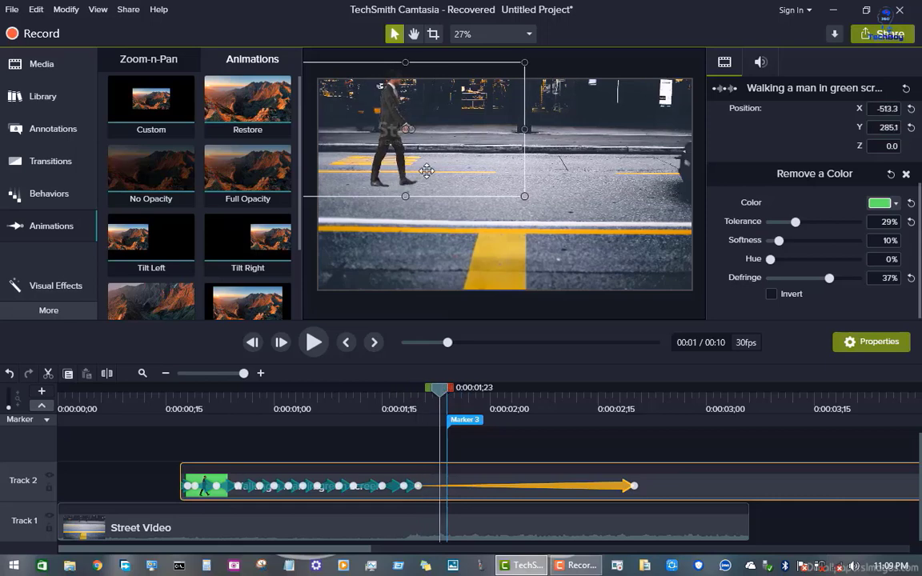
left_click_drag(427, 170, 435, 166)
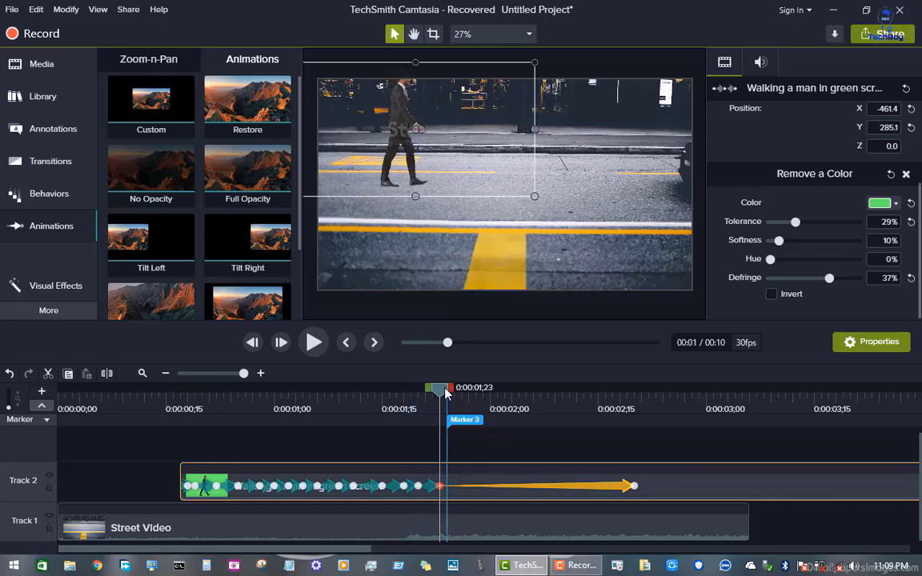
left_click_drag(441, 396, 454, 395)
left_click_drag(431, 179, 439, 179)
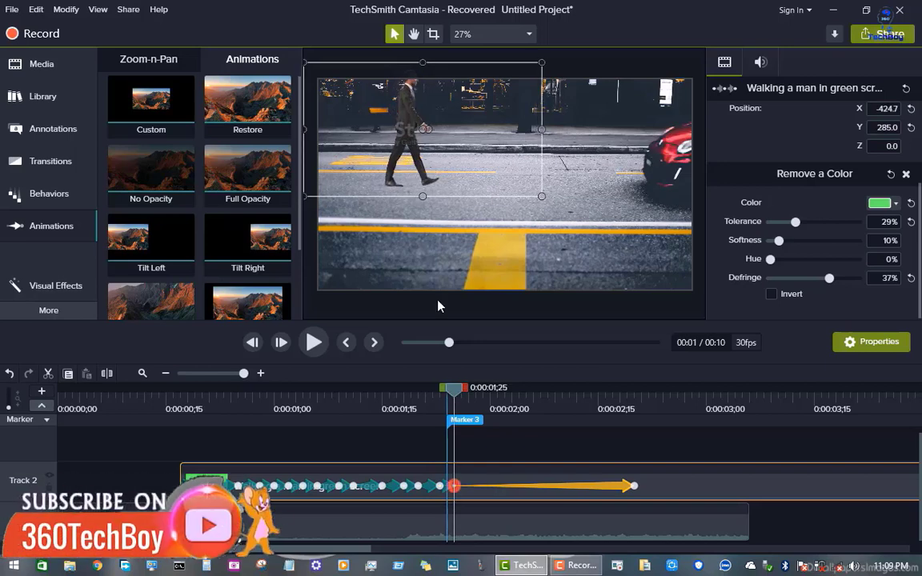
Keyframe the walking man's X position at about -347 at 0:00:01;27 and -301 at 0:00:01;28
left_click_drag(453, 394, 468, 394)
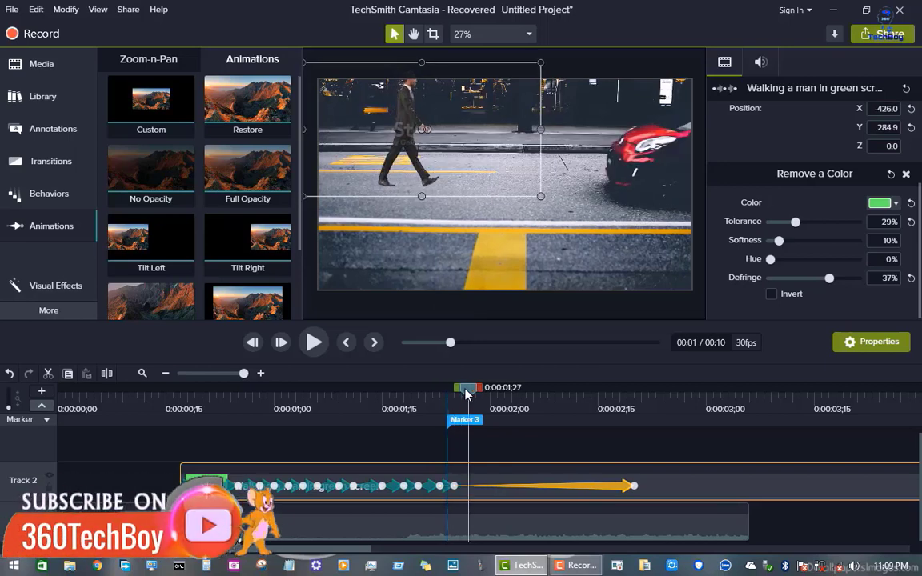
left_click_drag(474, 182, 483, 181)
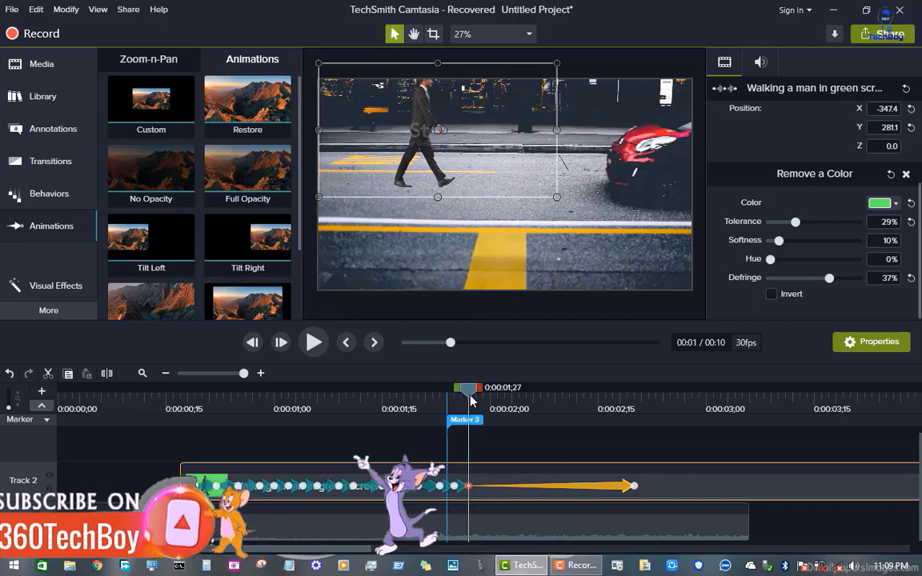
left_click_drag(468, 394, 478, 395)
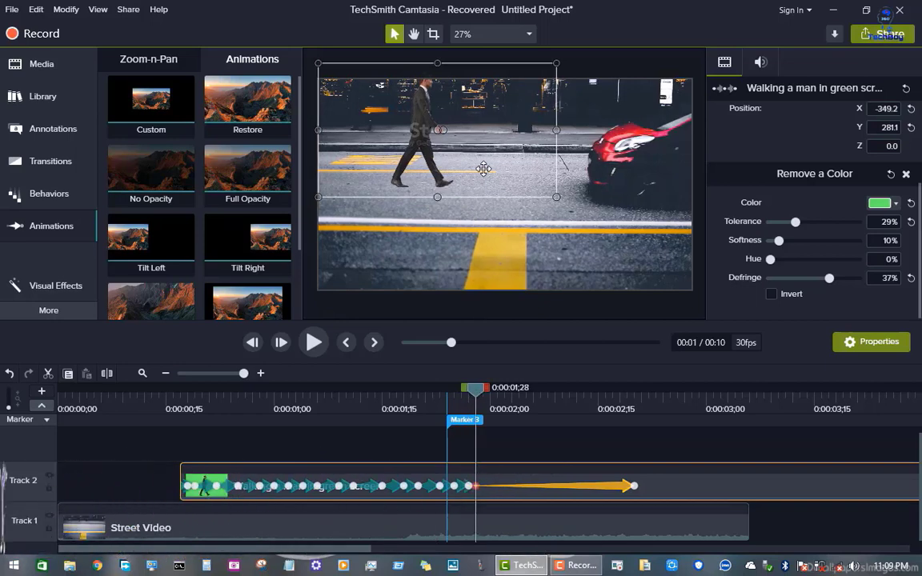
left_click_drag(483, 169, 493, 168)
Keyframe the walking man's X position at about -258 at 0:00:02;00, farther right at 0:00:02;01, and about -194 at 0:00:02;02
left_click_drag(476, 390, 489, 390)
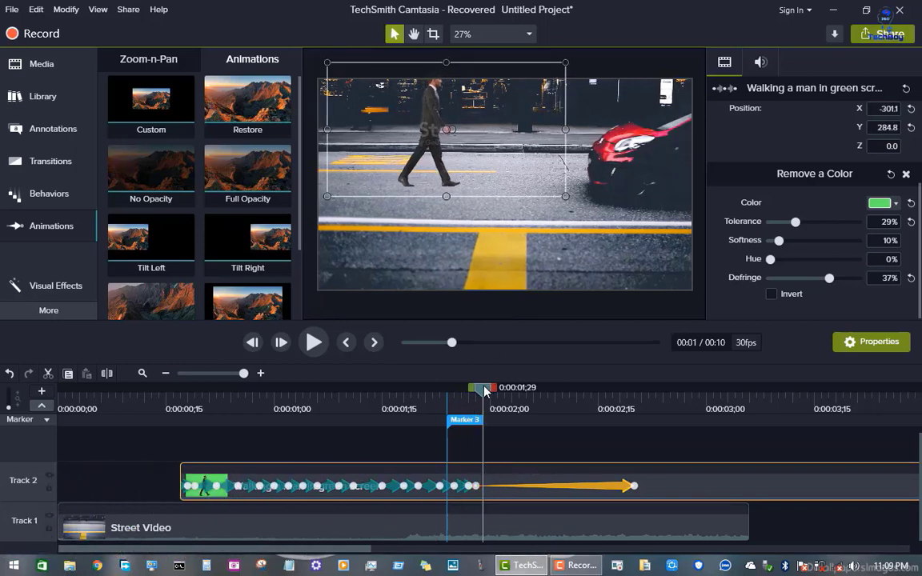
left_click_drag(483, 134, 490, 133)
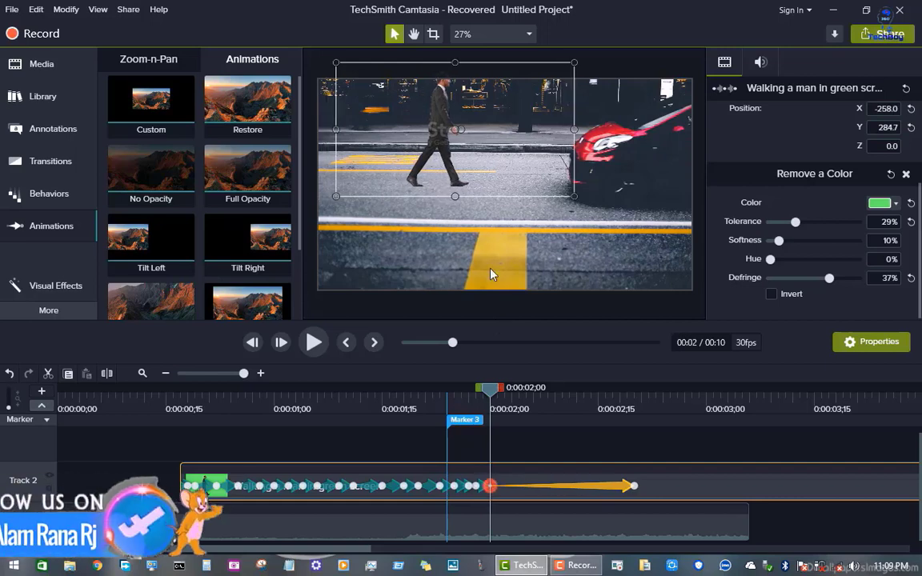
left_click_drag(487, 392, 495, 392)
left_click_drag(475, 176, 483, 174)
left_click_drag(507, 390, 504, 388)
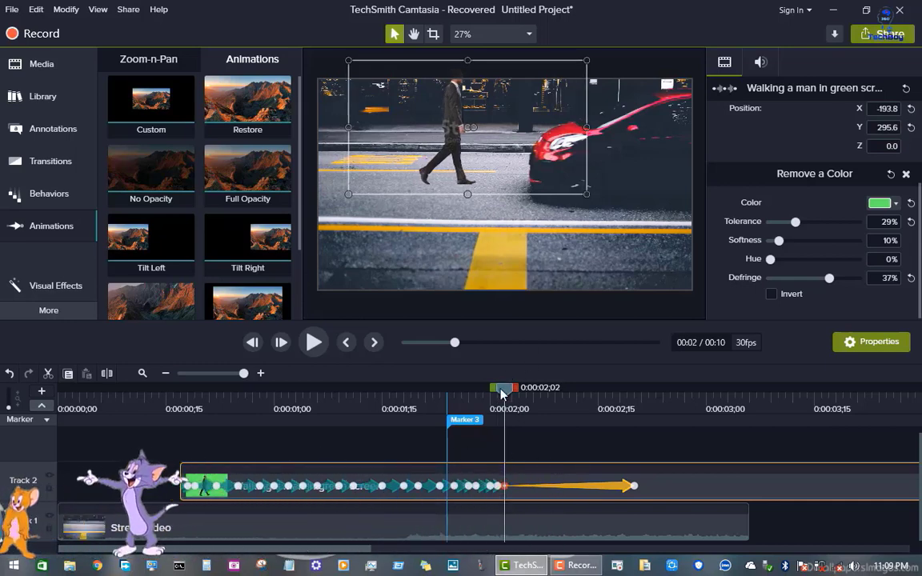
Keyframe the walking man's X position at about -169 at 0:00:02;03 and -132 at 0:00:02;04, and nudge him right against the car at 0:00:02;05
left_click_drag(504, 389, 511, 389)
left_click_drag(491, 172, 497, 172)
left_click_drag(512, 395, 518, 396)
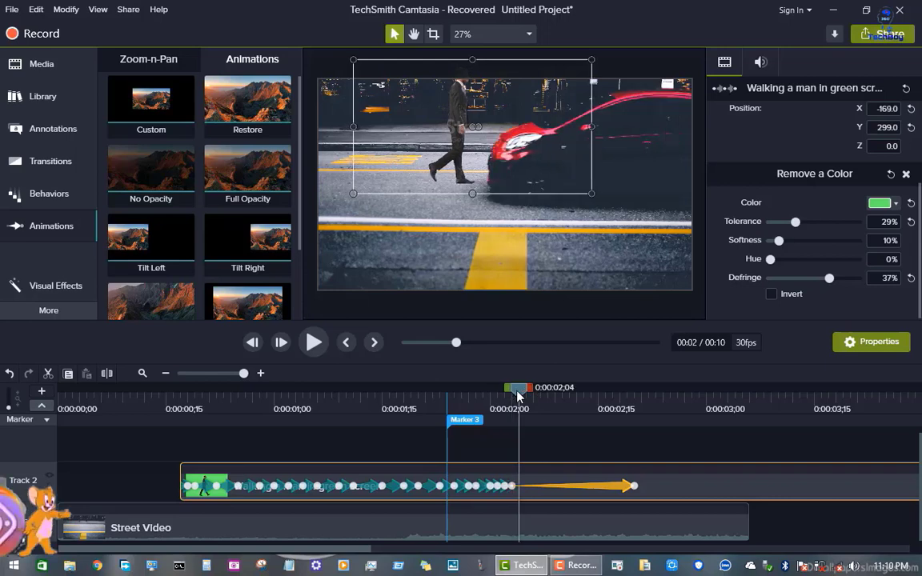
left_click_drag(472, 160, 479, 158)
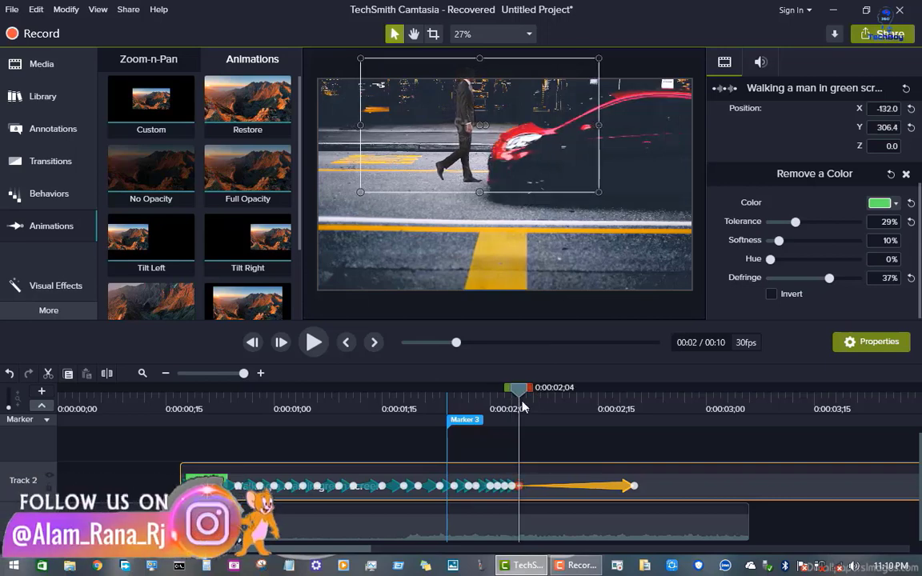
left_click_drag(528, 389, 534, 390)
left_click_drag(512, 174, 517, 174)
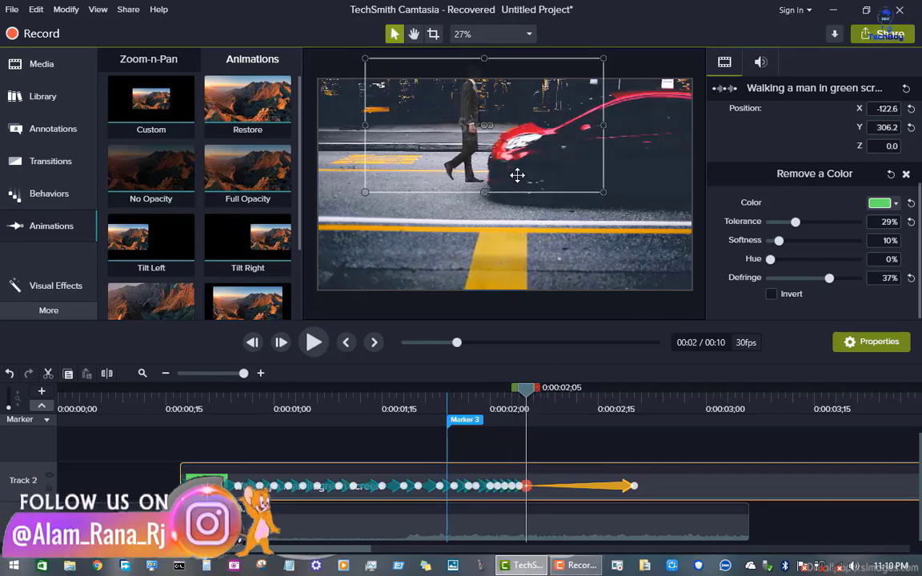
Tilt the man clockwise over the car's hood at 0:00:02;06, X about -41, Y 299, and further at 0:00:02;07, X about -60, Y 271
left_click_drag(526, 390, 533, 390)
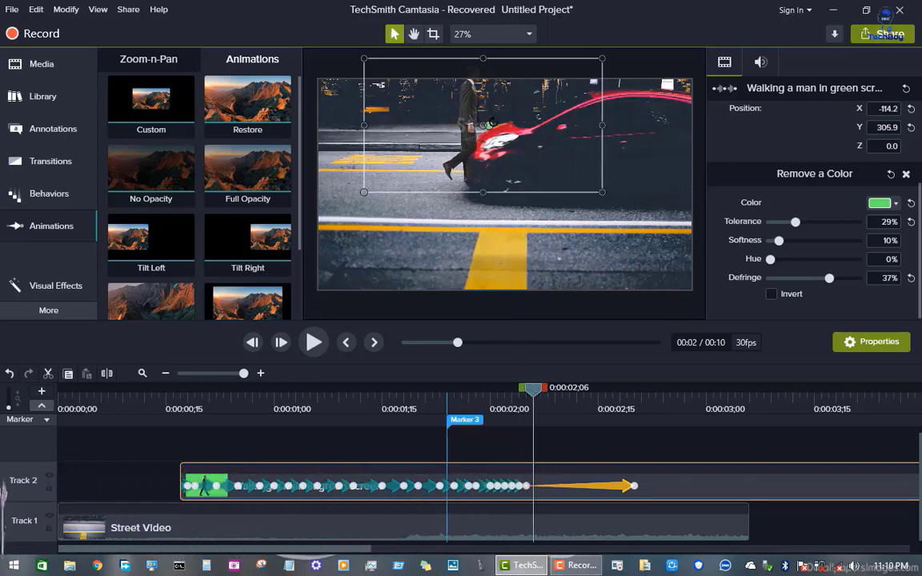
left_click_drag(486, 125, 507, 144)
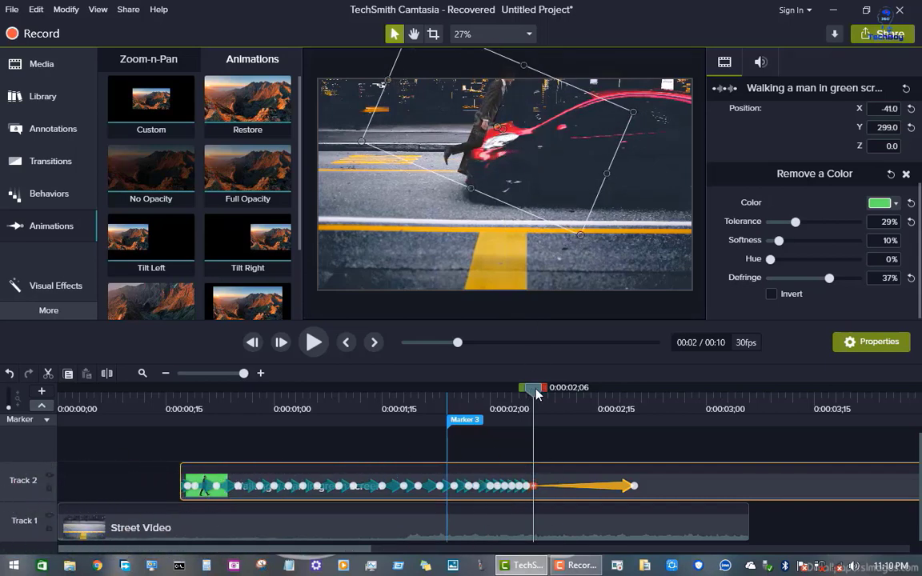
left_click_drag(536, 394, 539, 394)
left_click_drag(502, 130, 517, 168)
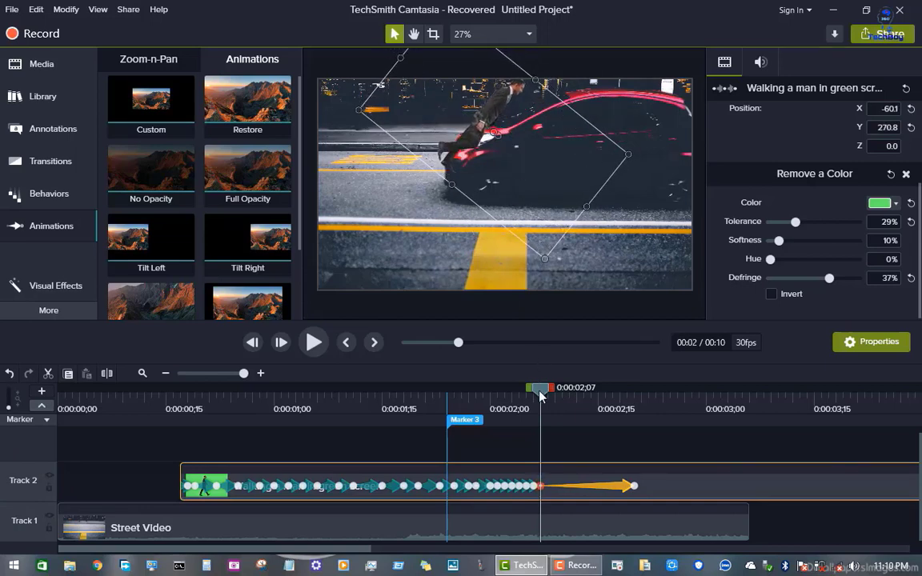
At 0:00:02;08, rotate the man further clockwise onto the car's hood and position him around X -99, Y 263
left_click_drag(542, 396, 546, 397)
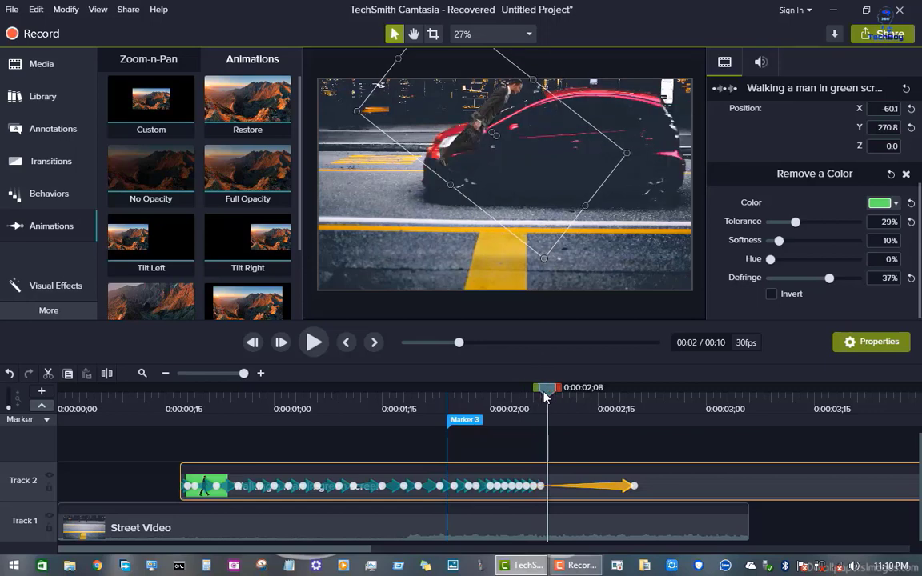
left_click_drag(496, 136, 500, 174)
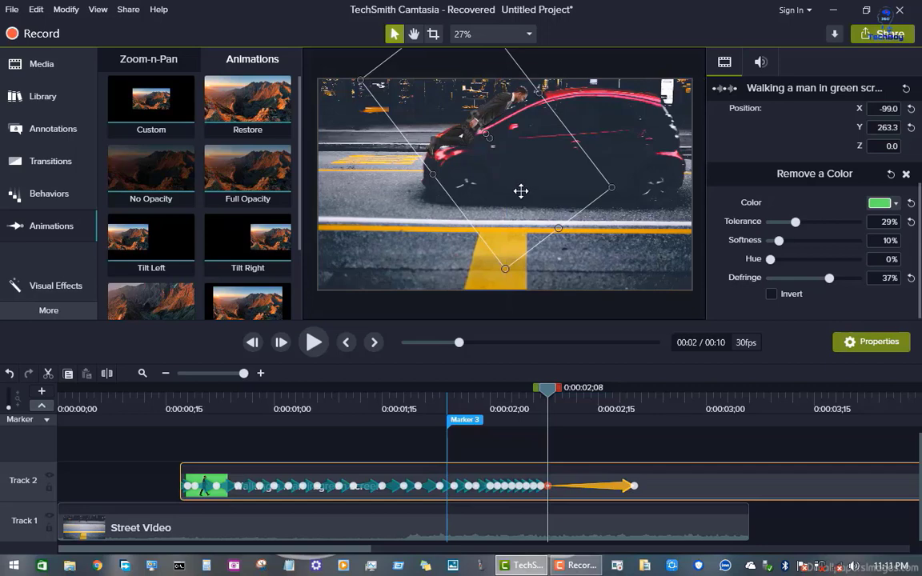
left_click_drag(516, 190, 519, 193)
At 0:00:02;09, rotate the man until he lies nearly flat along the hood, at X about -276, Y 268
left_click_drag(552, 392, 556, 390)
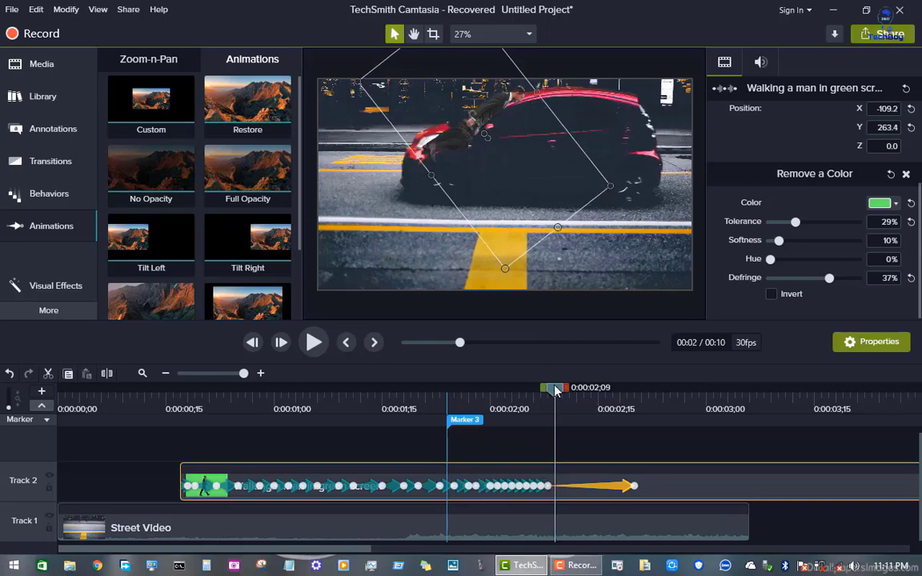
left_click_drag(486, 137, 464, 140)
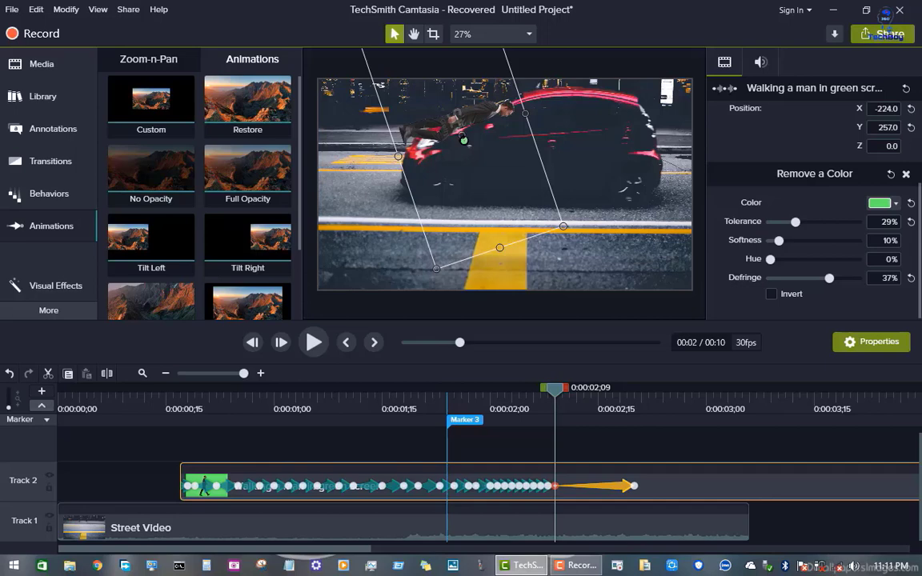
left_click_drag(463, 141, 486, 149)
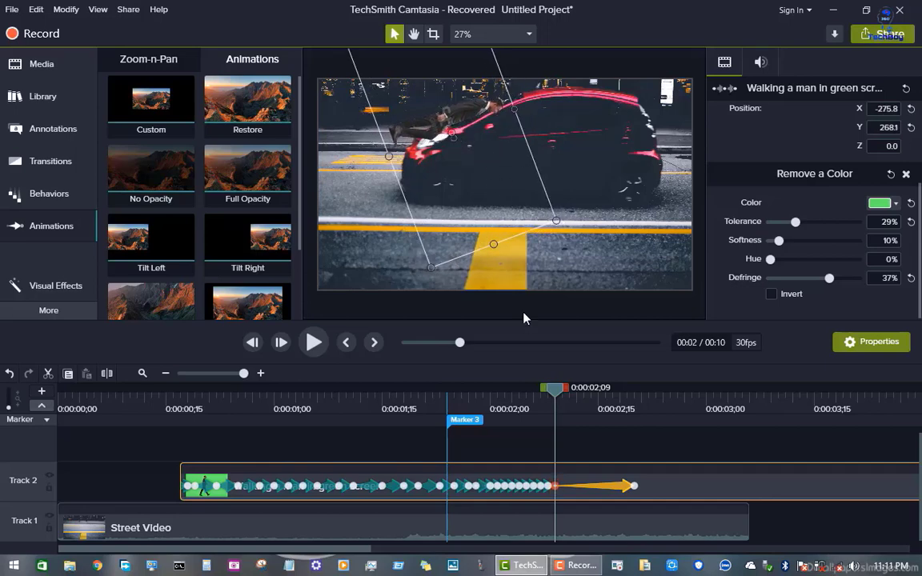
Keep the man on the moving hood with keyframes at 0:00:02;10, X about -413, Y 268, and 0:00:02;11, X about -454, Y 257
left_click(563, 395)
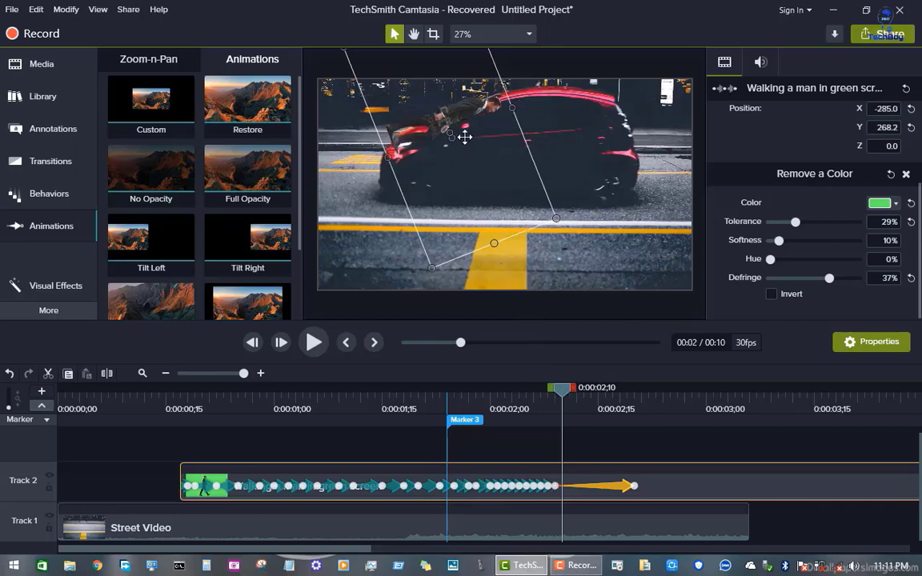
left_click_drag(465, 137, 438, 137)
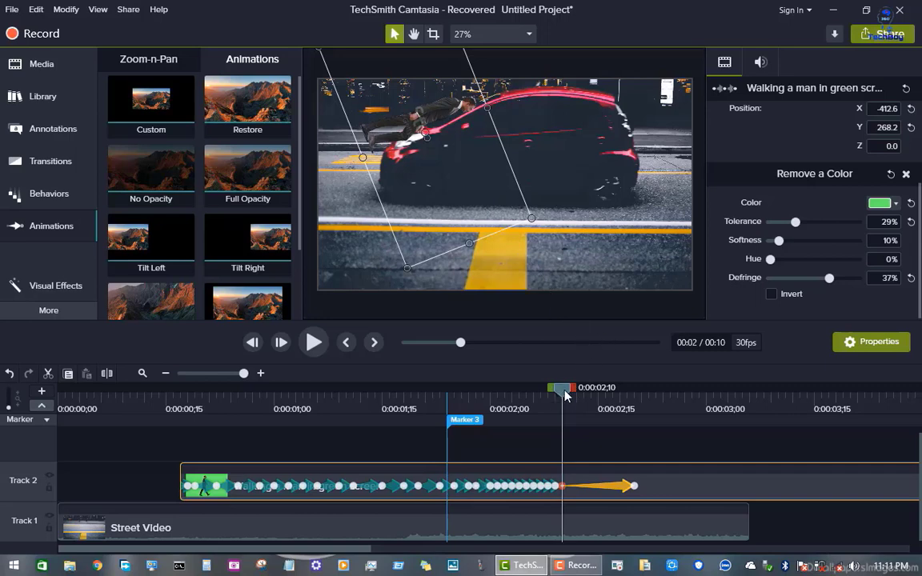
left_click_drag(565, 392, 567, 391)
left_click_drag(466, 166, 459, 168)
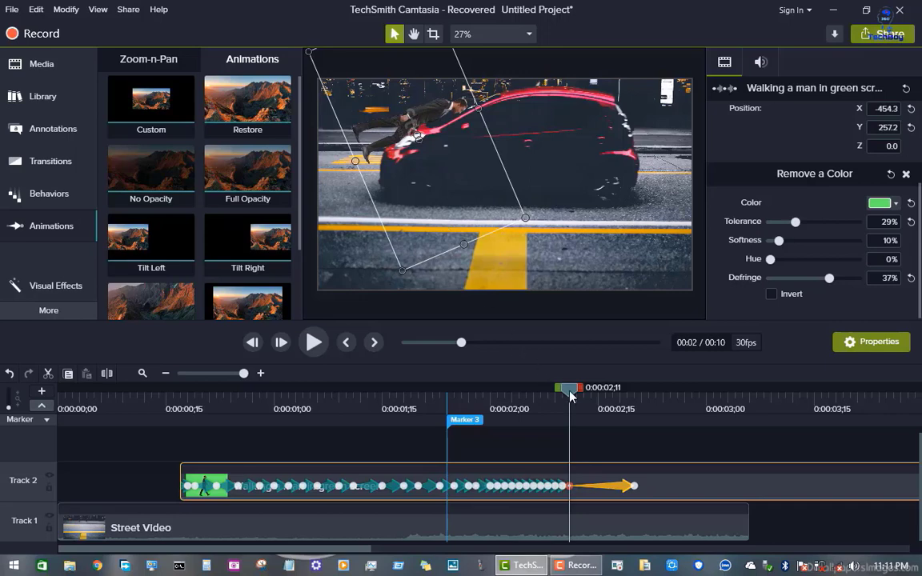
Keyframe the man on the moving hood at X about -566, Y 237 at 0:00:02;12 and X about -688, Y 235 at 0:00:02;13
left_click_drag(574, 396, 581, 396)
left_click_drag(417, 141, 428, 174)
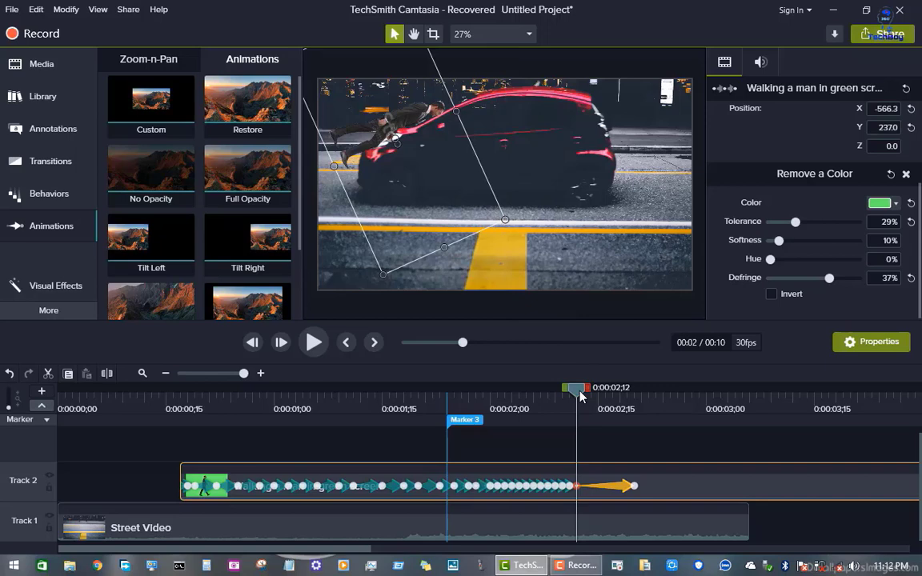
left_click_drag(582, 392, 589, 392)
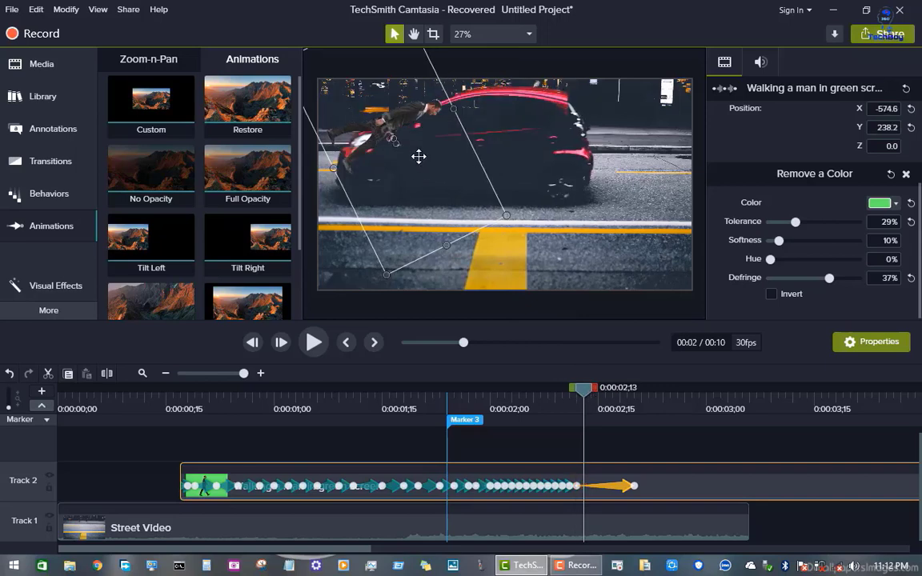
left_click_drag(422, 162, 403, 163)
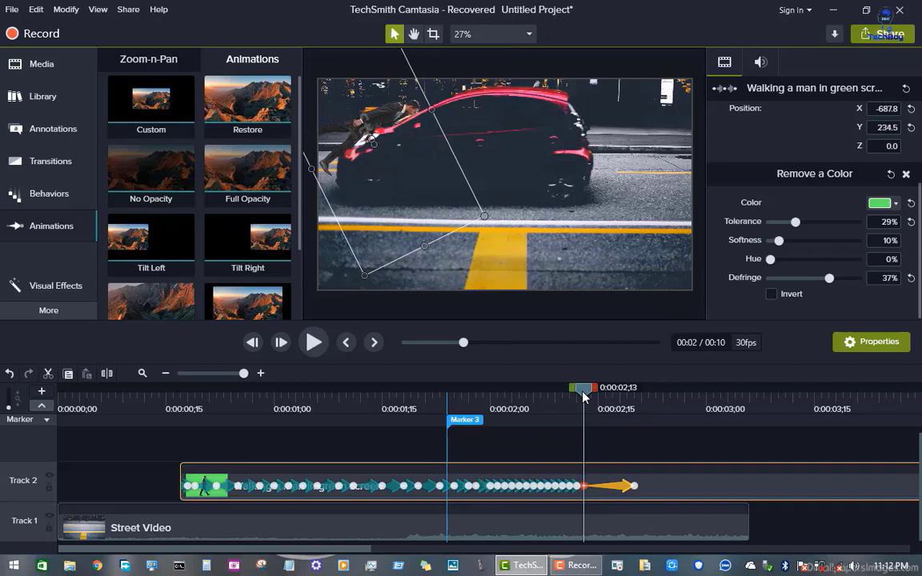
Rotate the man counterclockwise and keyframe him at X about -864, Y 149 at 0:00:02;14, and out of frame around X -1030, Y 196 at 0:00:02;15
left_click_drag(583, 395, 591, 394)
left_click_drag(417, 164, 395, 165)
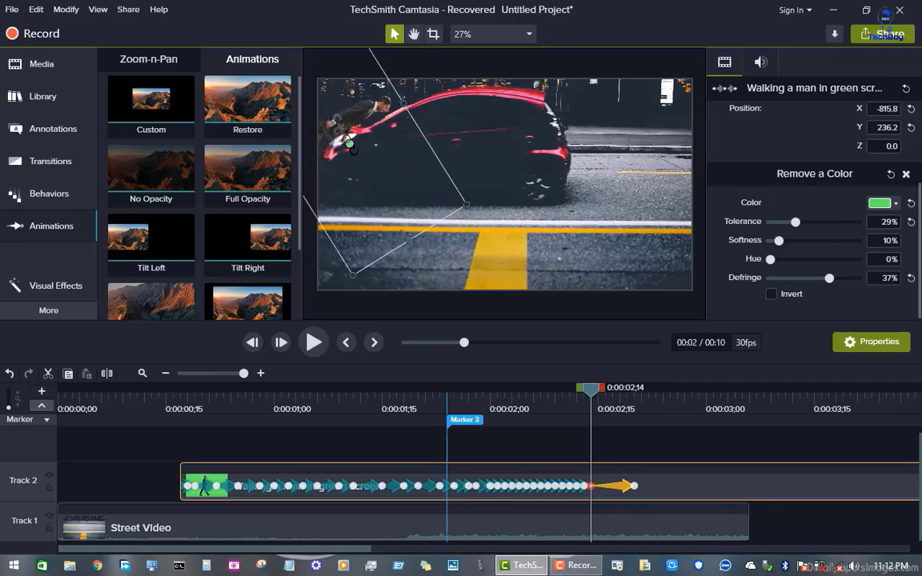
left_click_drag(353, 150, 387, 153)
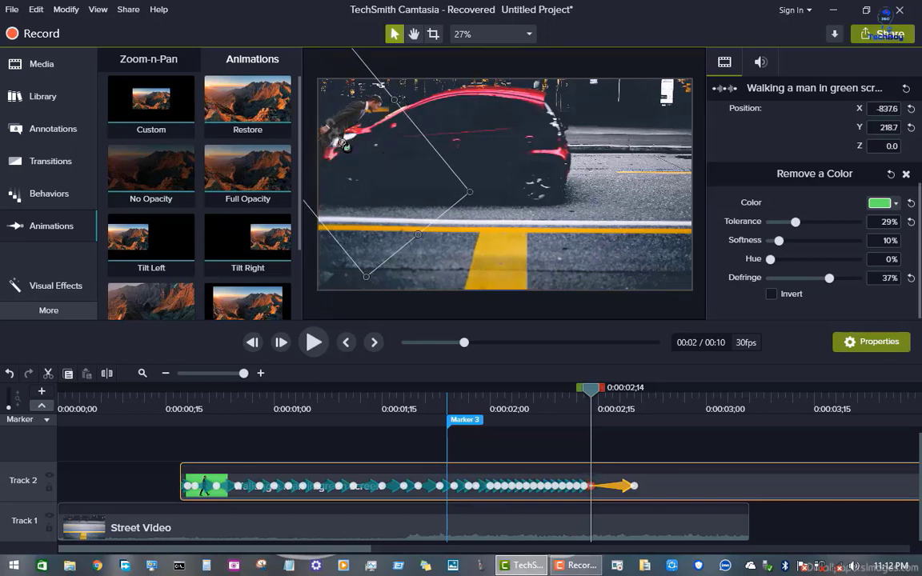
left_click_drag(341, 142, 374, 170)
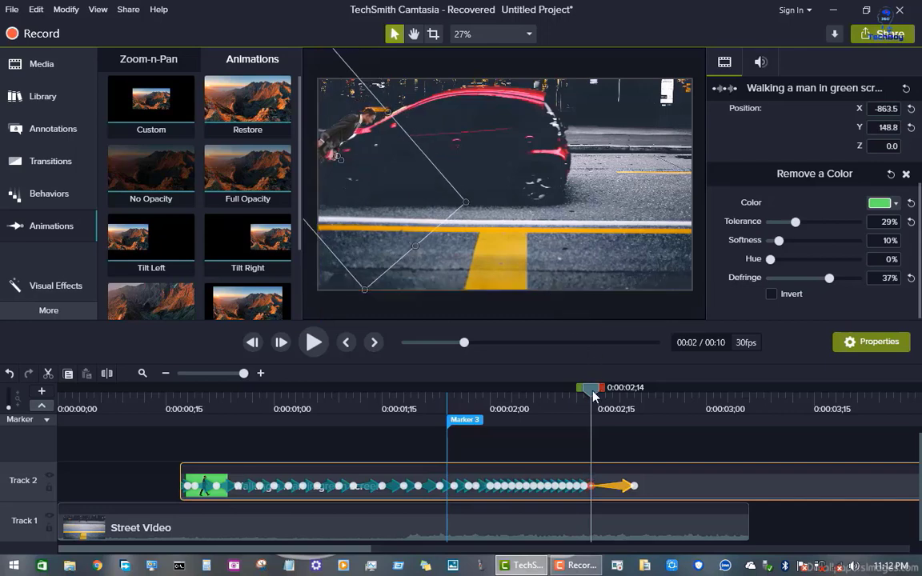
left_click_drag(596, 395, 598, 396)
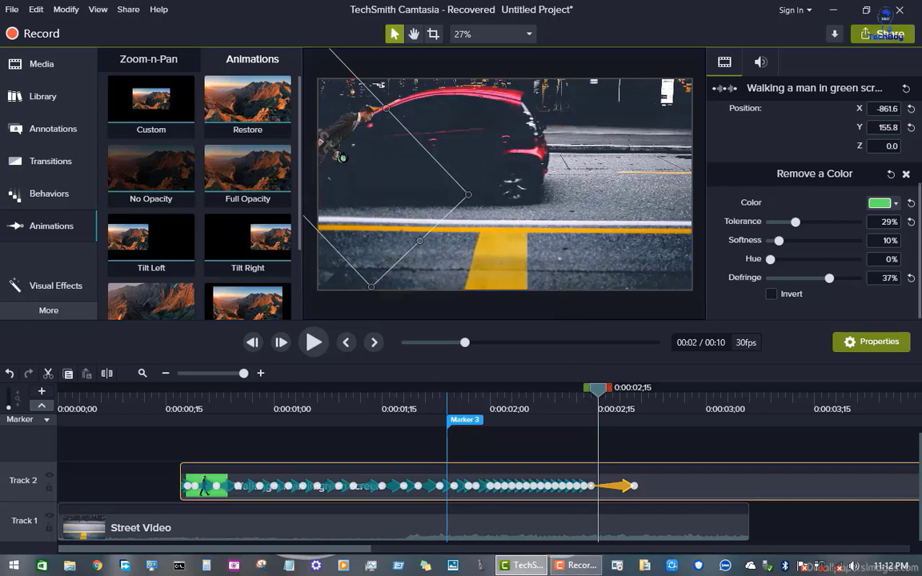
left_click_drag(343, 158, 350, 192)
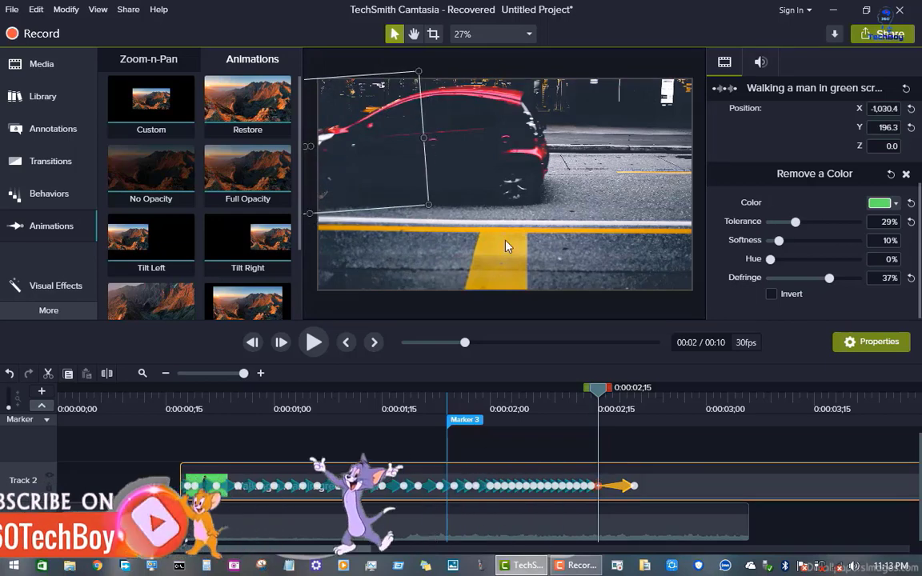
At 0:00:02;16, rotate the man further counterclockwise and move him down to X about -1018, Y 110
left_click(604, 393)
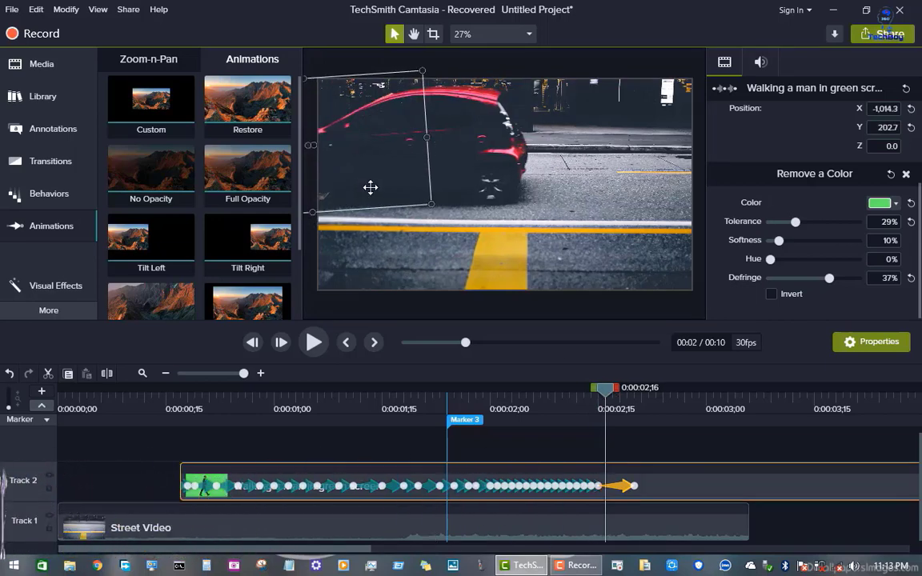
left_click_drag(314, 145, 312, 144)
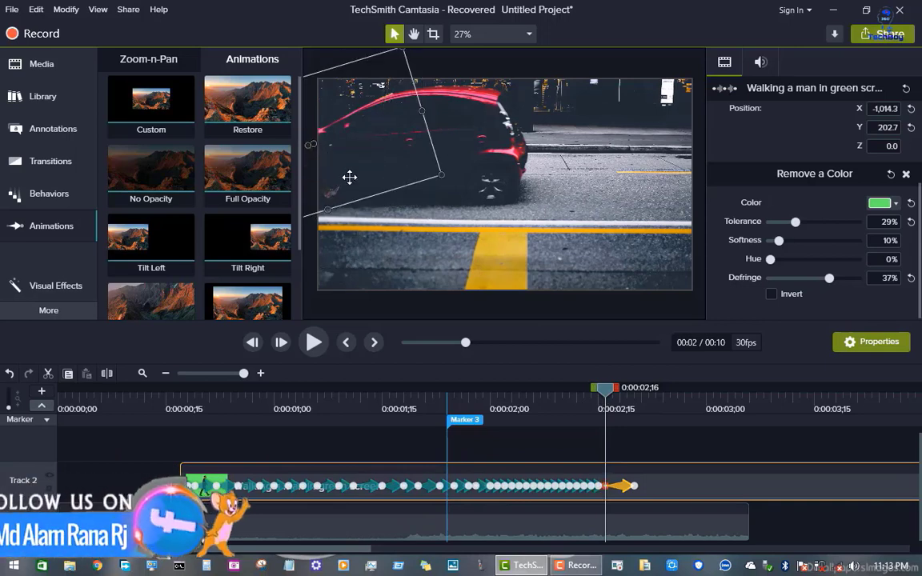
left_click_drag(349, 184, 349, 196)
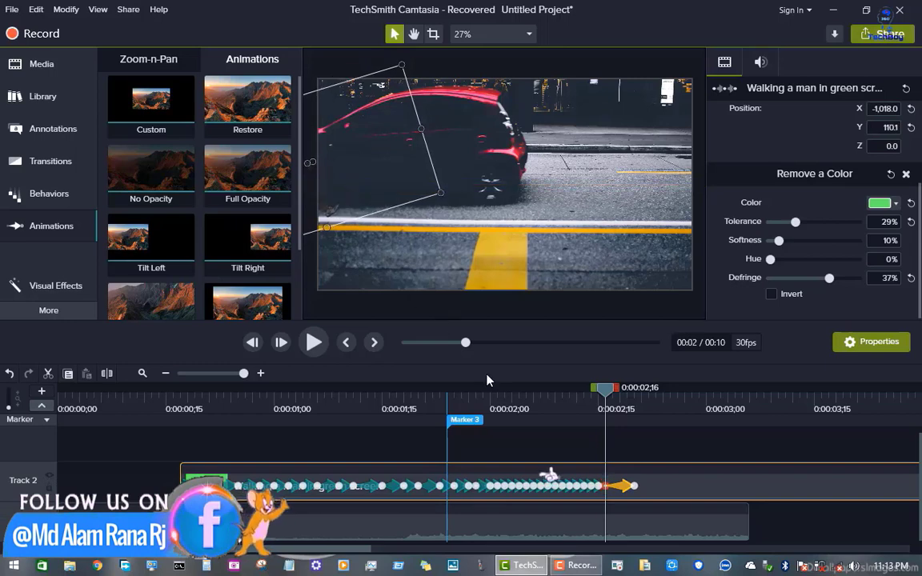
Move the man out of frame, keyframing him at X about -1309, Y 251 at 0:00:02;18 and X about -1596, Y 242 at 0:00:02;19
left_click(612, 396)
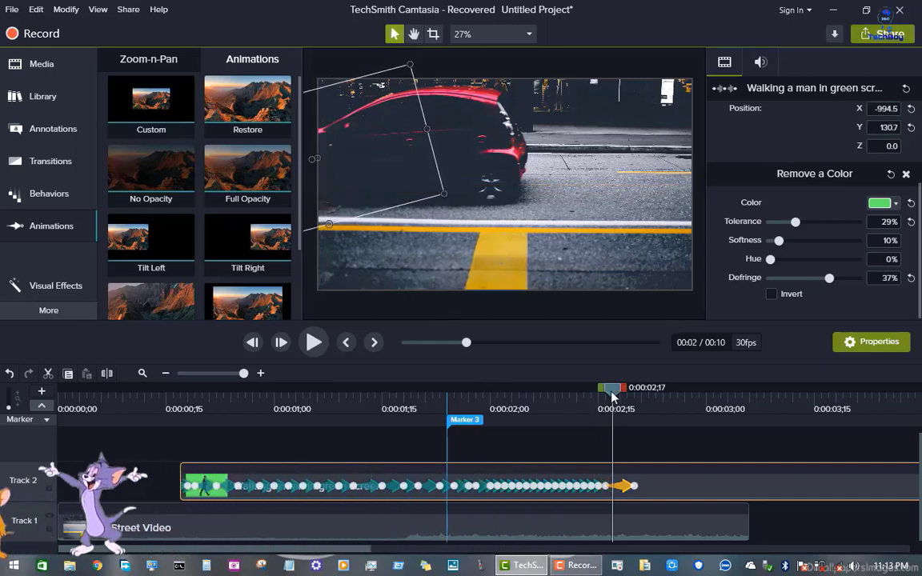
left_click_drag(616, 396, 619, 396)
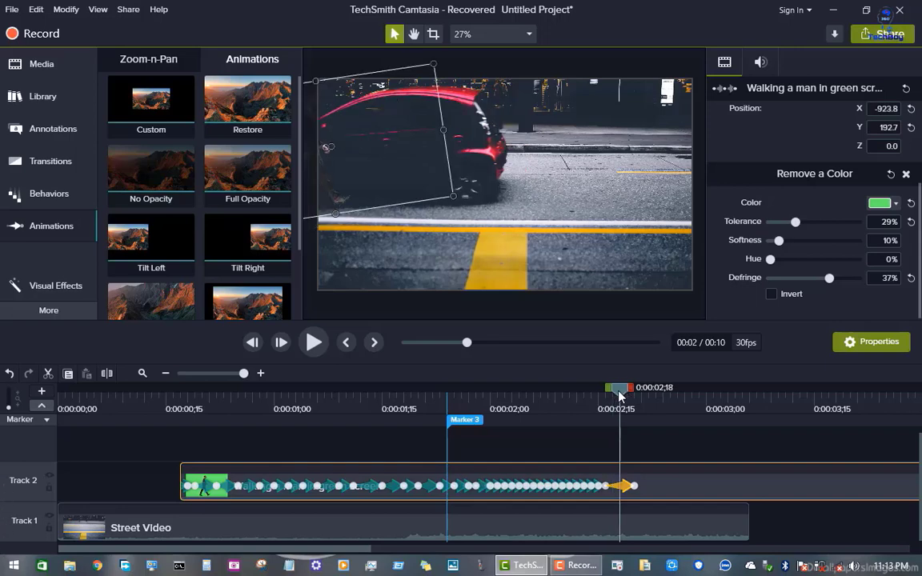
left_click_drag(353, 152, 272, 142)
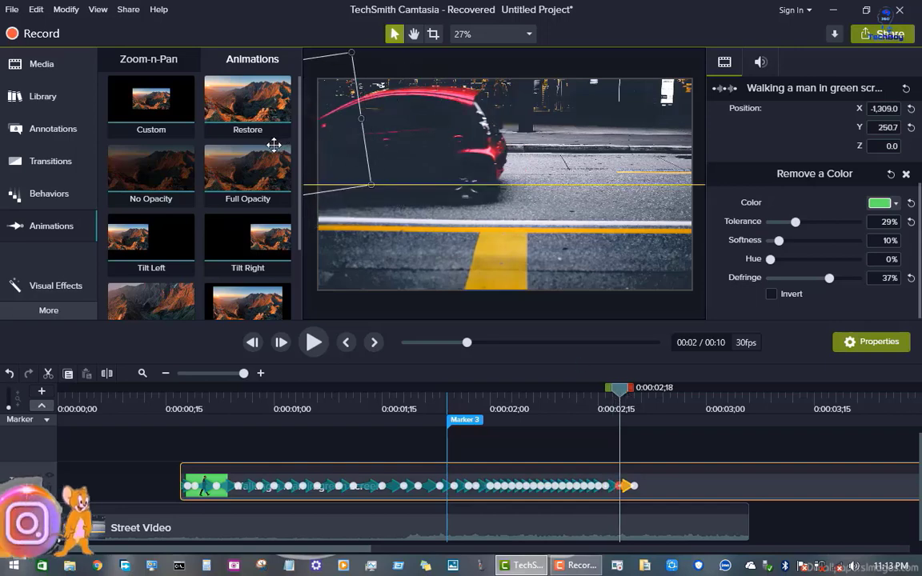
left_click_drag(620, 392, 628, 392)
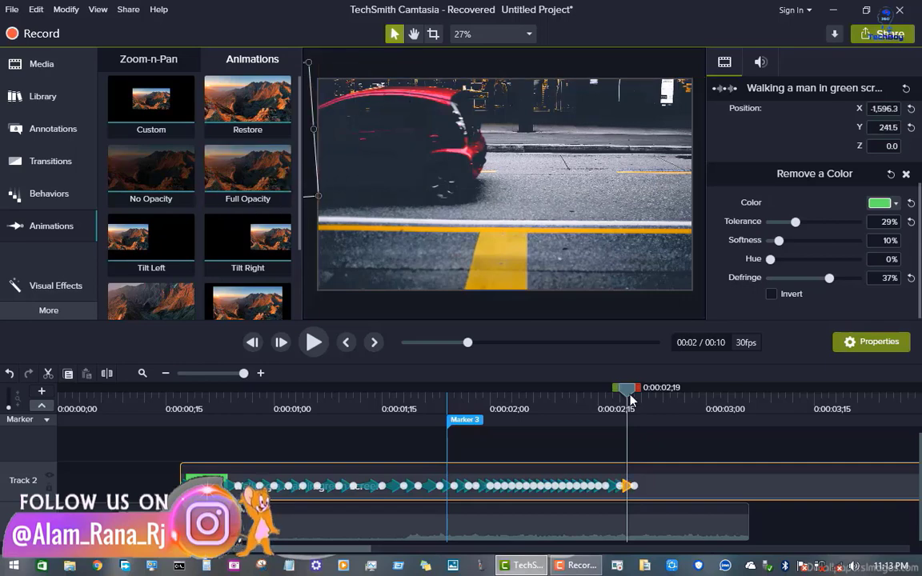
Split the walking-man clip on Track 2 at 0:00:02;19 and delete the part after the cut
left_click_drag(629, 393, 638, 393)
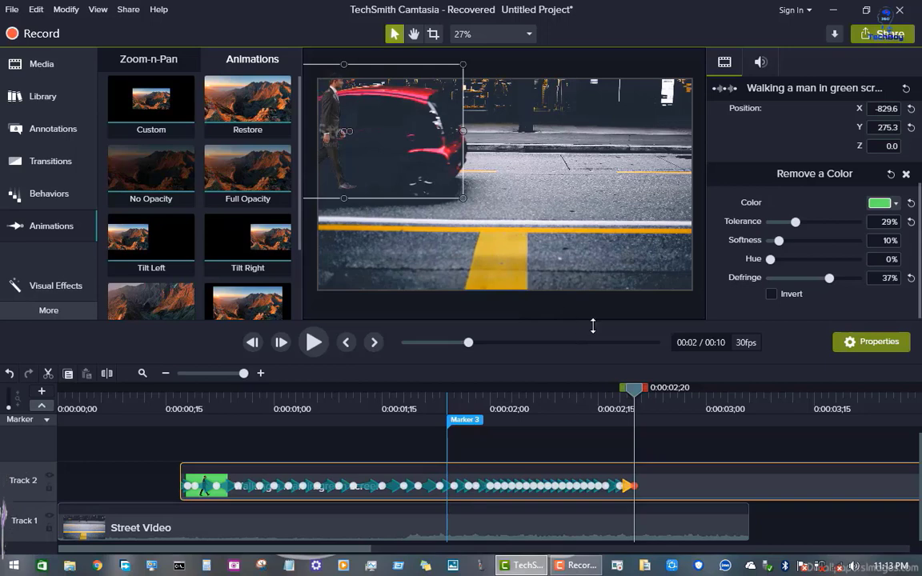
left_click_drag(637, 394, 626, 394)
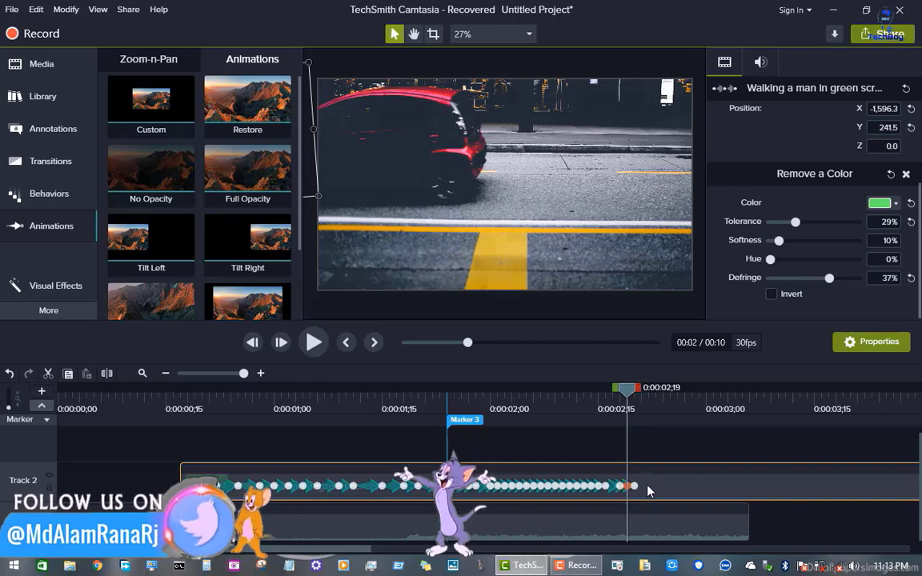
left_click(108, 374)
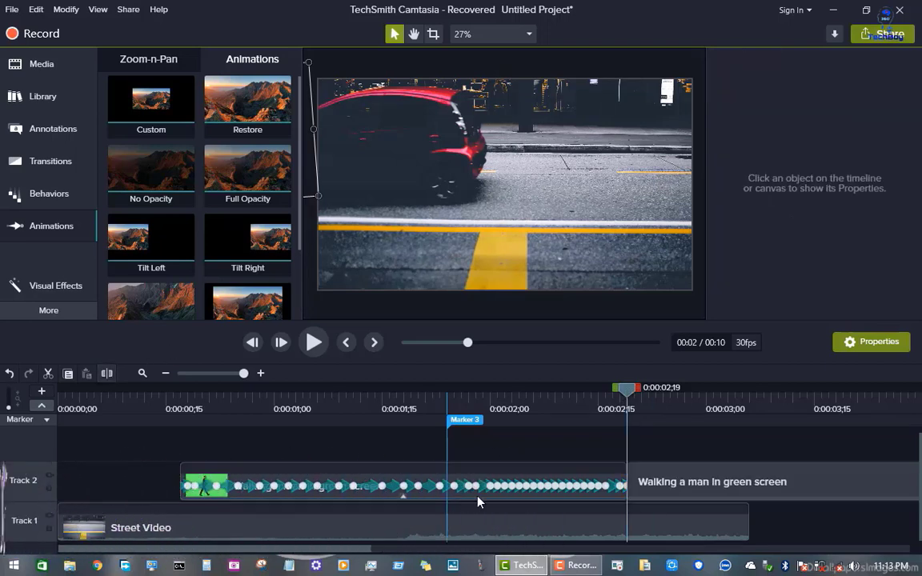
left_click(684, 490)
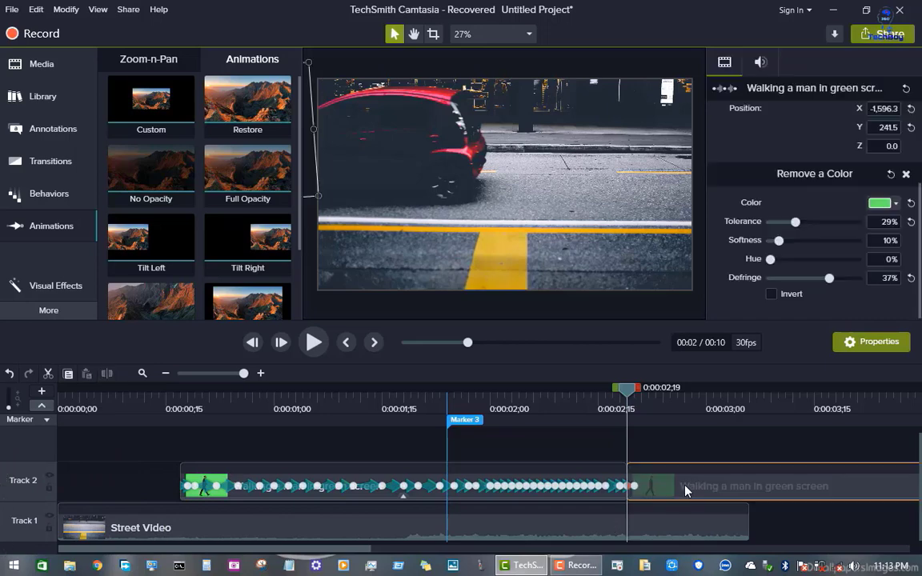
key("Delete")
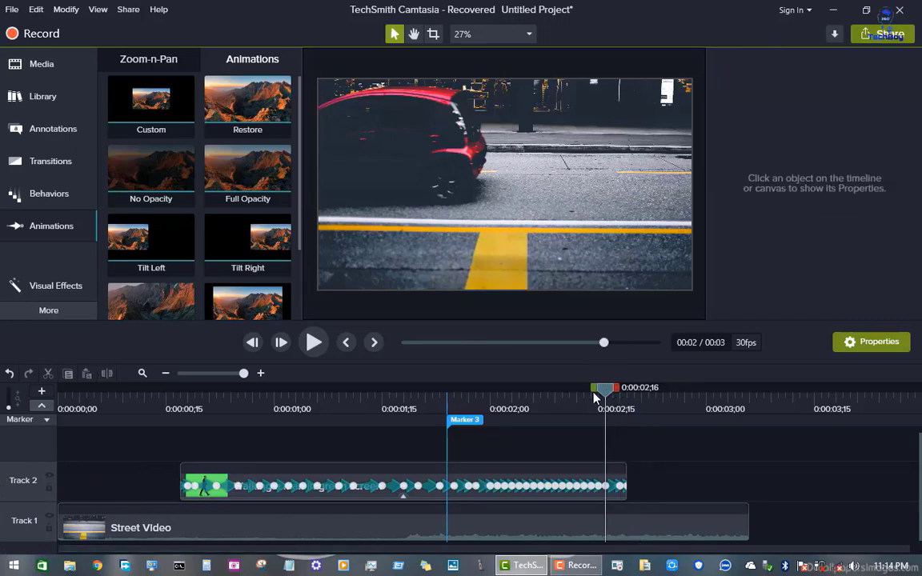
Remove Marker 3 from the timeline and delete Marker 4 from the walking-man clip
left_click_drag(596, 397, 616, 475)
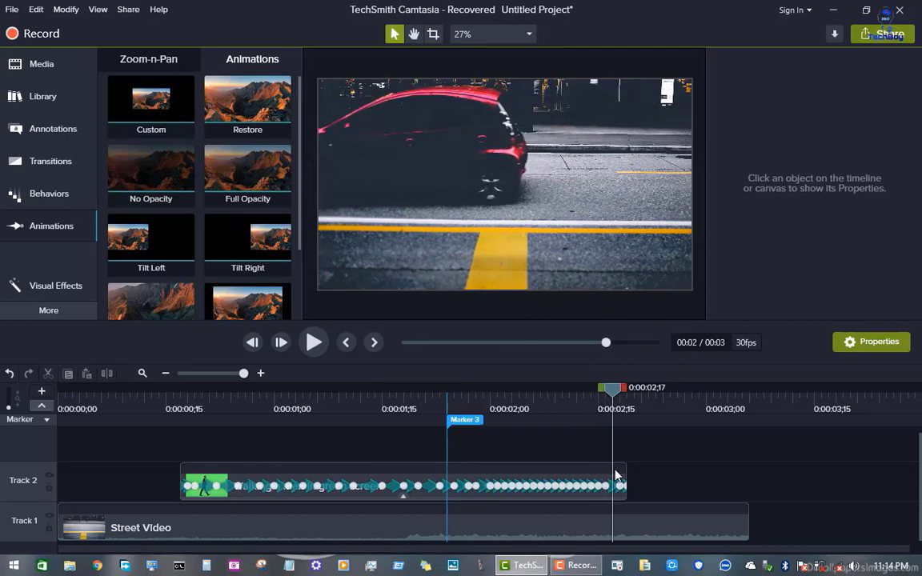
left_click(464, 429)
left_click_drag(465, 428, 480, 426)
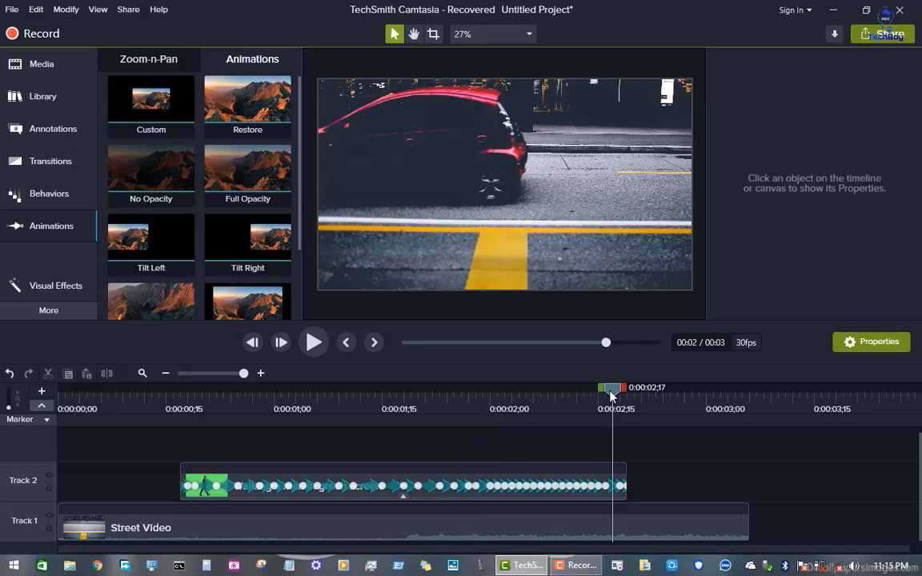
mouse_move(612, 395)
left_mouse_down()
mouse_move(280, 412)
mouse_move(340, 423)
left_mouse_up()
left_click(557, 474)
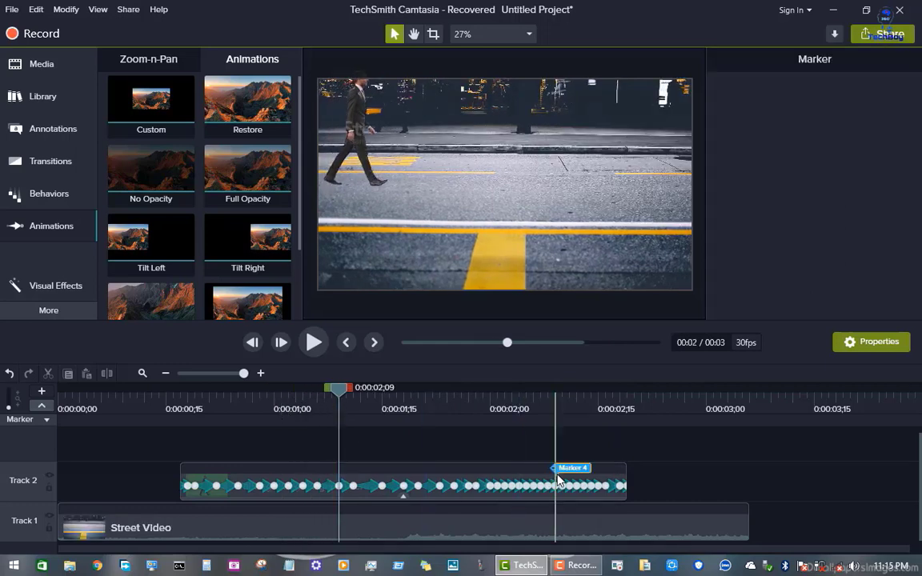
key("Delete")
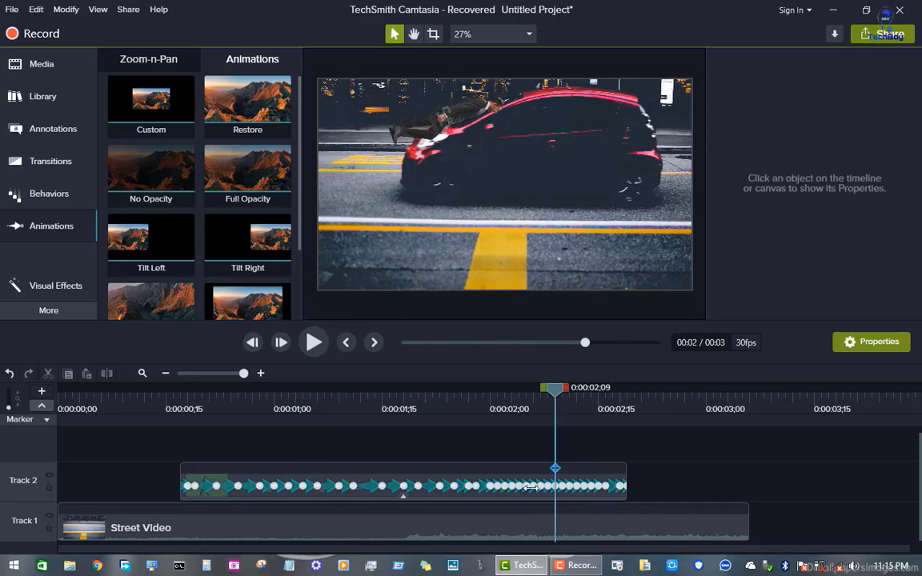
Copy the walking-man clip from Track 2 and paste the duplicate onto a new Track 3
left_click(434, 490)
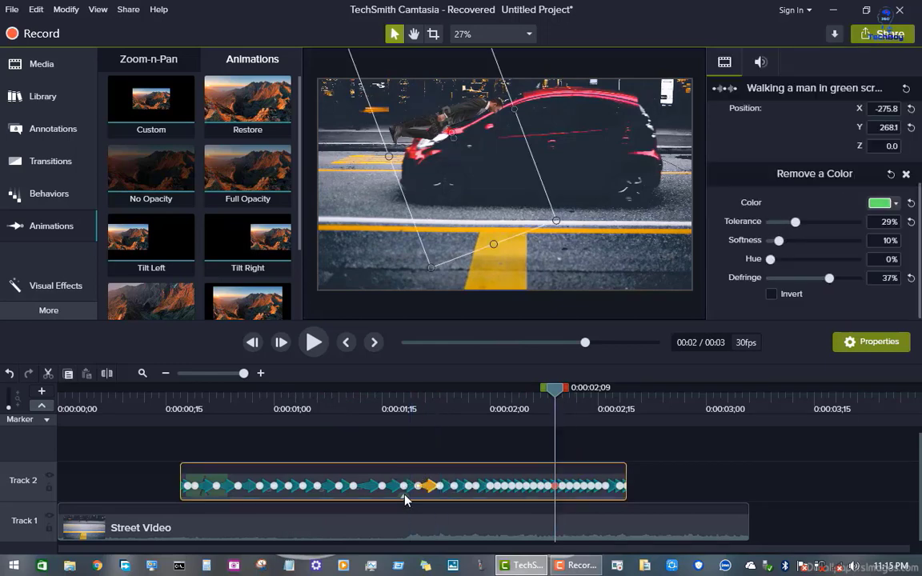
right_click(402, 484)
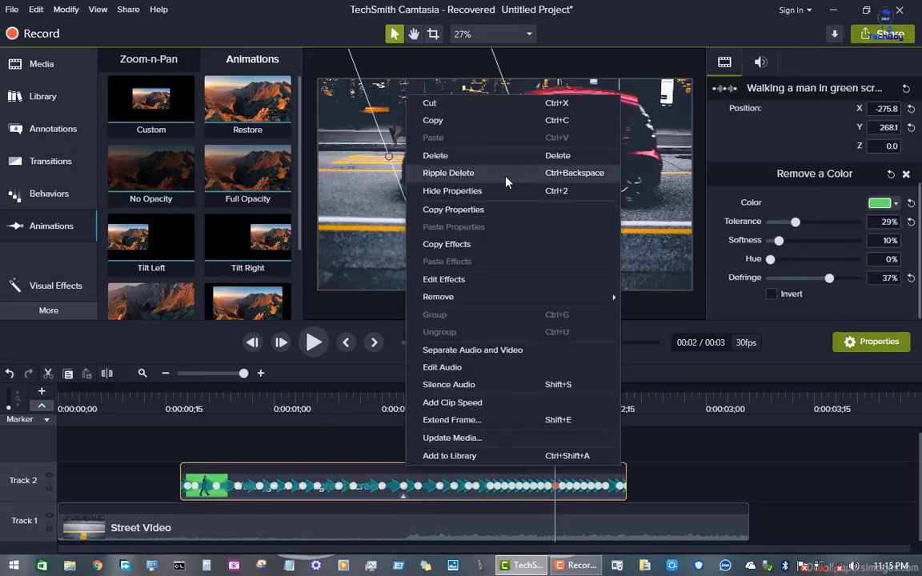
left_click(406, 112)
left_click(358, 458)
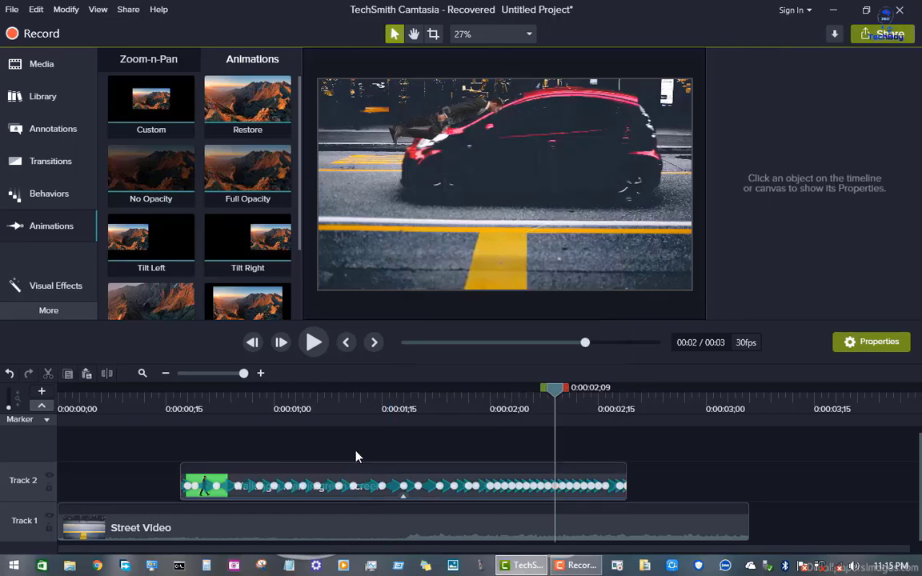
right_click(359, 456)
left_click(412, 295)
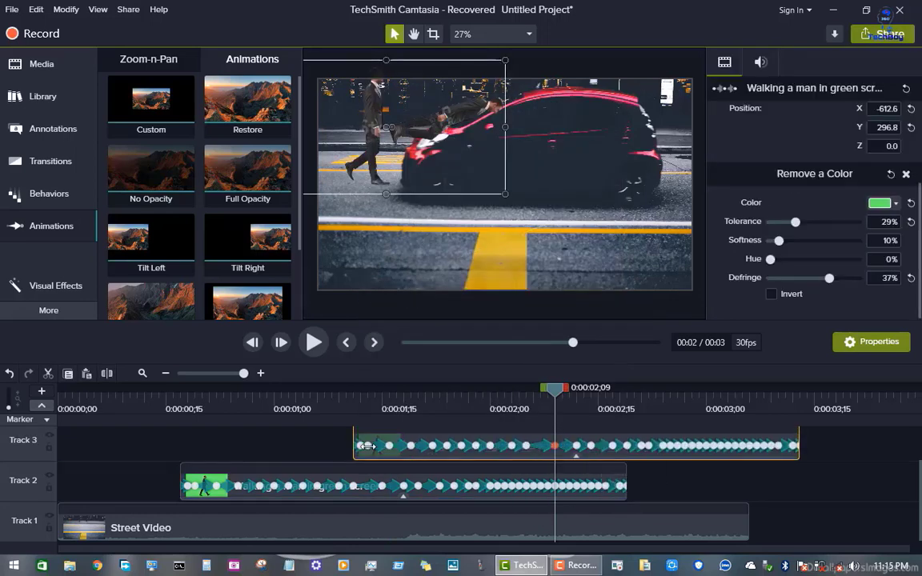
Try to line up the duplicate clip with the one on Track 2 and nudge its man left to X about -240
left_click_drag(353, 463, 207, 466)
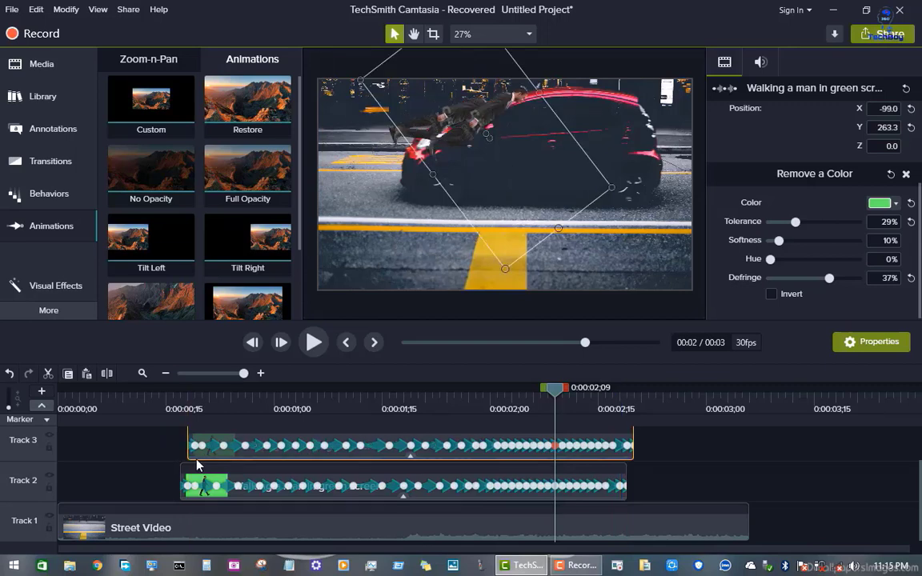
key("Left")
key("Left")
key("Left")
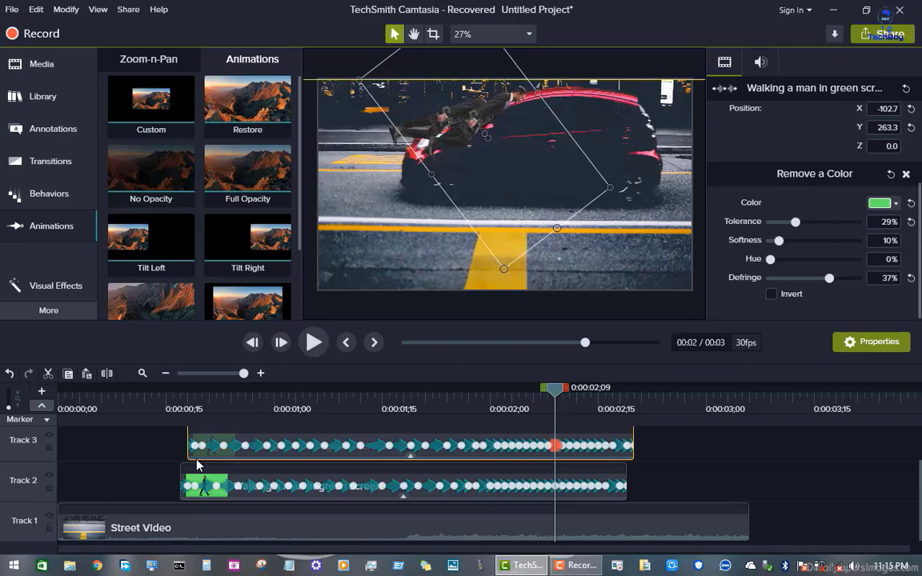
key("Left")
key("Left")
key("Left")
key("Left")
key("Left")
key("Left")
key("Left")
key("Left")
key("Left")
key("Left")
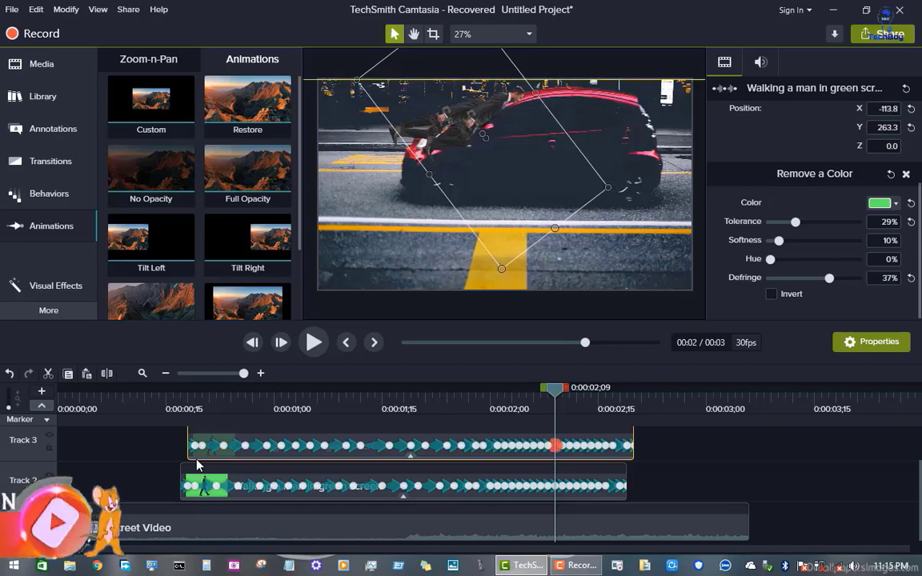
key("Left")
key("Left")
key("Left")
key("Left")
key("Left")
key("Left")
key("Left")
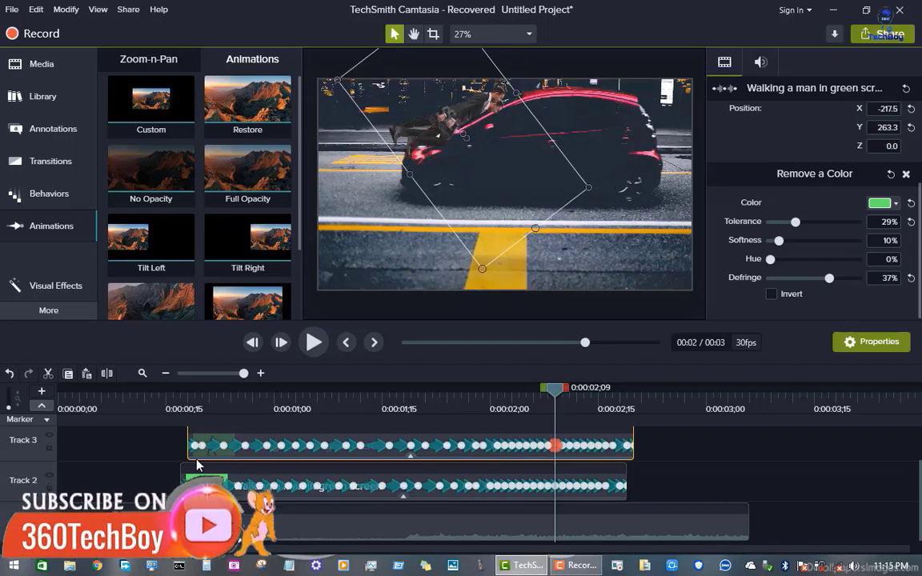
key("Left")
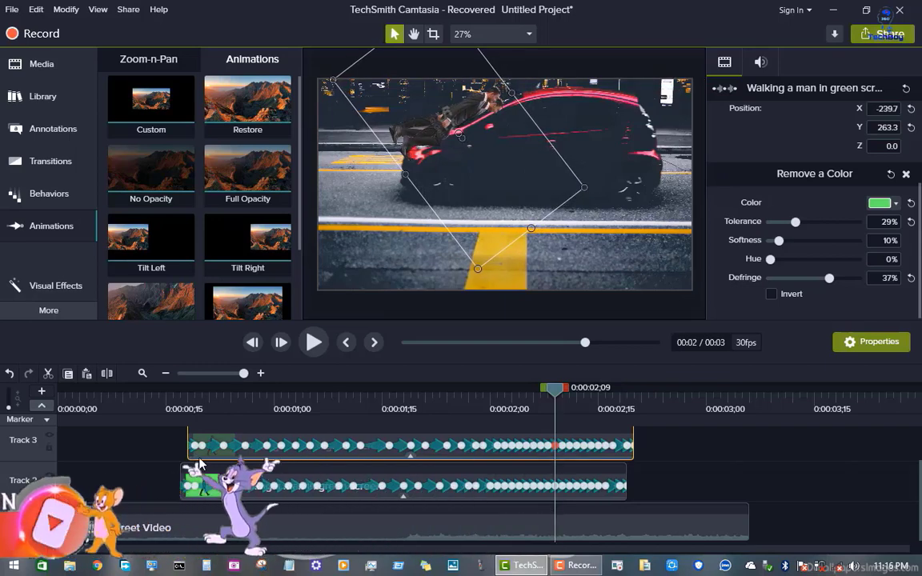
Undo the nudges and the timeline move of the duplicate clip on Track 3
left_click(10, 373)
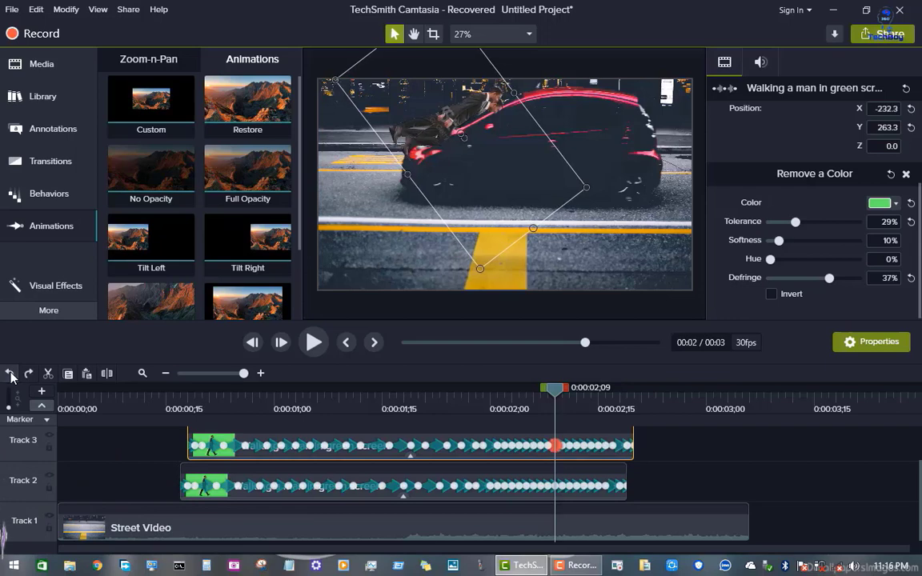
left_click(10, 373)
left_click(9, 374)
left_click(10, 374)
left_click(10, 374)
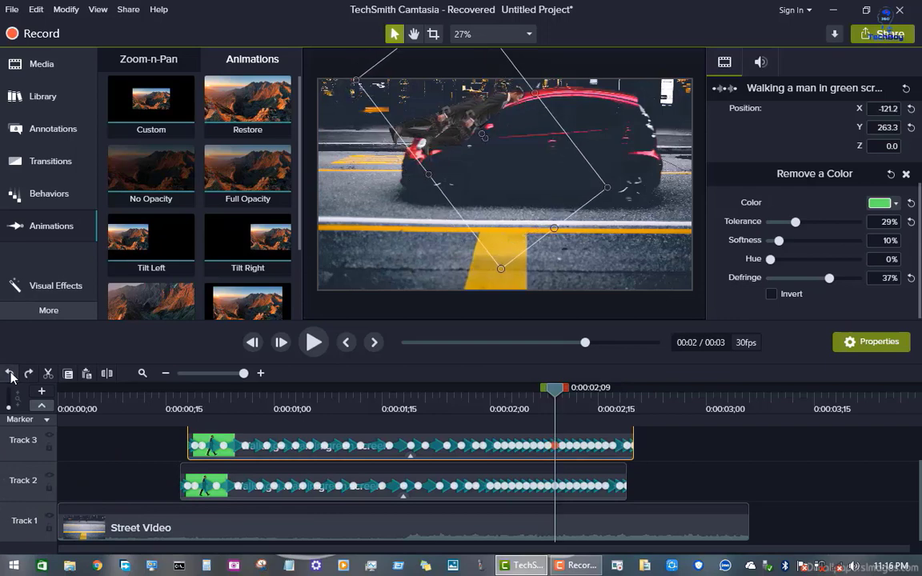
left_click(10, 373)
left_click(10, 374)
left_click(11, 376)
left_click(10, 376)
left_click(10, 376)
left_click(10, 376)
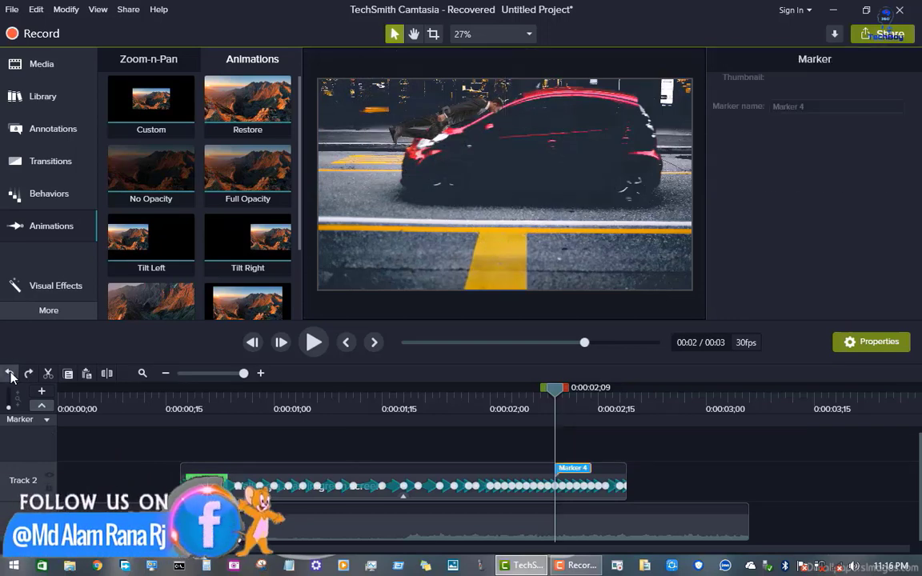
left_click(11, 376)
left_click(29, 373)
left_click(29, 374)
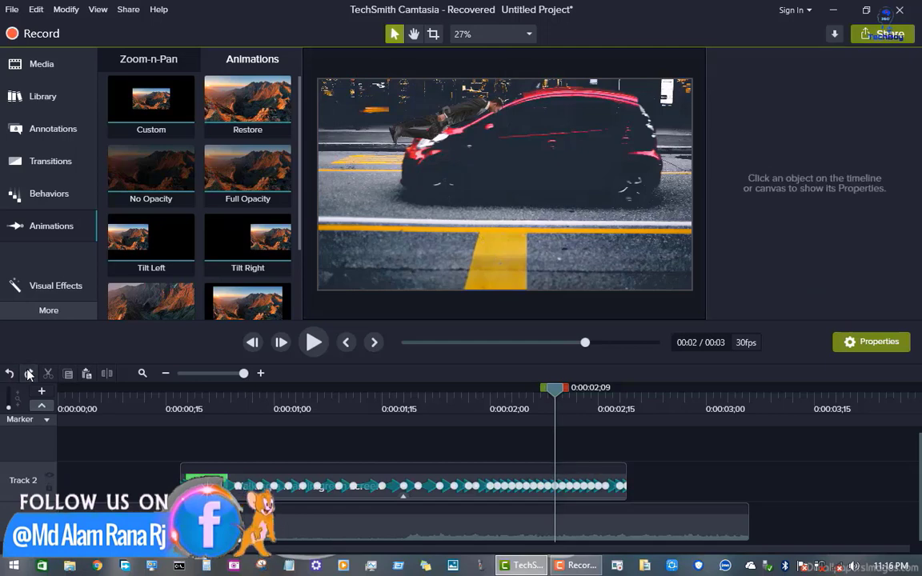
left_click(29, 373)
left_click(29, 373)
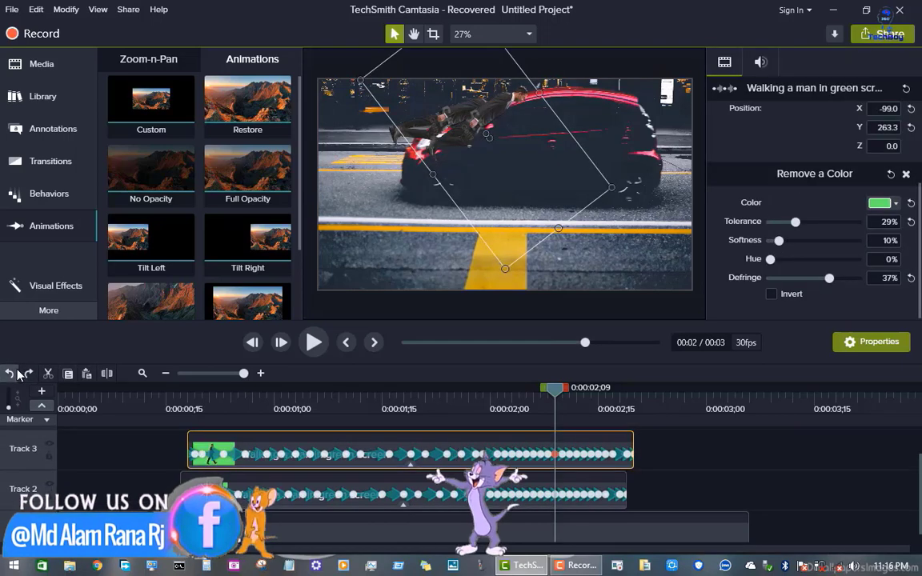
left_click(29, 373)
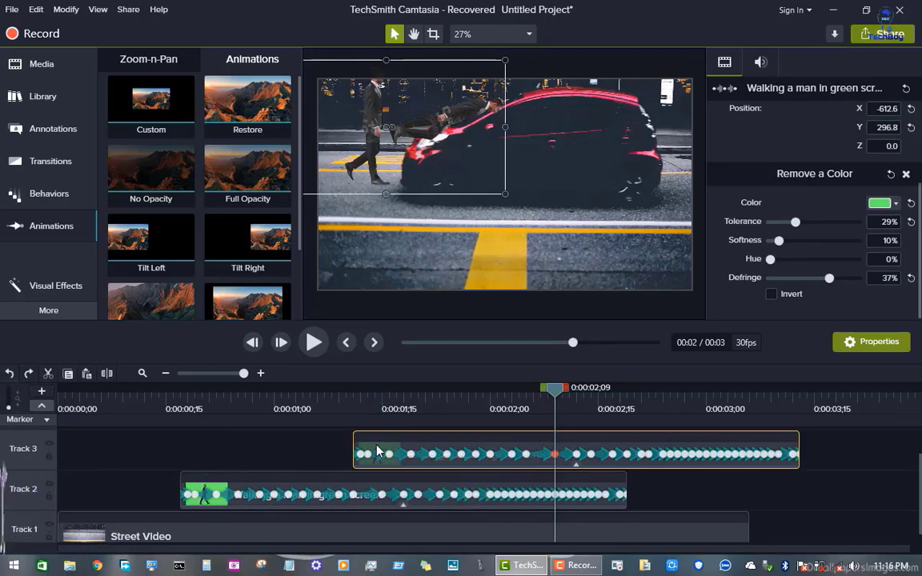
Align the duplicate clip on Track 3 with the original, starting at 0:00:00;17, and set the playhead to the impact frame at 0:00:02;06
left_click_drag(371, 452, 200, 458)
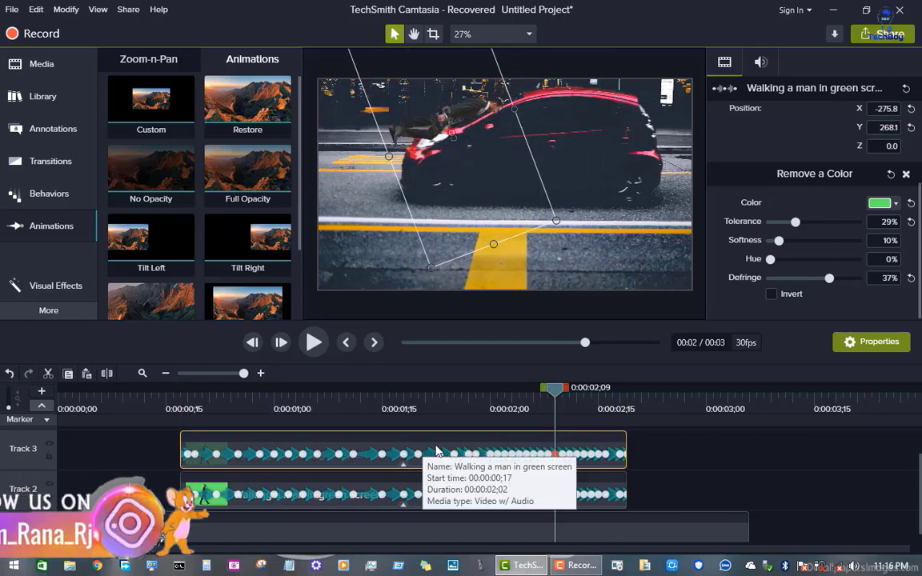
left_click_drag(555, 393, 495, 395)
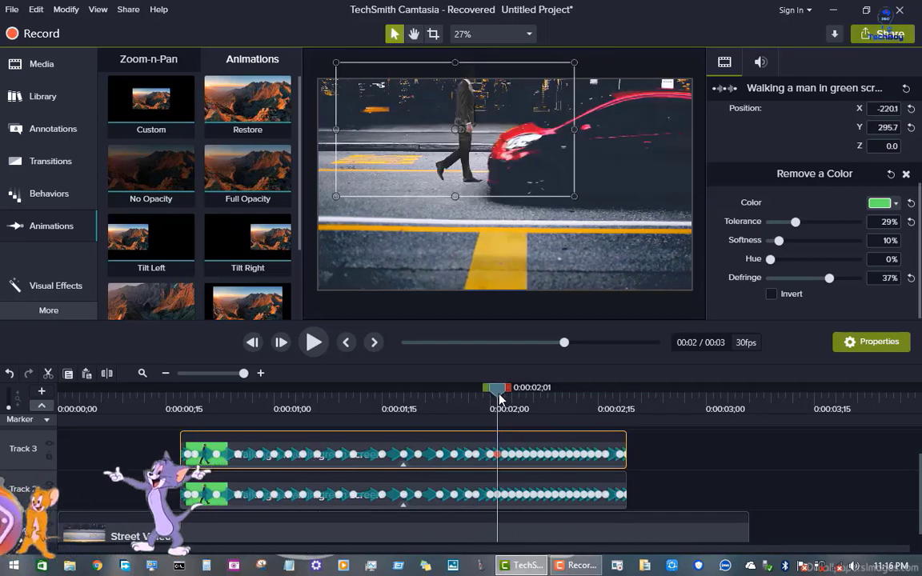
left_click_drag(501, 398, 505, 397)
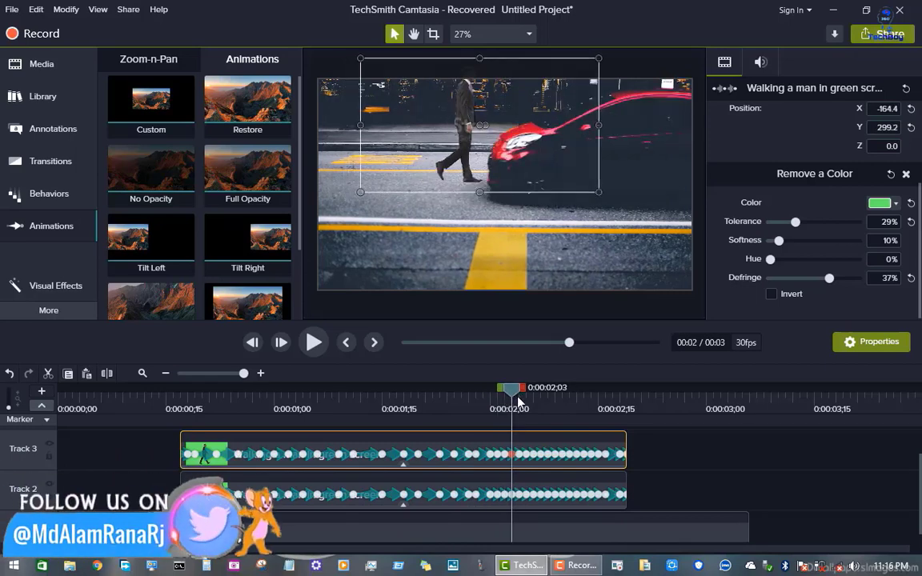
left_click_drag(516, 400, 533, 400)
left_click(535, 454)
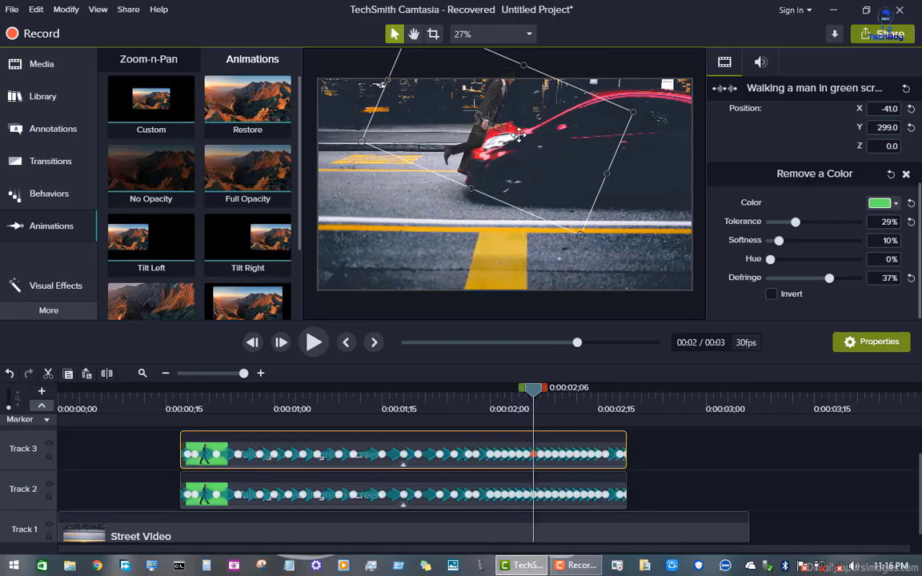
Fine-tune the rotation of the duplicate man on Track 3 at 0:00:02;06, 02;07 and 02;08 so he tips over the car's hood
left_click_drag(503, 128, 499, 128)
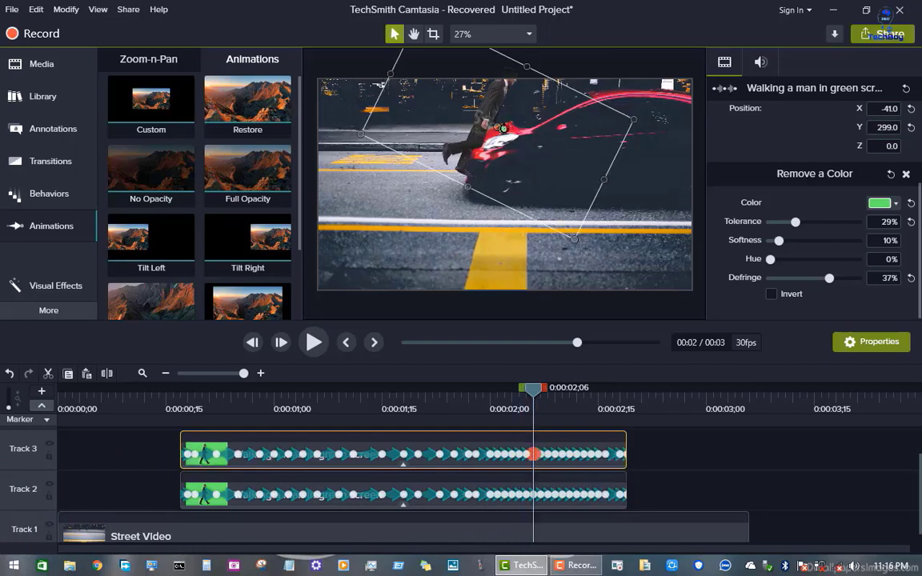
left_click(539, 393)
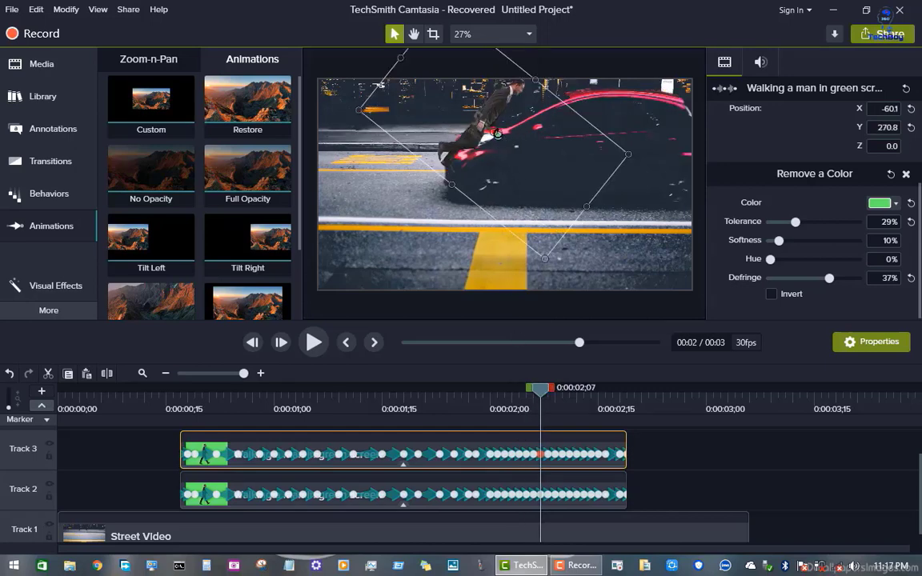
left_click_drag(497, 133, 492, 130)
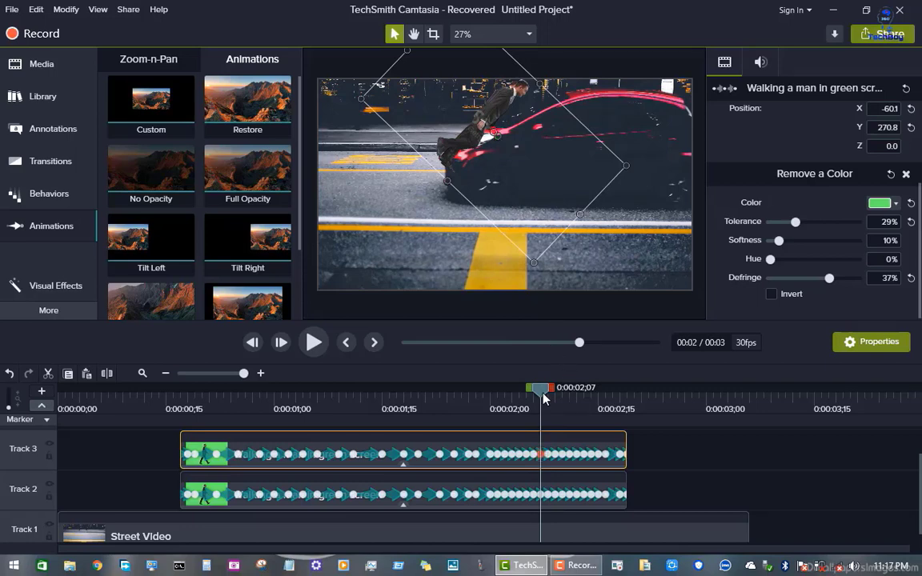
left_click_drag(542, 398, 550, 398)
left_click_drag(490, 137, 490, 139)
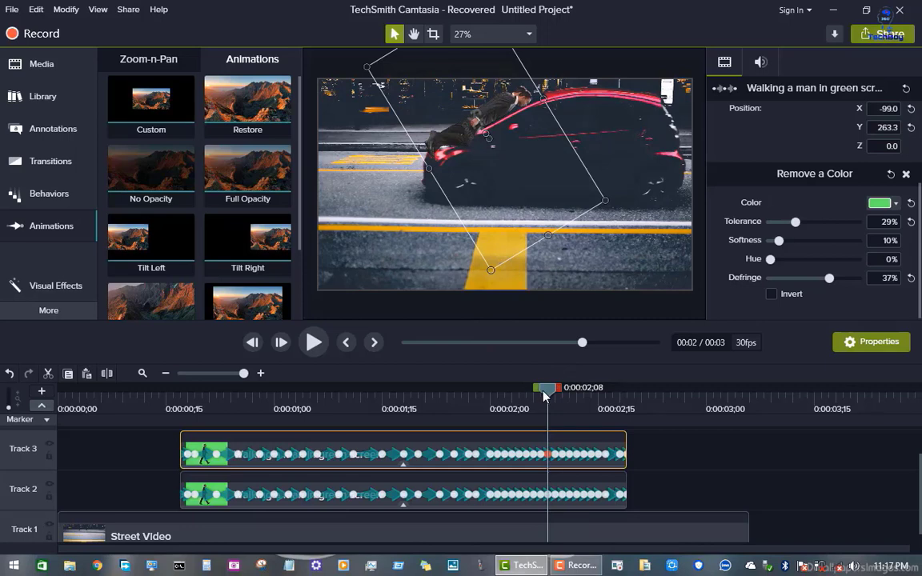
Adjust the duplicate man's rotation slightly at 0:00:02;09, 02;10 and 02;11 so he lies along the moving car's hood
left_click_drag(543, 396, 554, 396)
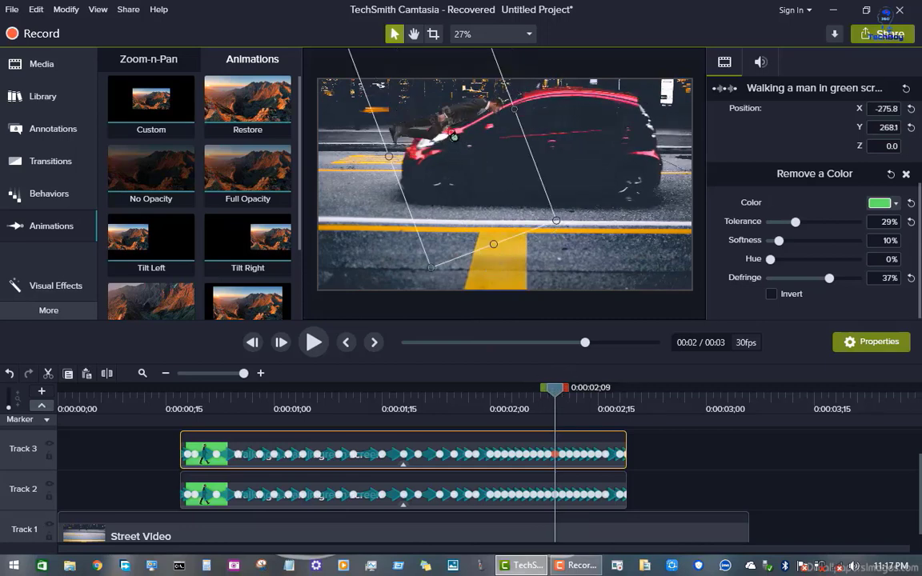
left_click_drag(454, 138, 456, 138)
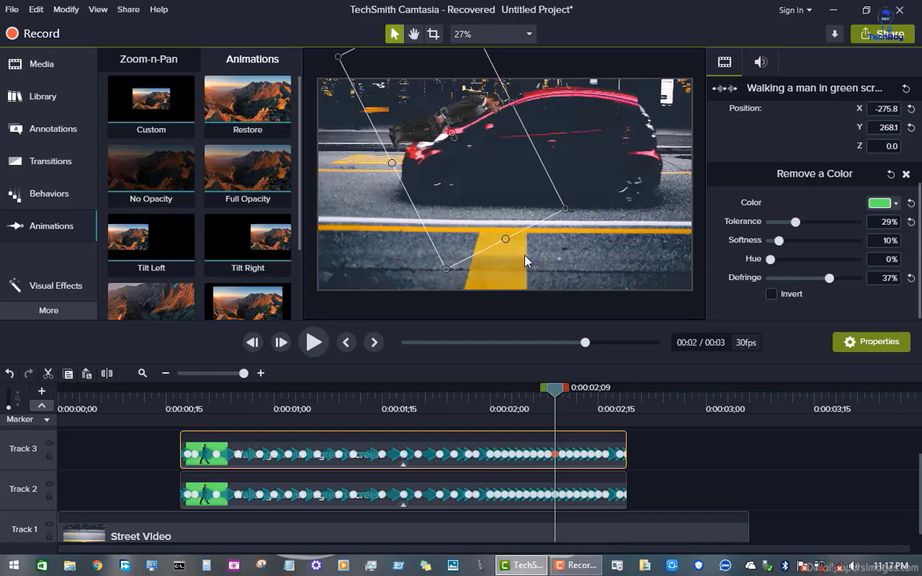
left_click_drag(558, 395, 560, 395)
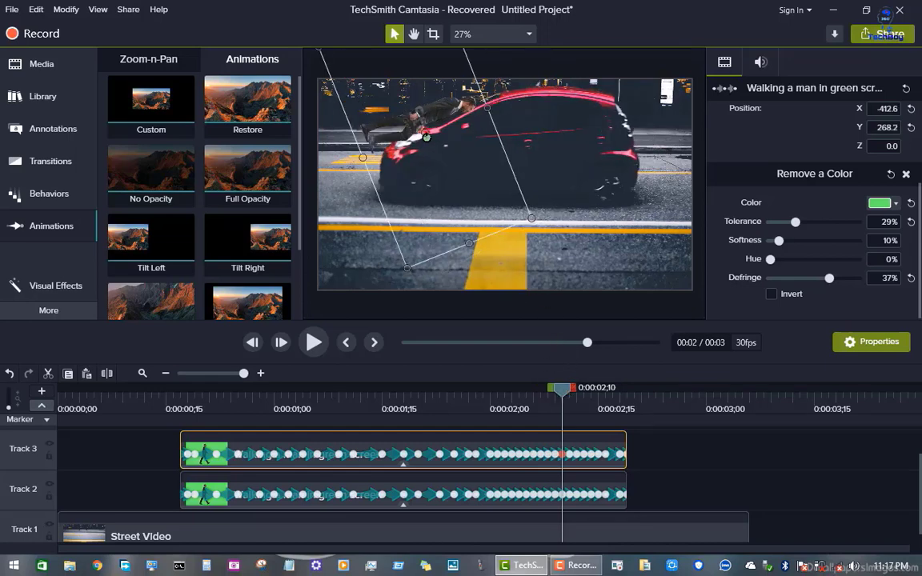
left_click_drag(426, 137, 428, 138)
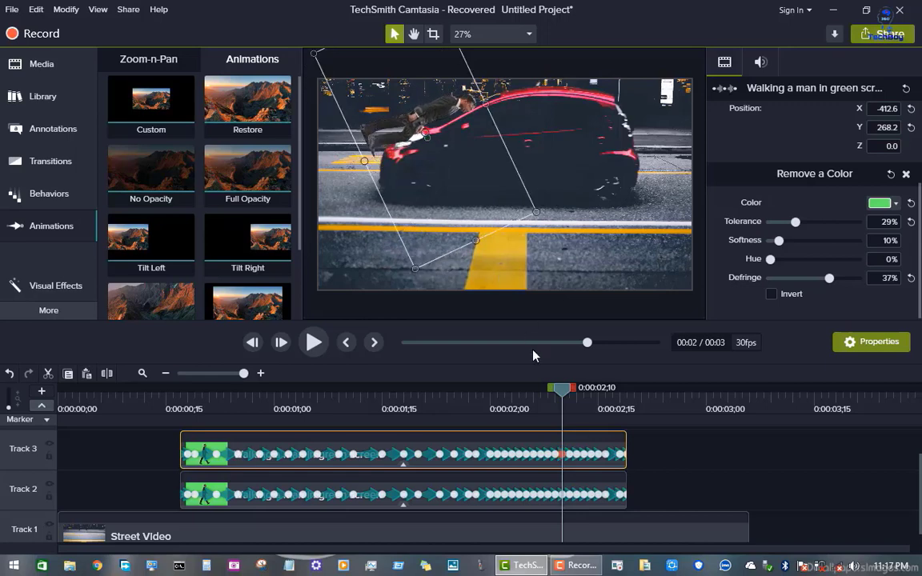
left_click_drag(565, 393, 571, 394)
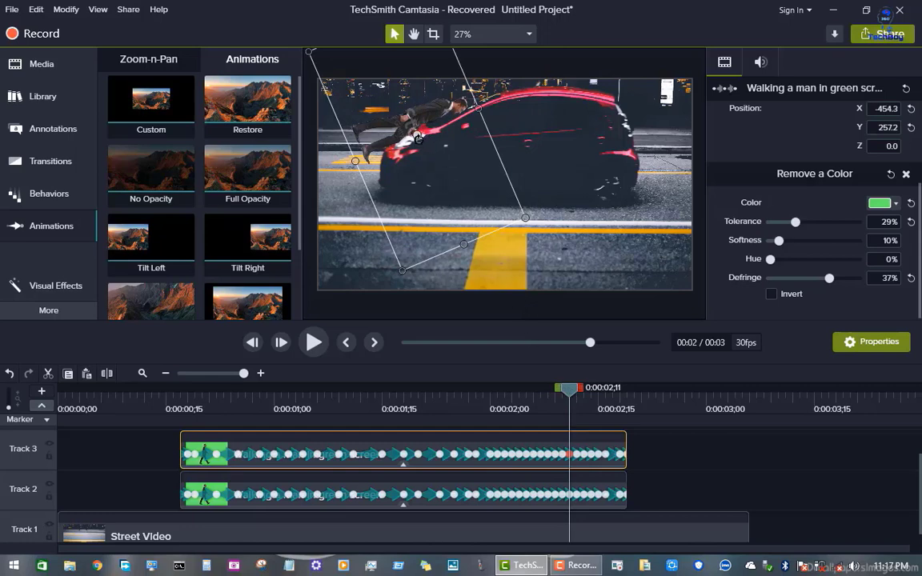
left_click_drag(418, 141, 418, 149)
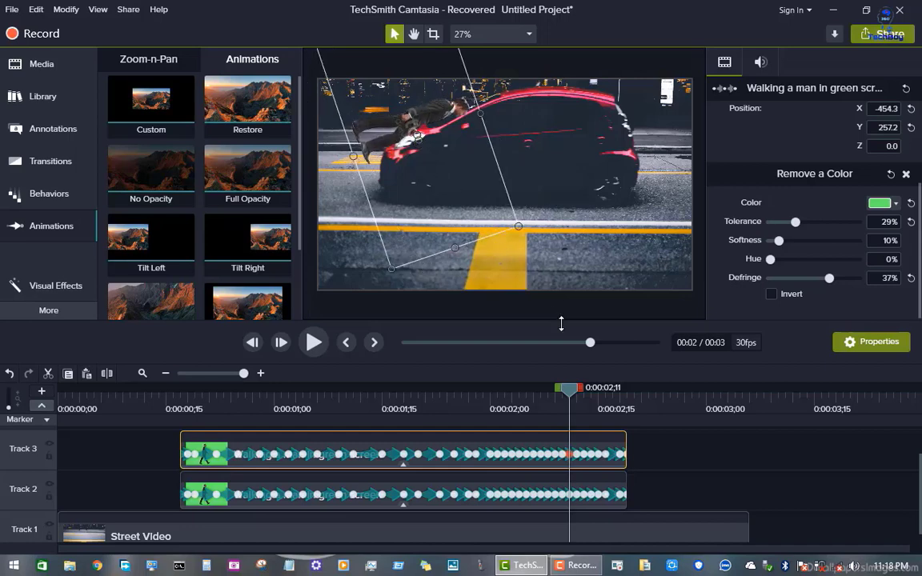
Rotate the duplicate man slightly counterclockwise at 0:00:02;12, 02;13 and 02;14 to keep him against the car's front
left_click_drag(571, 394, 577, 394)
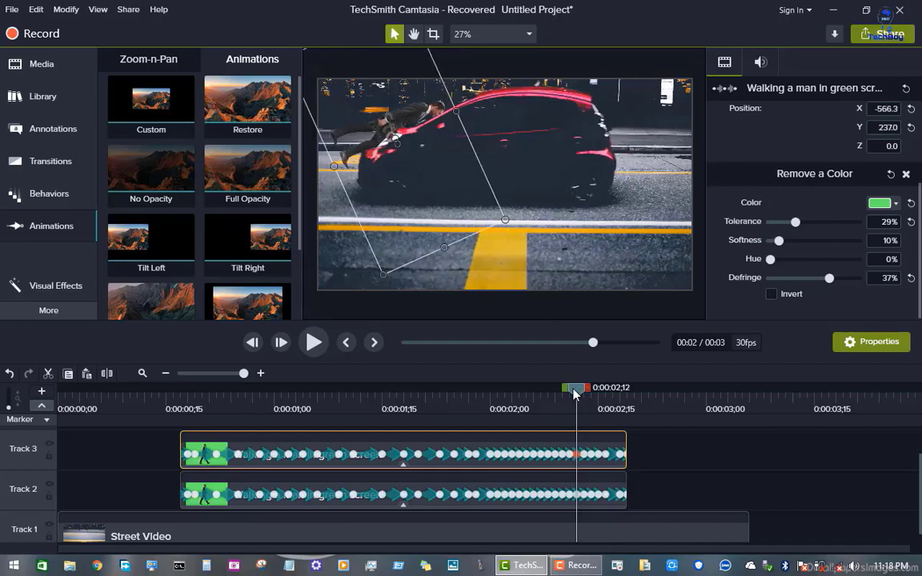
left_click_drag(396, 142, 398, 143)
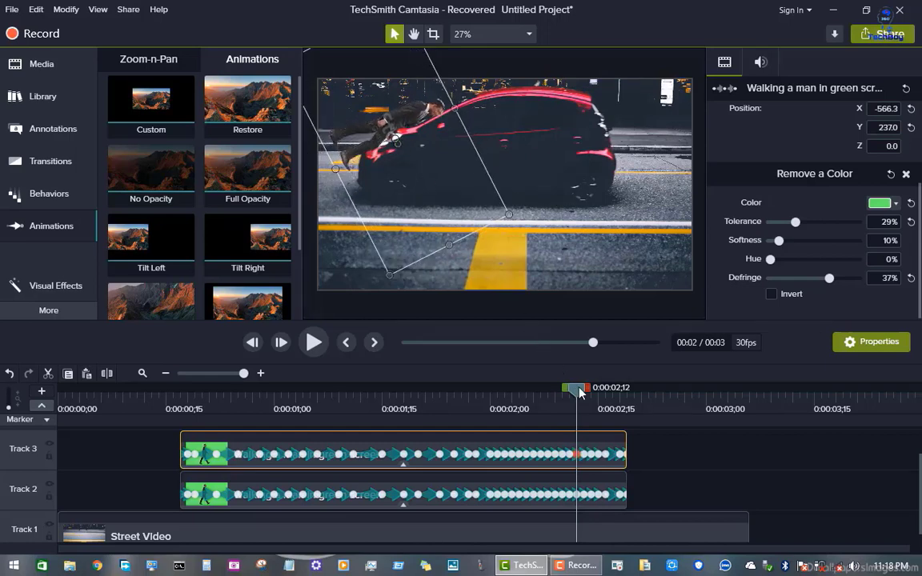
left_click_drag(582, 392, 588, 392)
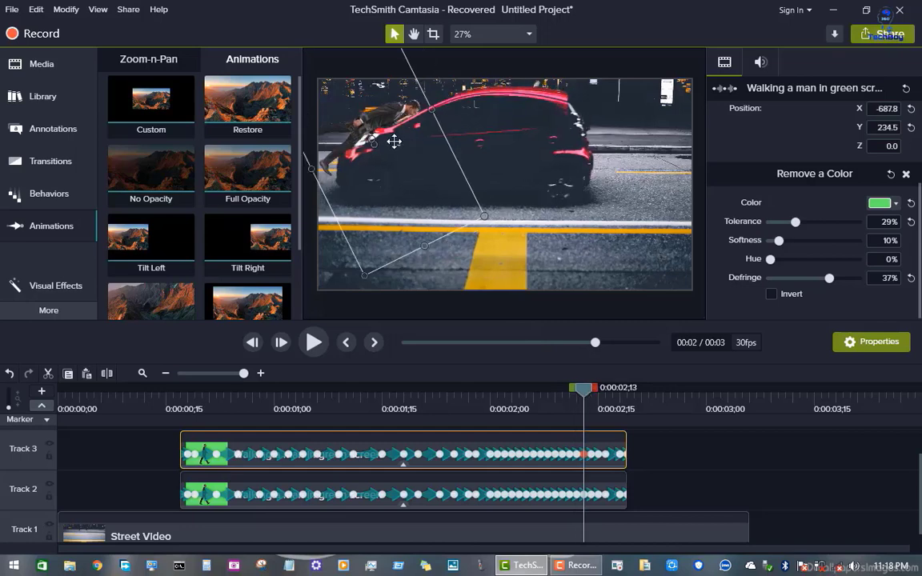
left_click_drag(372, 144, 374, 143)
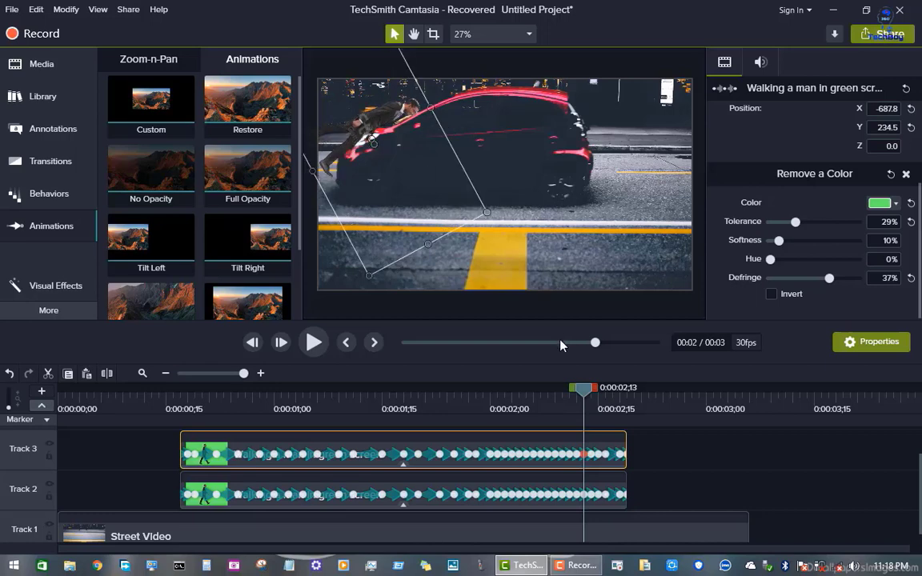
left_click_drag(588, 393, 591, 393)
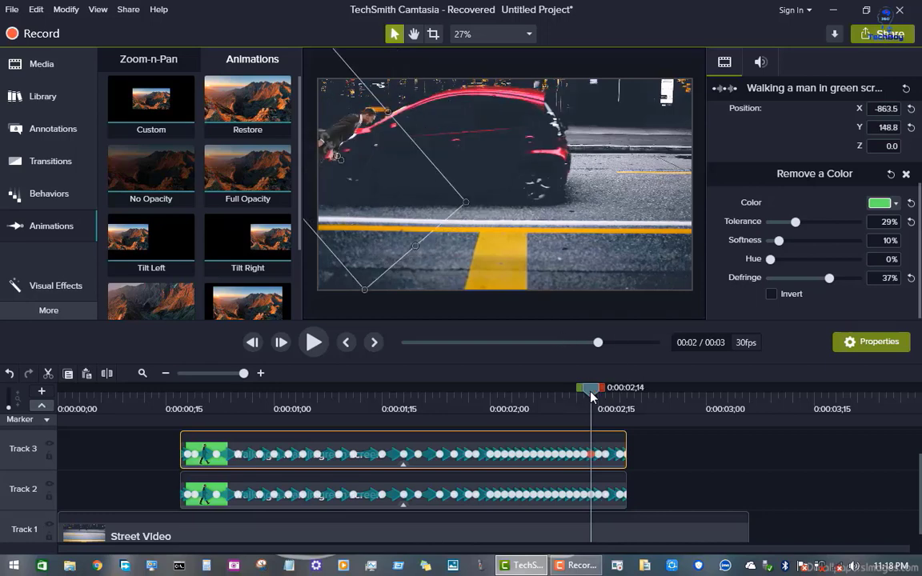
left_click_drag(341, 160, 341, 160)
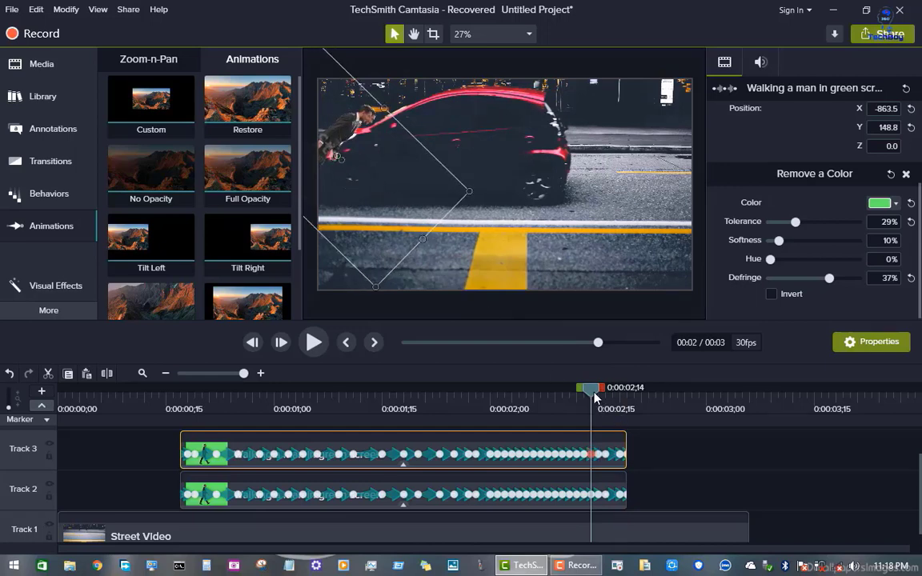
At 0:00:02;15 move the duplicate man left to X about -1,055.6 and rotate him clockwise, and rotate him slightly counterclockwise at 0:00:02;16
left_click_drag(594, 394, 598, 394)
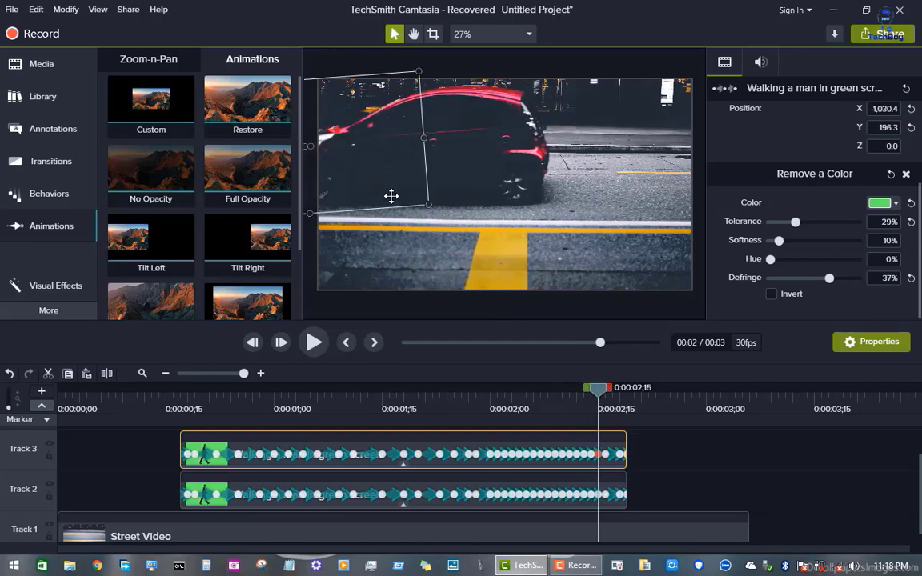
left_click_drag(391, 196, 375, 186)
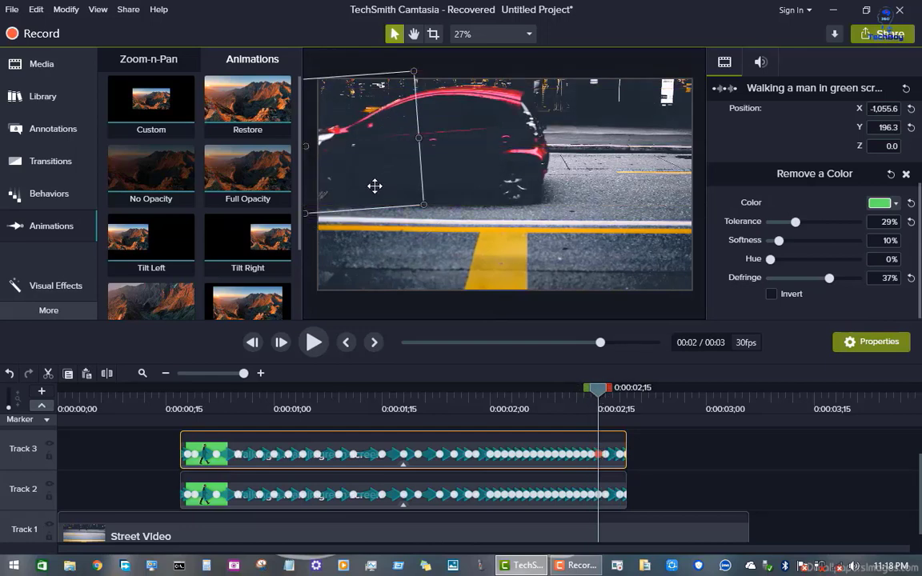
left_click_drag(304, 145, 304, 150)
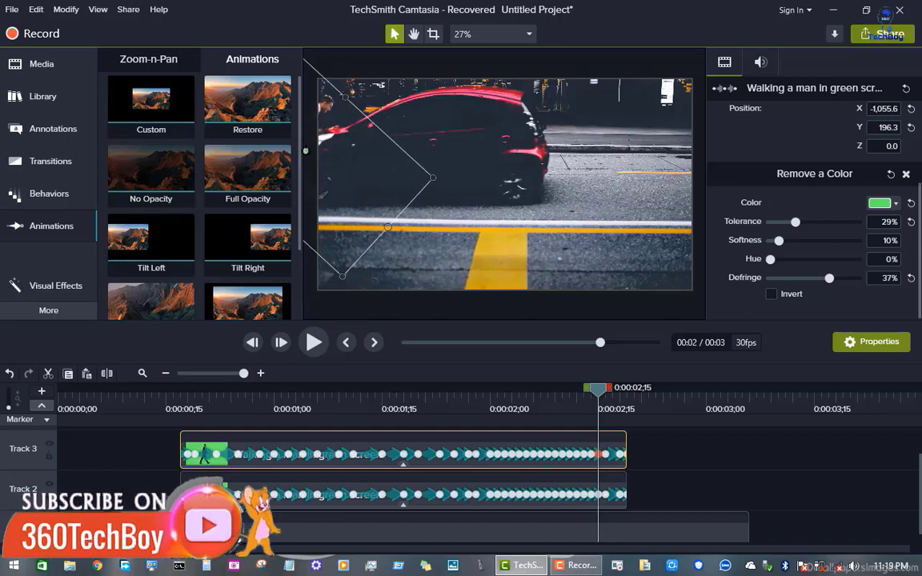
left_click_drag(603, 395, 607, 395)
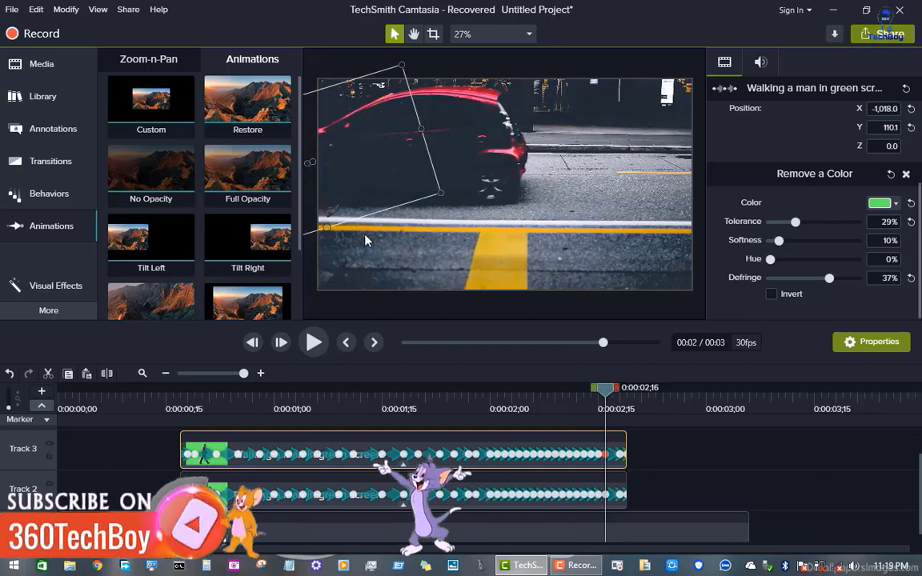
left_click_drag(312, 162, 312, 160)
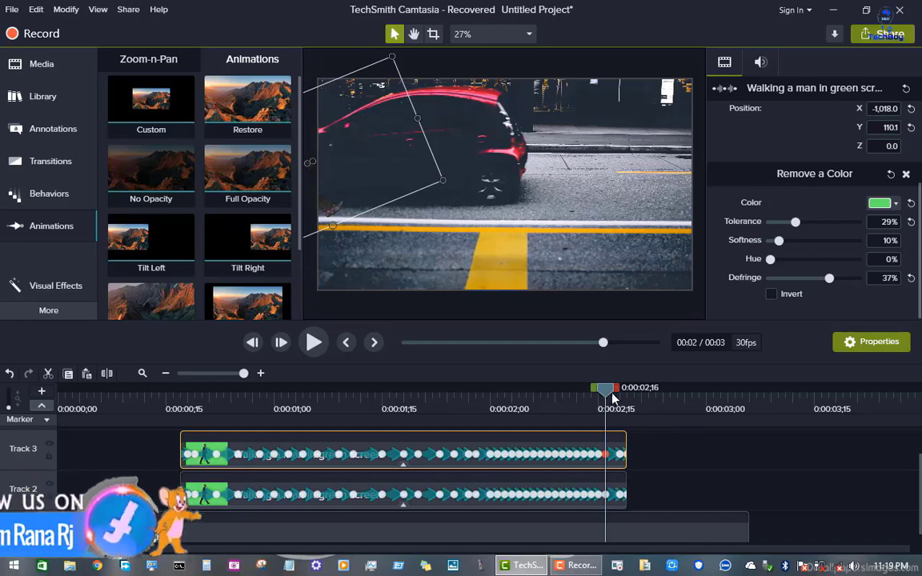
Enlarge the timeline area and add the car-crash sound effect from the project media to a new Track 4, starting at 0:00:02;04
left_click_drag(607, 393, 493, 400)
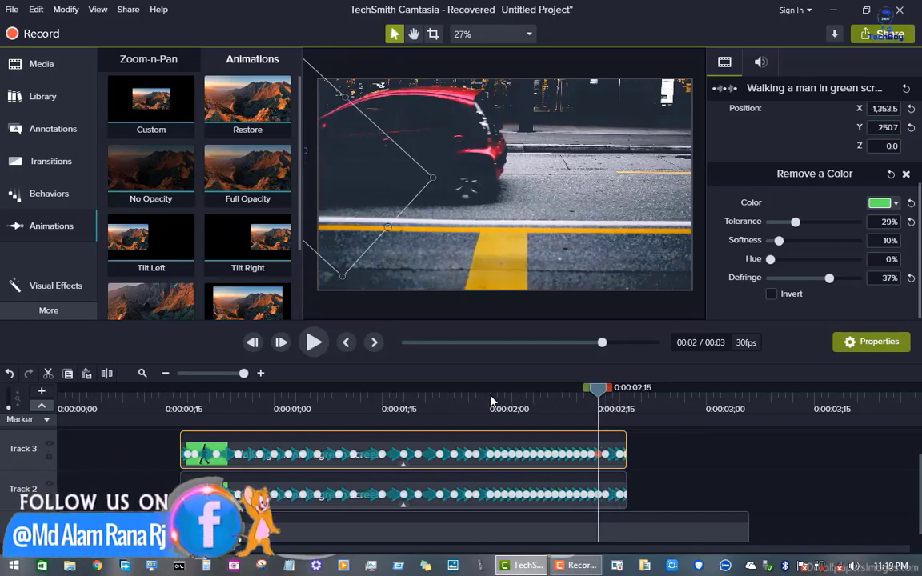
left_click(739, 484)
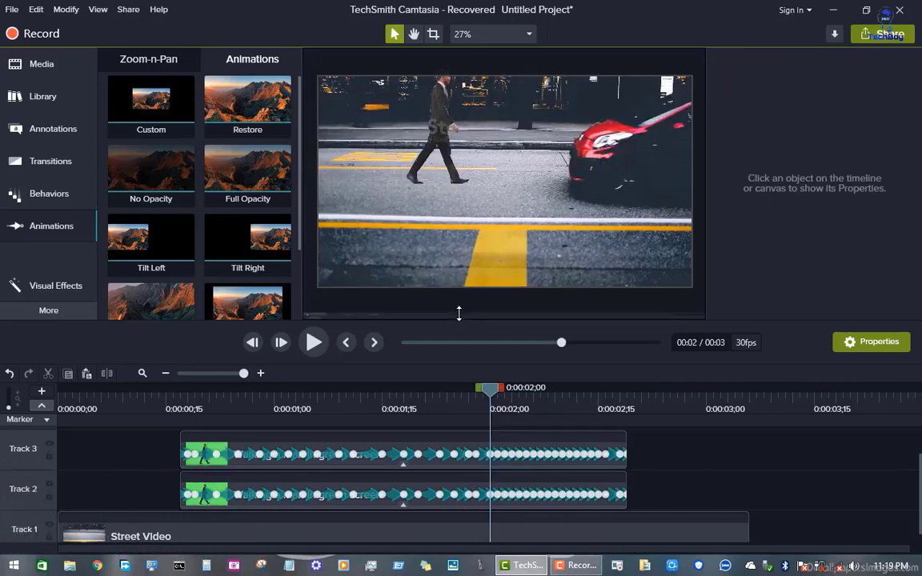
left_click_drag(459, 319, 458, 310)
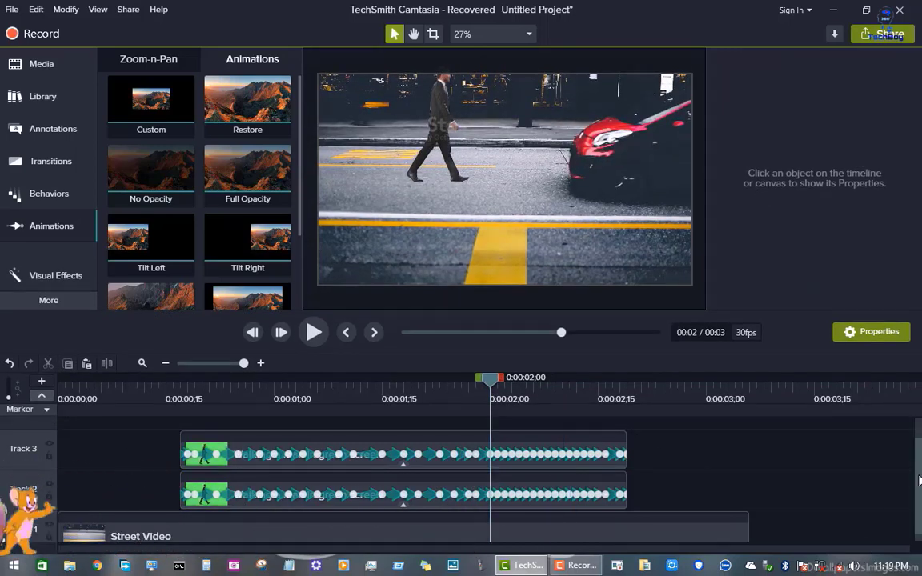
left_click_drag(919, 480, 919, 463)
left_click(42, 64)
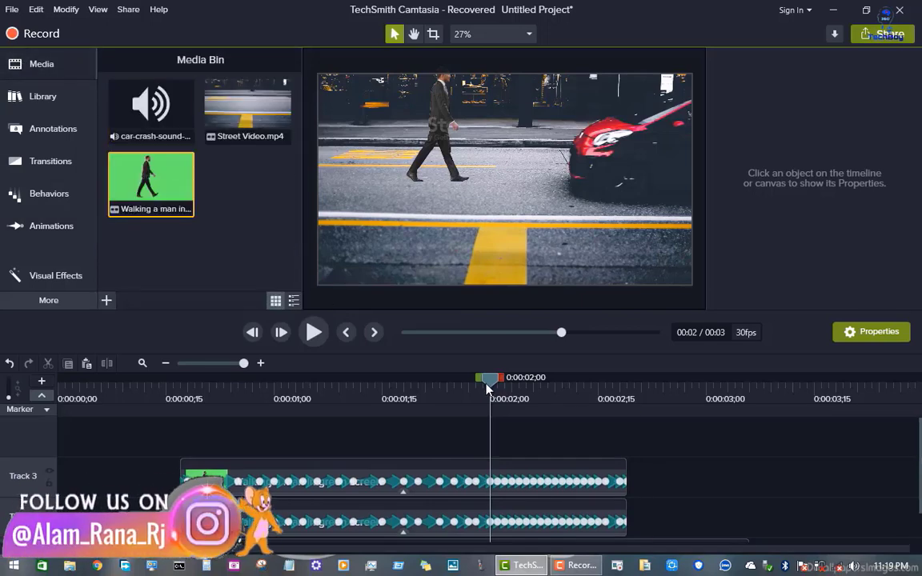
left_click_drag(490, 388, 532, 385)
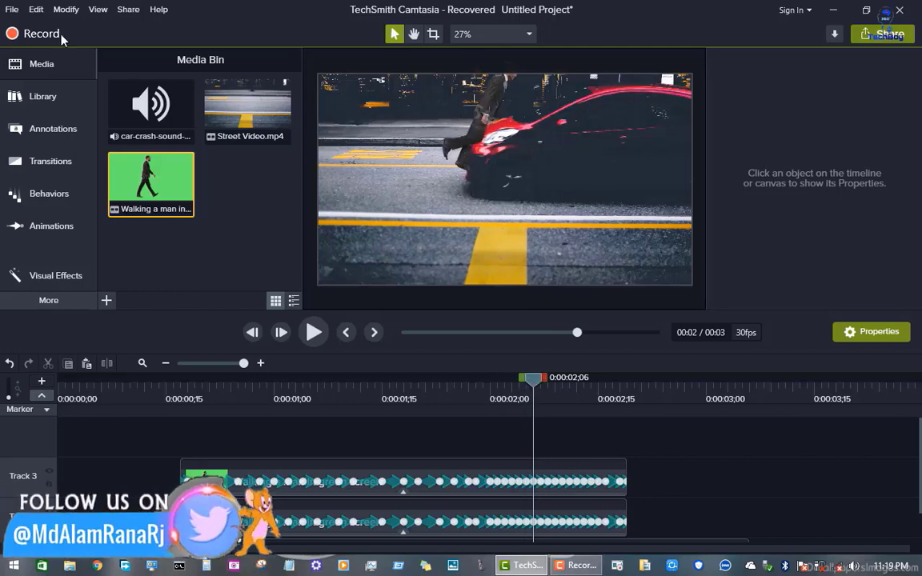
left_click_drag(150, 104, 552, 448)
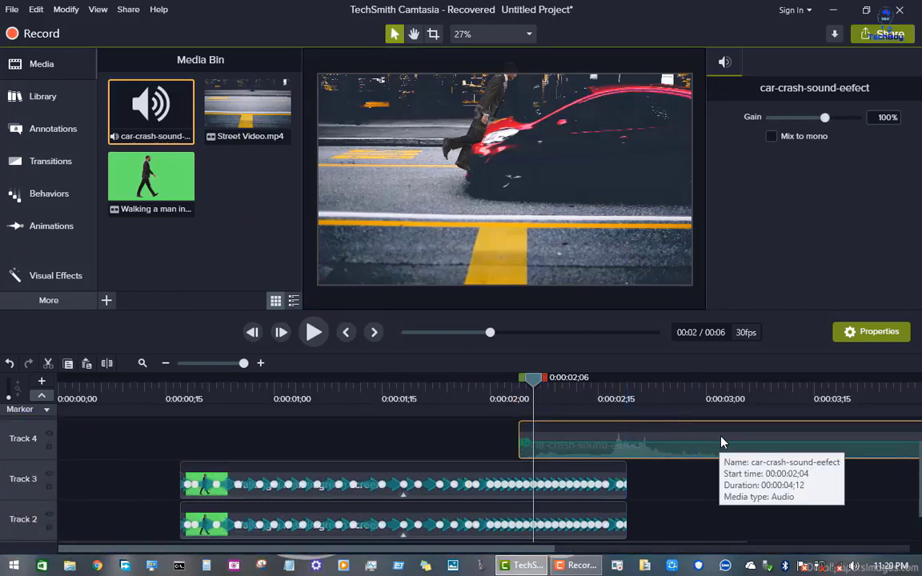
left_click_drag(735, 437, 724, 446)
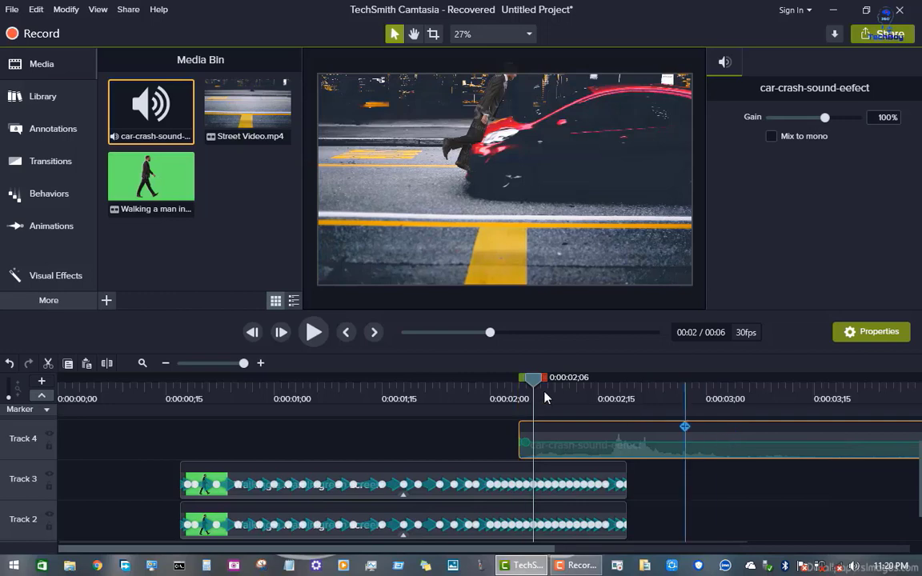
Play the composite with the crash sound and check where Street Video ends relative to the sound clip
left_click(395, 383)
left_click(313, 332)
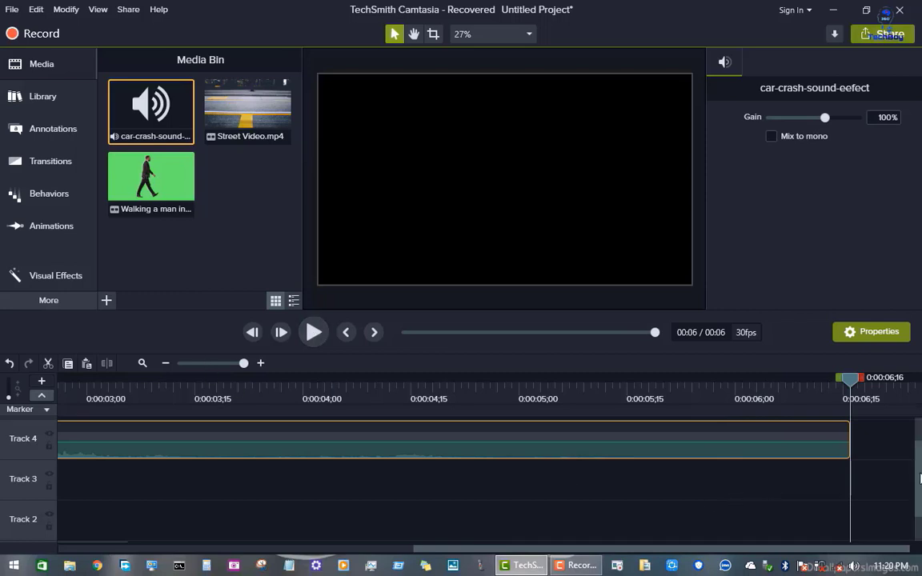
scroll(400, 480, "down", 1)
left_click(126, 526)
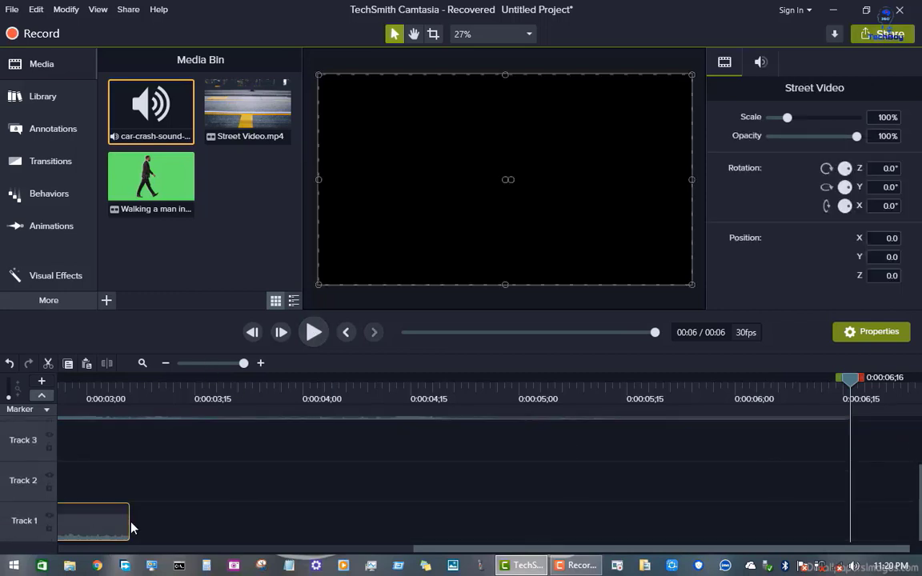
scroll(315, 483, "up", 1)
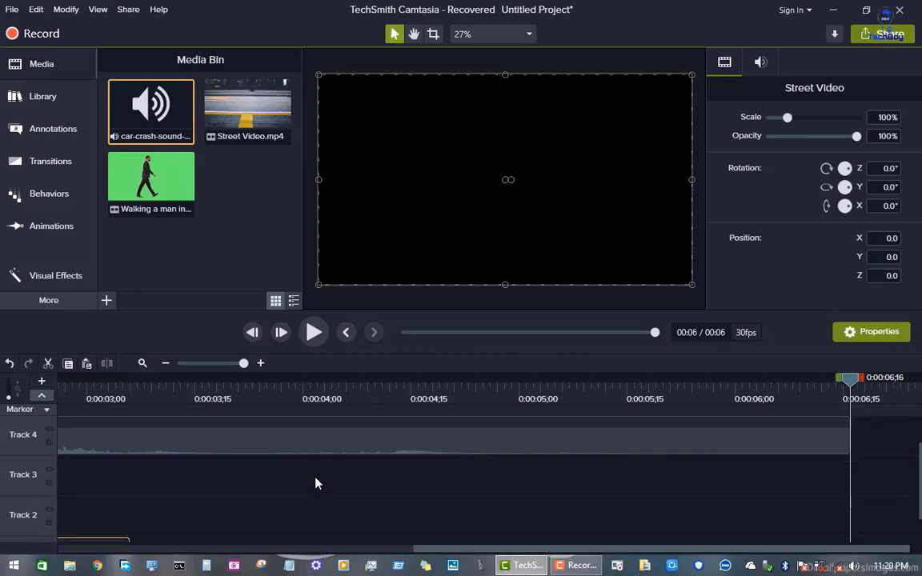
Split the car-crash sound clip at 0:00:03;26, delete the part after the cut, and return the playhead to the start
scroll(249, 434, "up", 1)
left_click(249, 480)
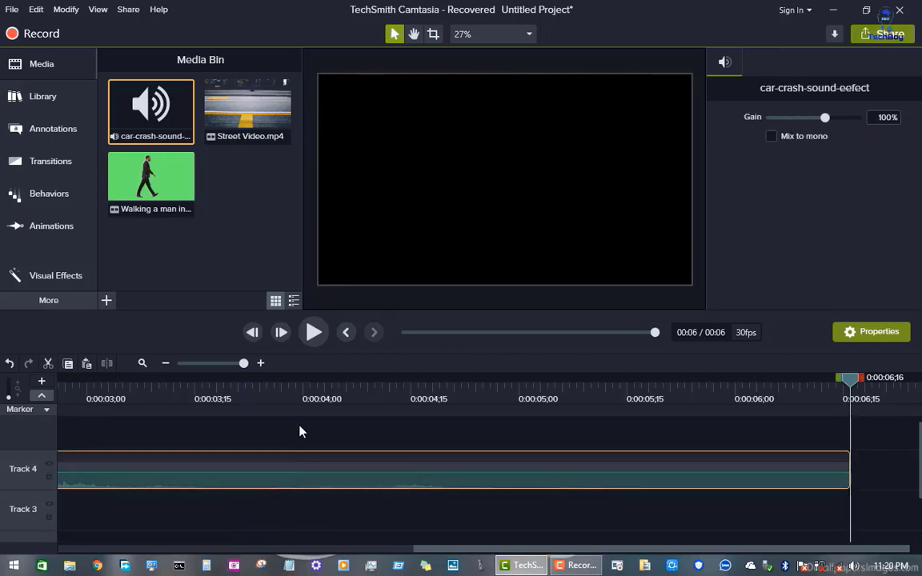
left_click(312, 384)
left_click_drag(312, 384, 274, 383)
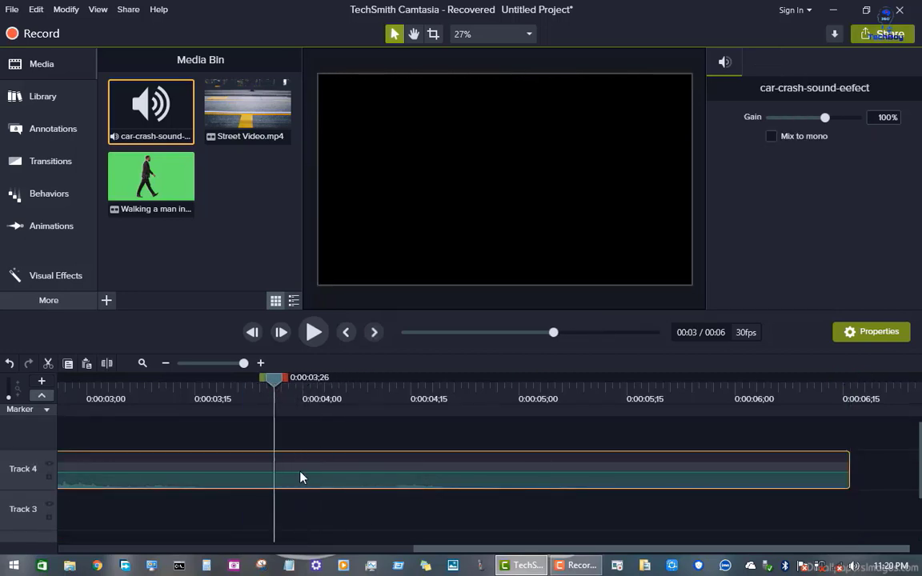
key("s")
left_click(382, 484)
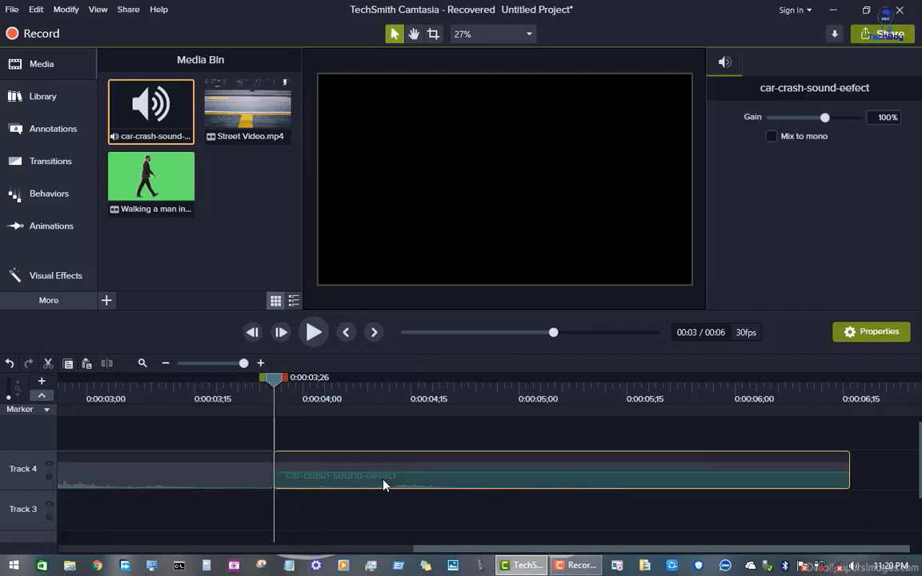
key("Delete")
left_click(94, 385)
left_click_drag(94, 387, 10, 387)
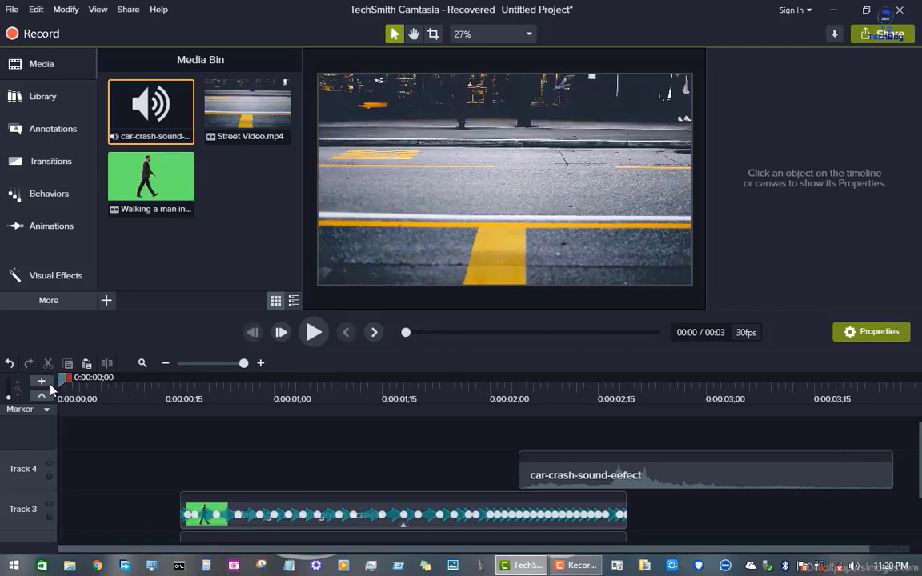
Play the composite with the crash sound from the start and inspect the impact between 0:00:02;05 and 0:00:02;08
left_click(314, 332)
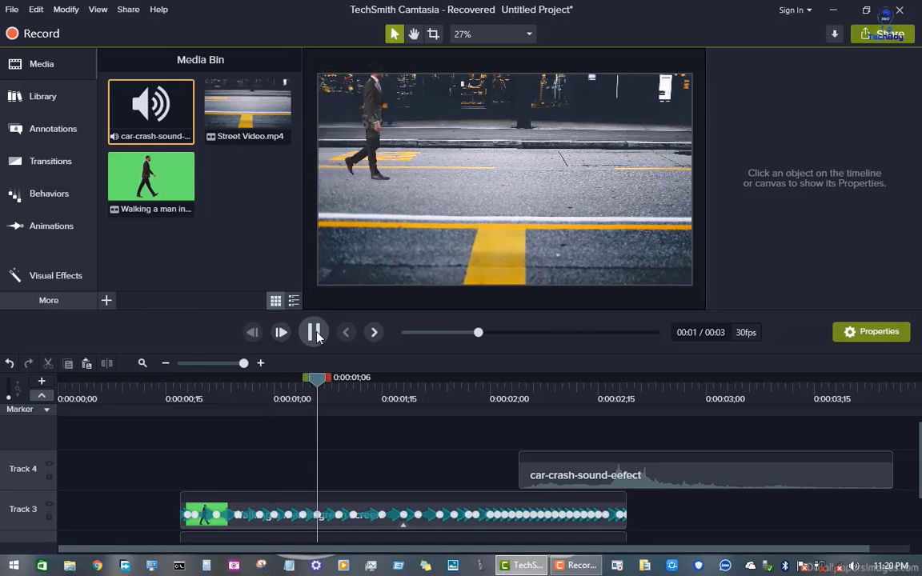
left_click(314, 332)
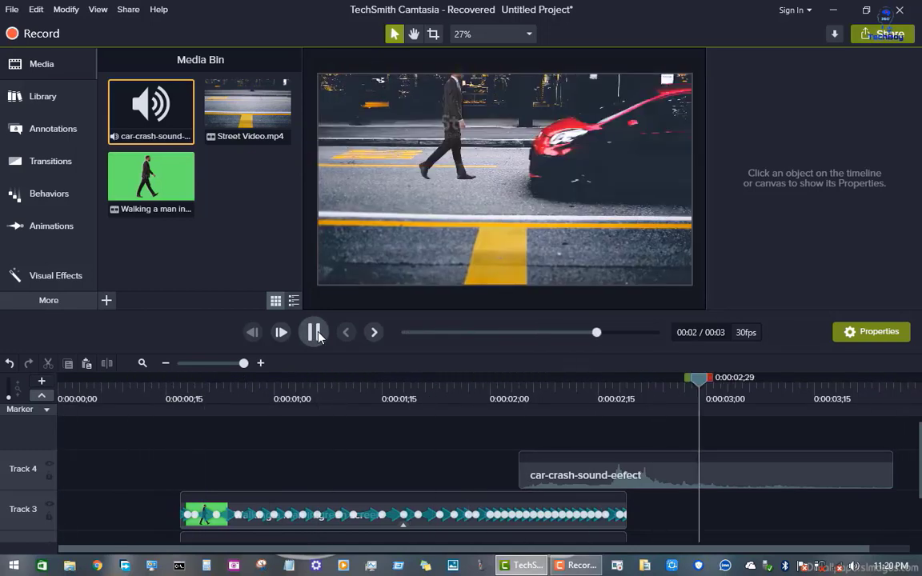
left_click(315, 332)
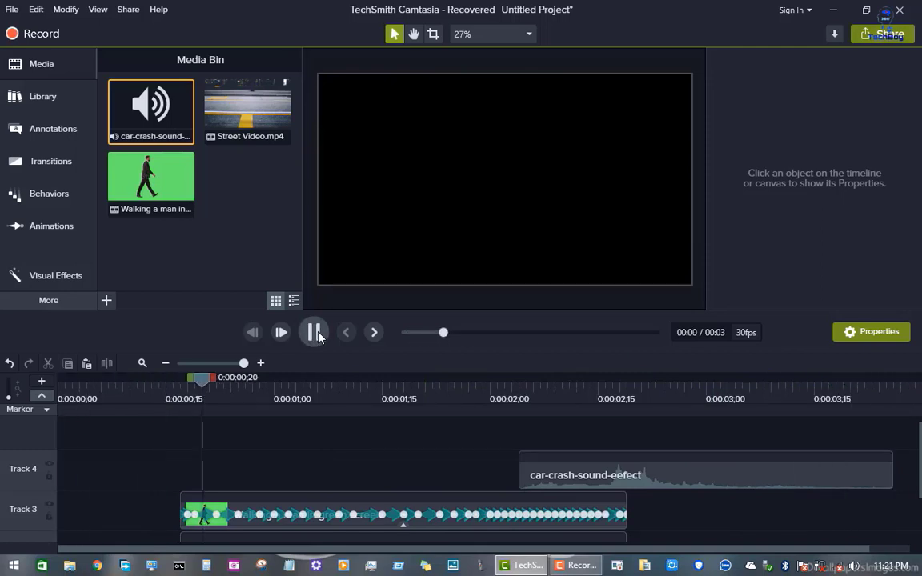
left_click(315, 332)
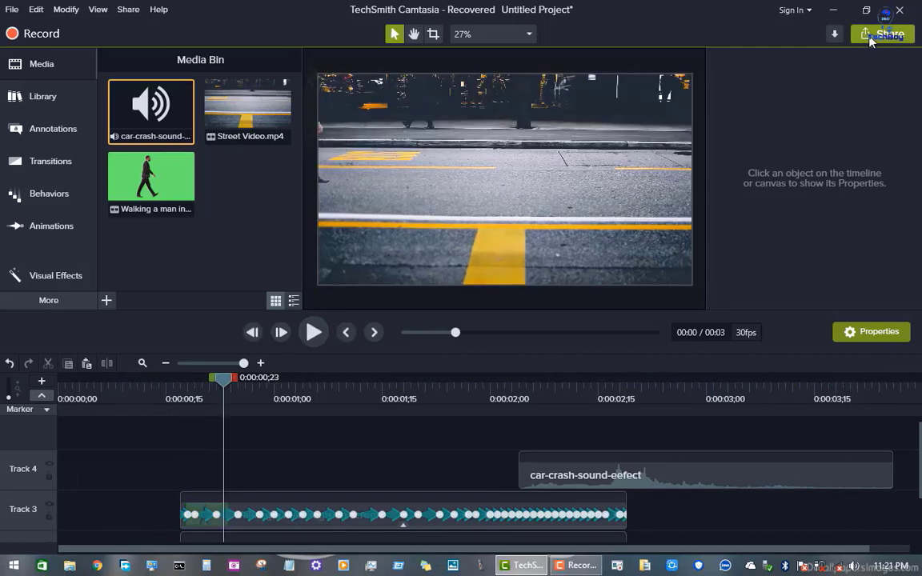
left_click(547, 382)
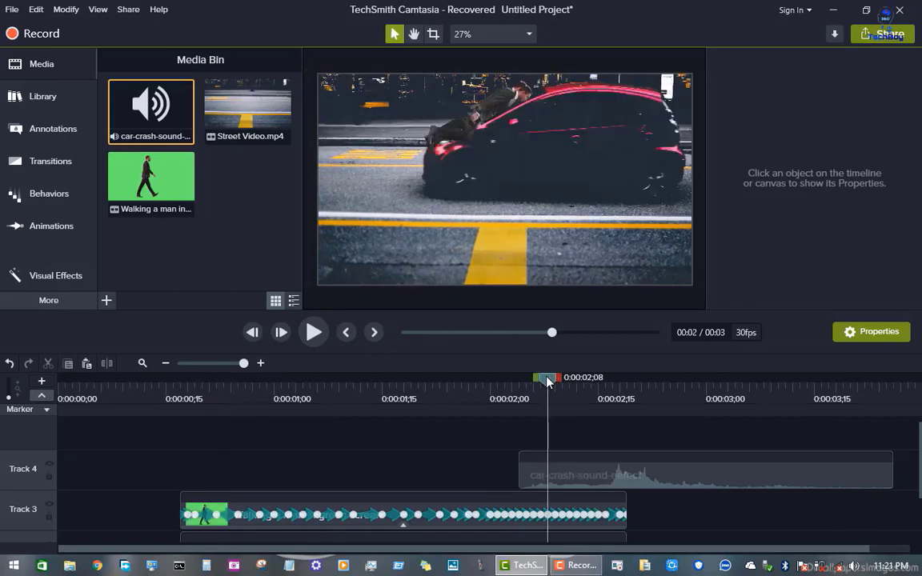
left_click(537, 384)
left_click_drag(534, 385, 527, 386)
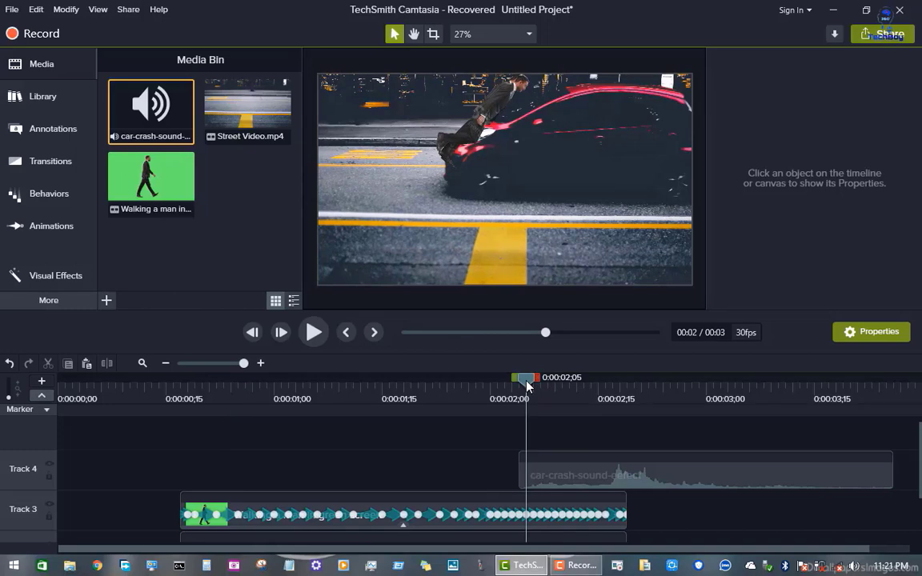
Start a local file production of the project as MP4 - Smart Player (HTML5), keeping the default player and video options
left_click(880, 35)
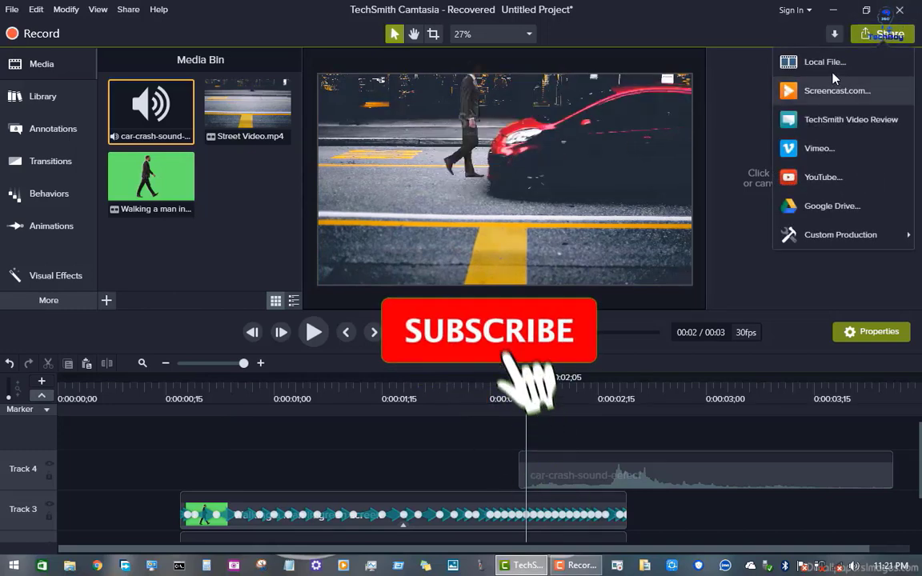
left_click(832, 68)
left_click(563, 479)
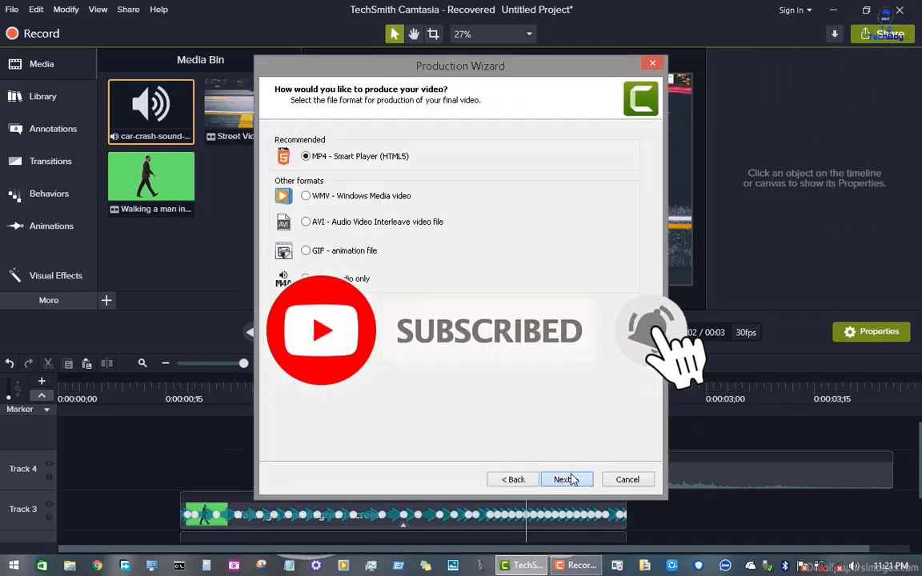
left_click(564, 479)
left_click(564, 478)
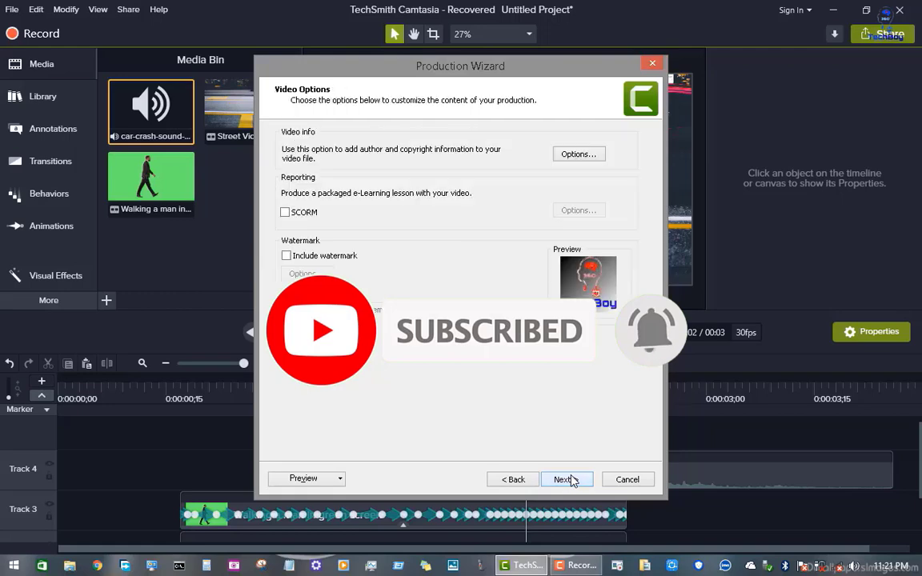
left_click(564, 478)
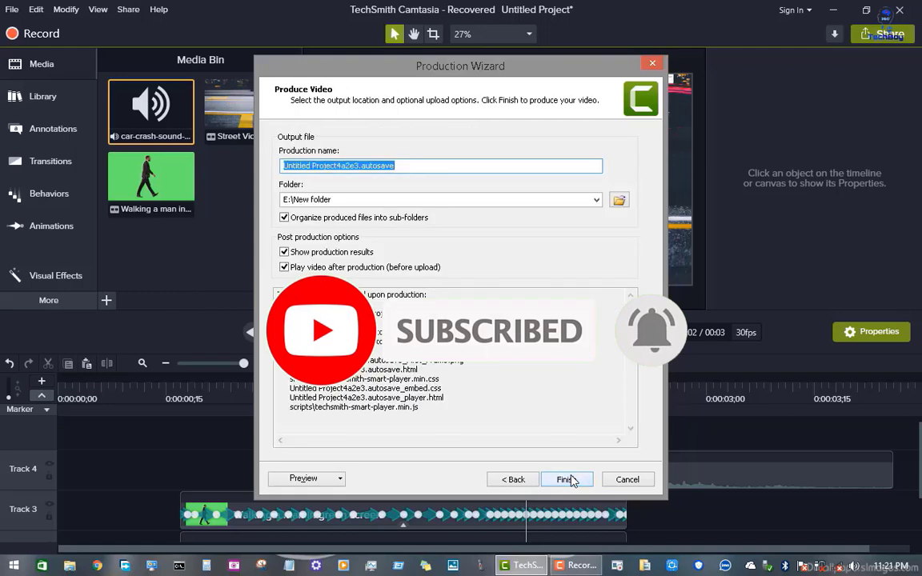
Set the output location to New folder (2) on Drive_Rj (E:), keeping the suggested MP4 file name
left_click(618, 200)
left_click(320, 313)
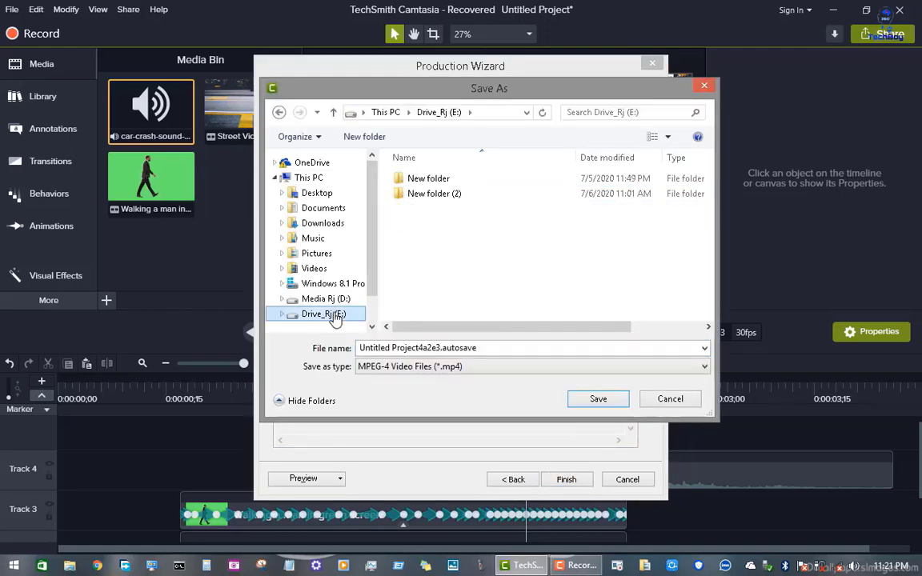
left_click(450, 196)
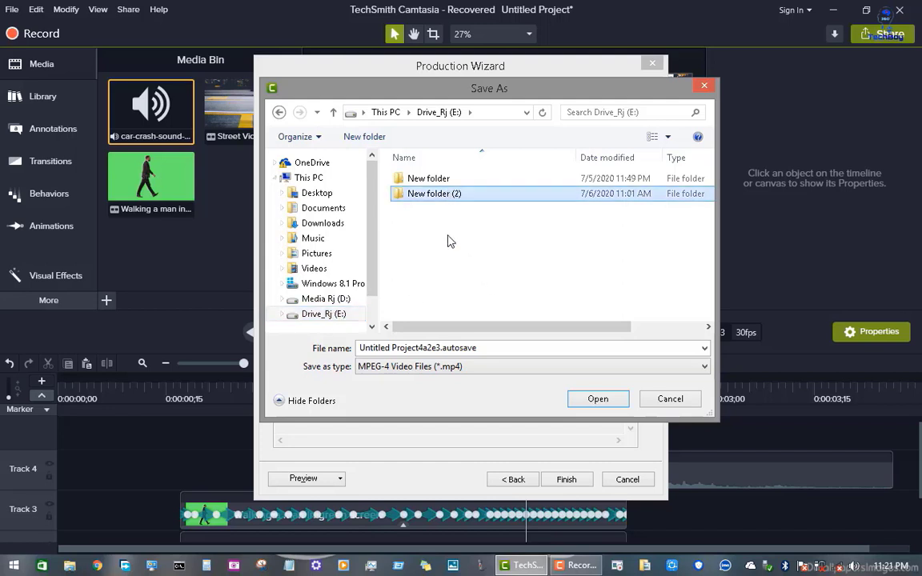
left_click(411, 288)
left_click(597, 398)
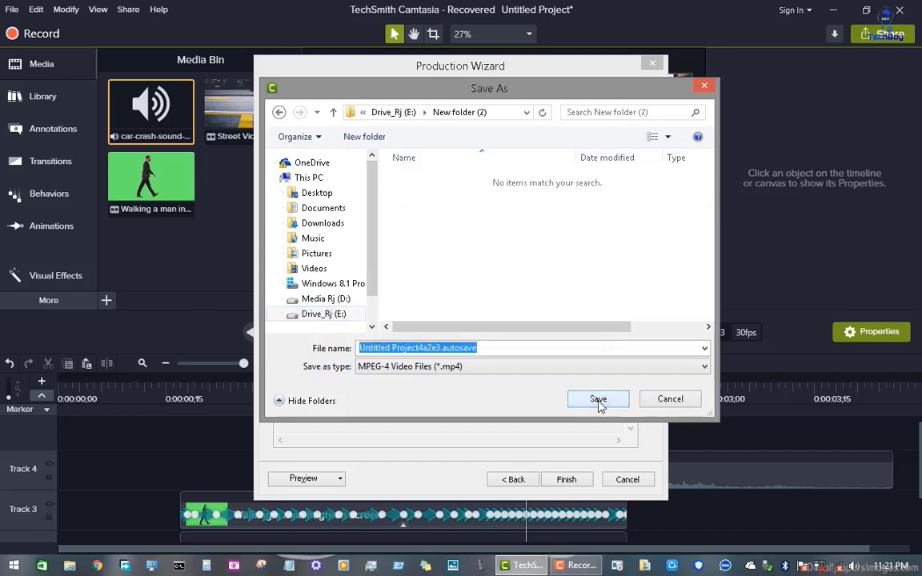
left_click(598, 403)
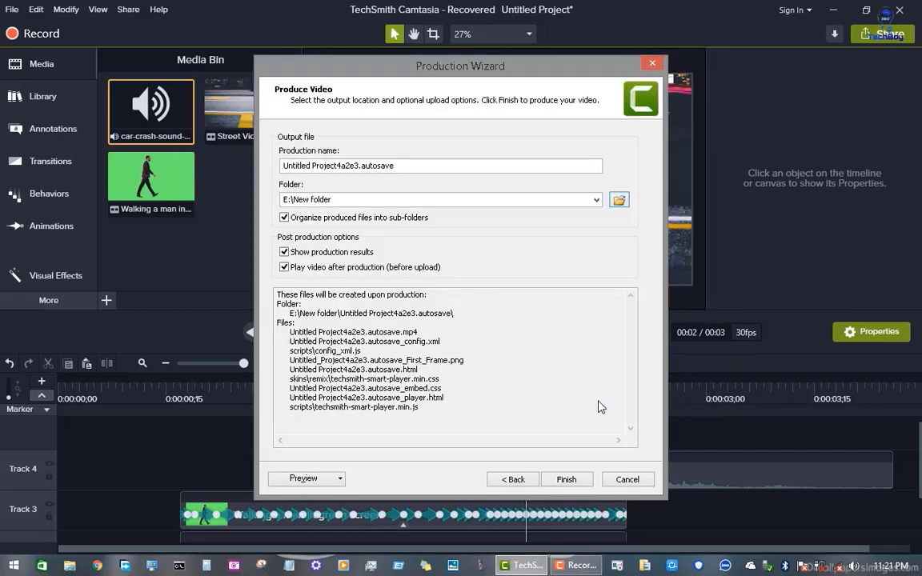
Produce the video with the chosen settings and close the production results once rendering is done
left_click(567, 479)
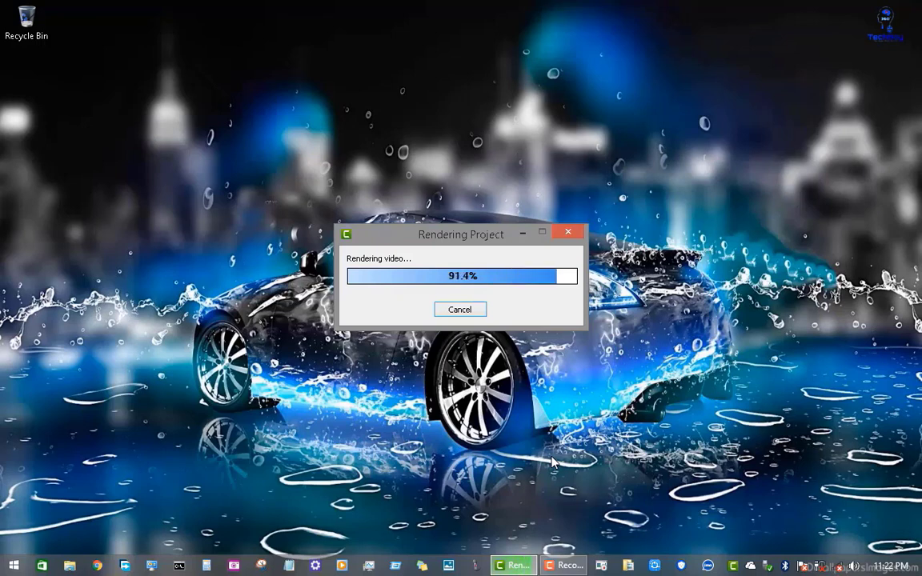
right_click(473, 452)
left_click(517, 343)
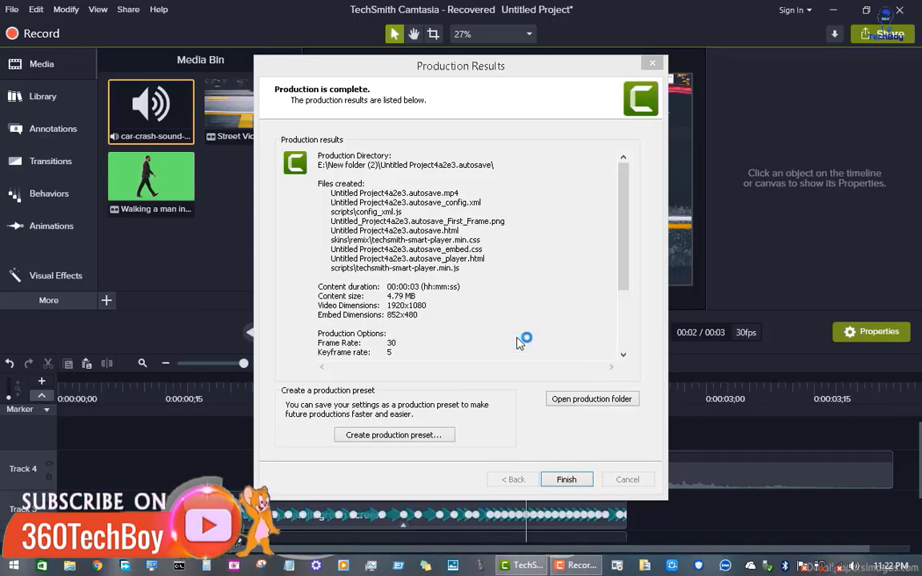
left_click(560, 478)
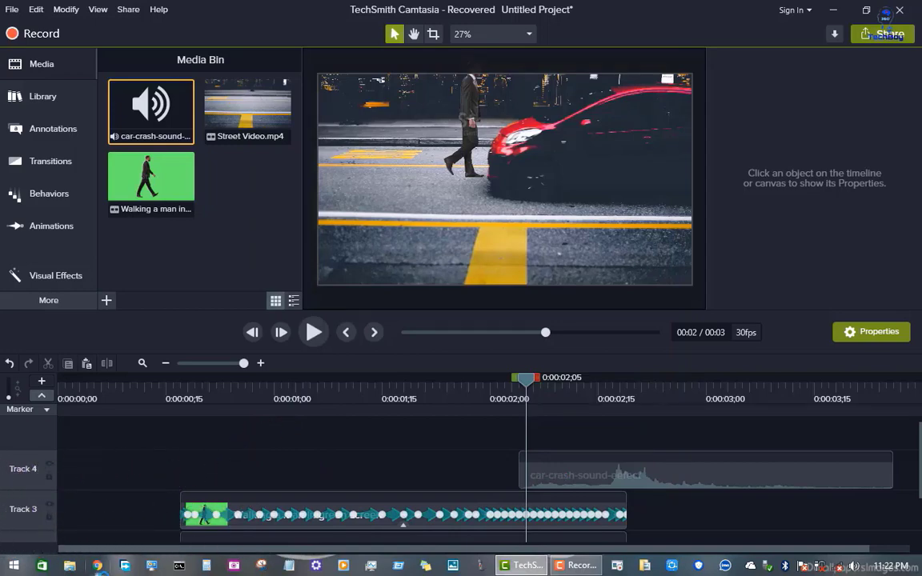
Switch to the Chrome browser to view the produced video
left_click(97, 565)
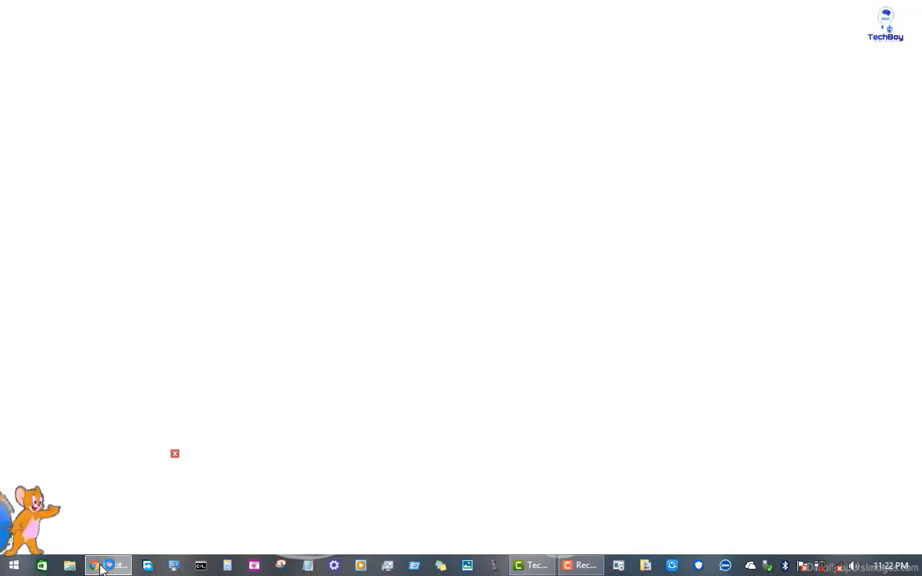
left_click(100, 567)
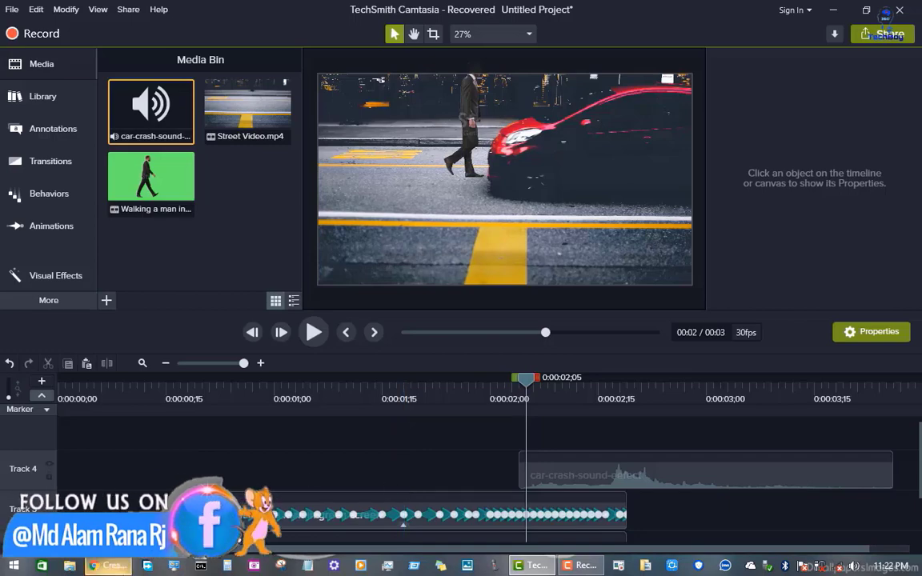